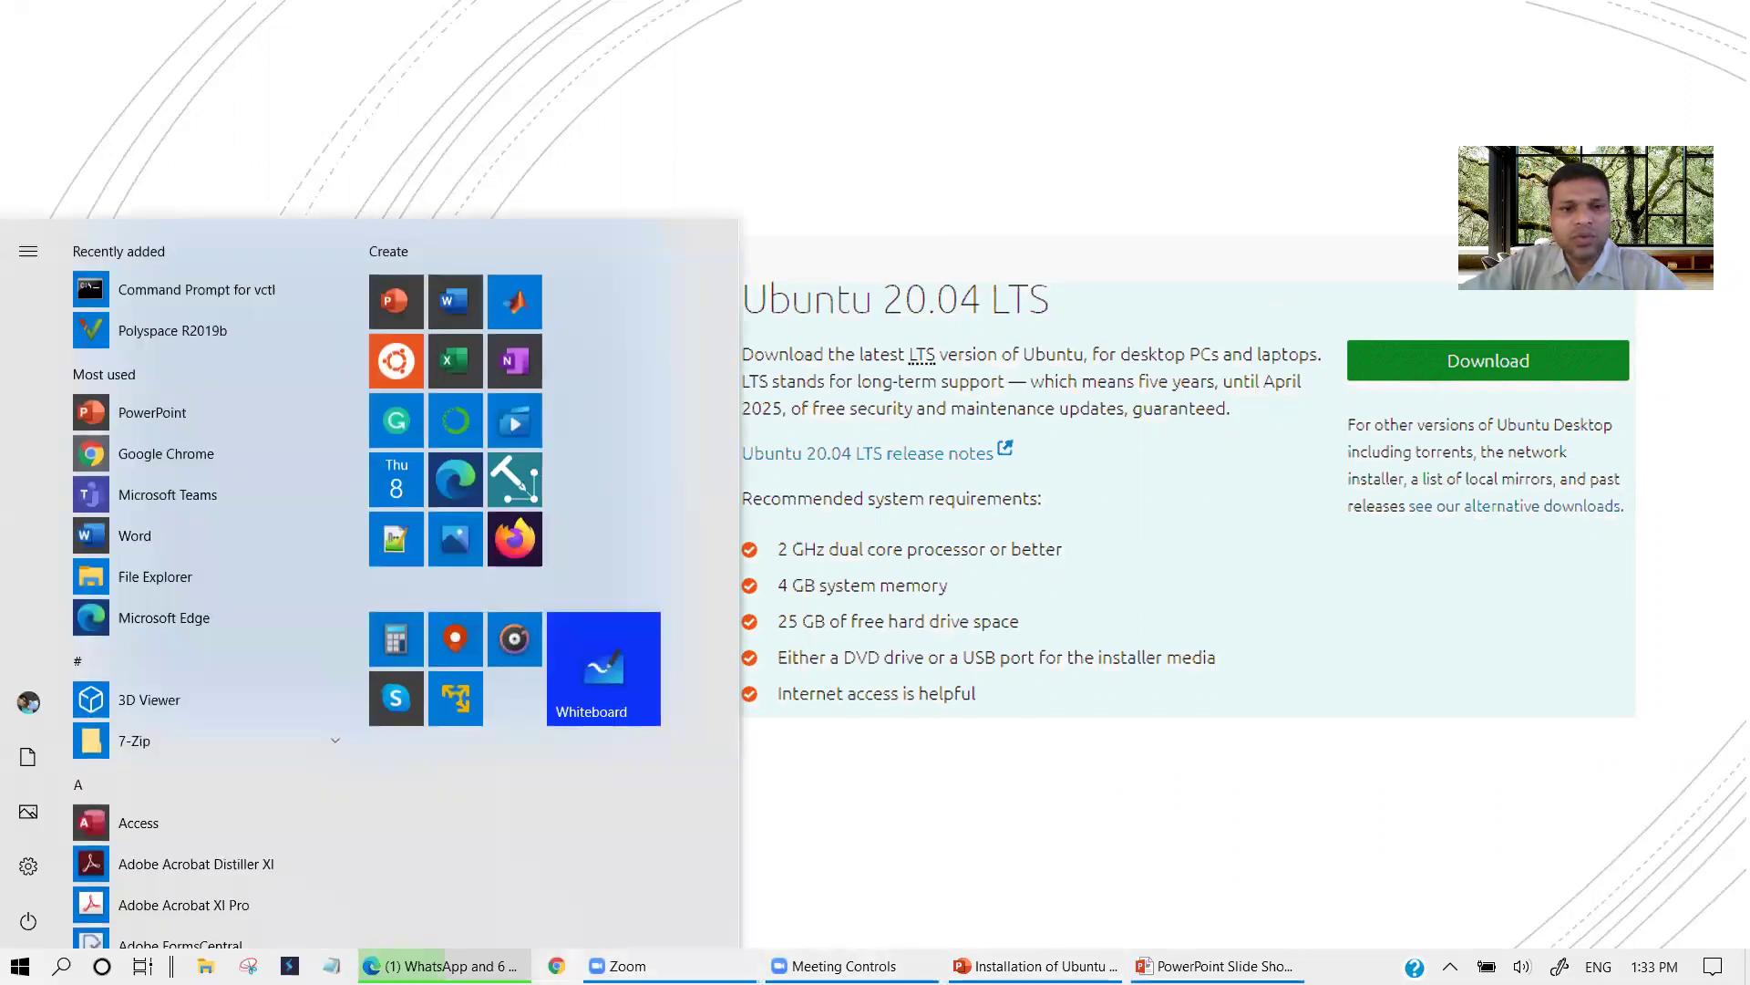
# - Bring Edge forward, check the download's progress, and search 'ubuntu desktop 20.04 download' in a new tab
pyautogui.click(444, 965)
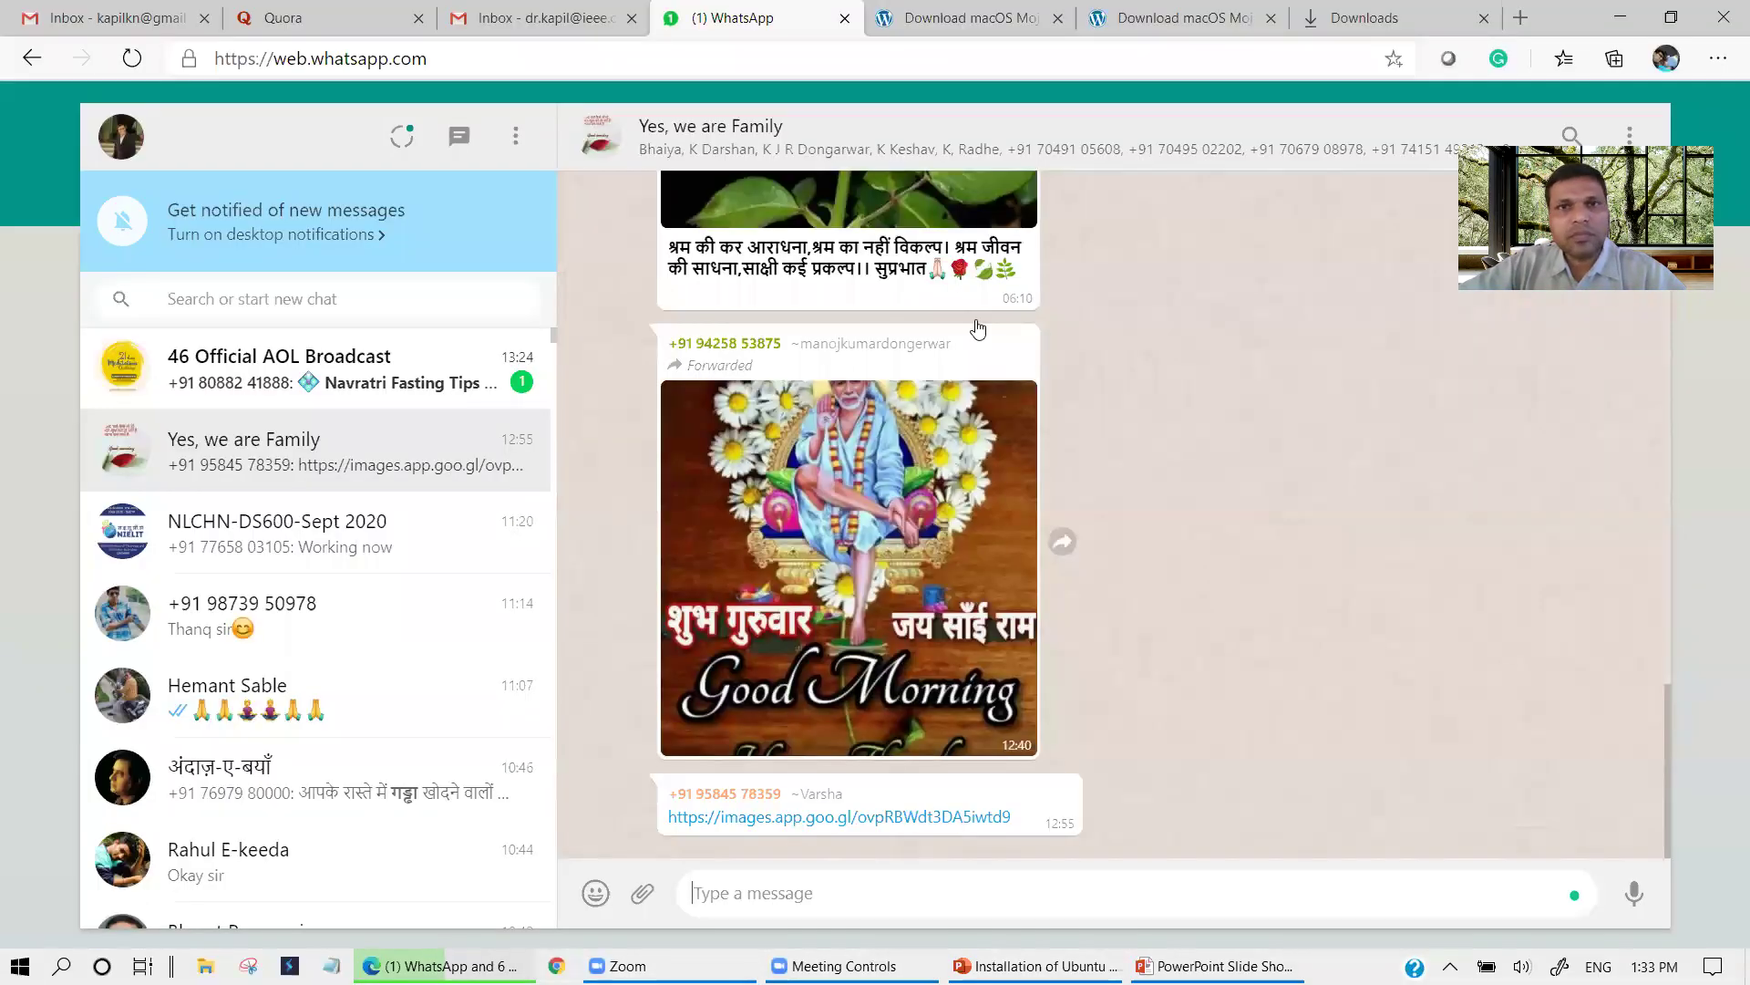
pyautogui.click(1358, 19)
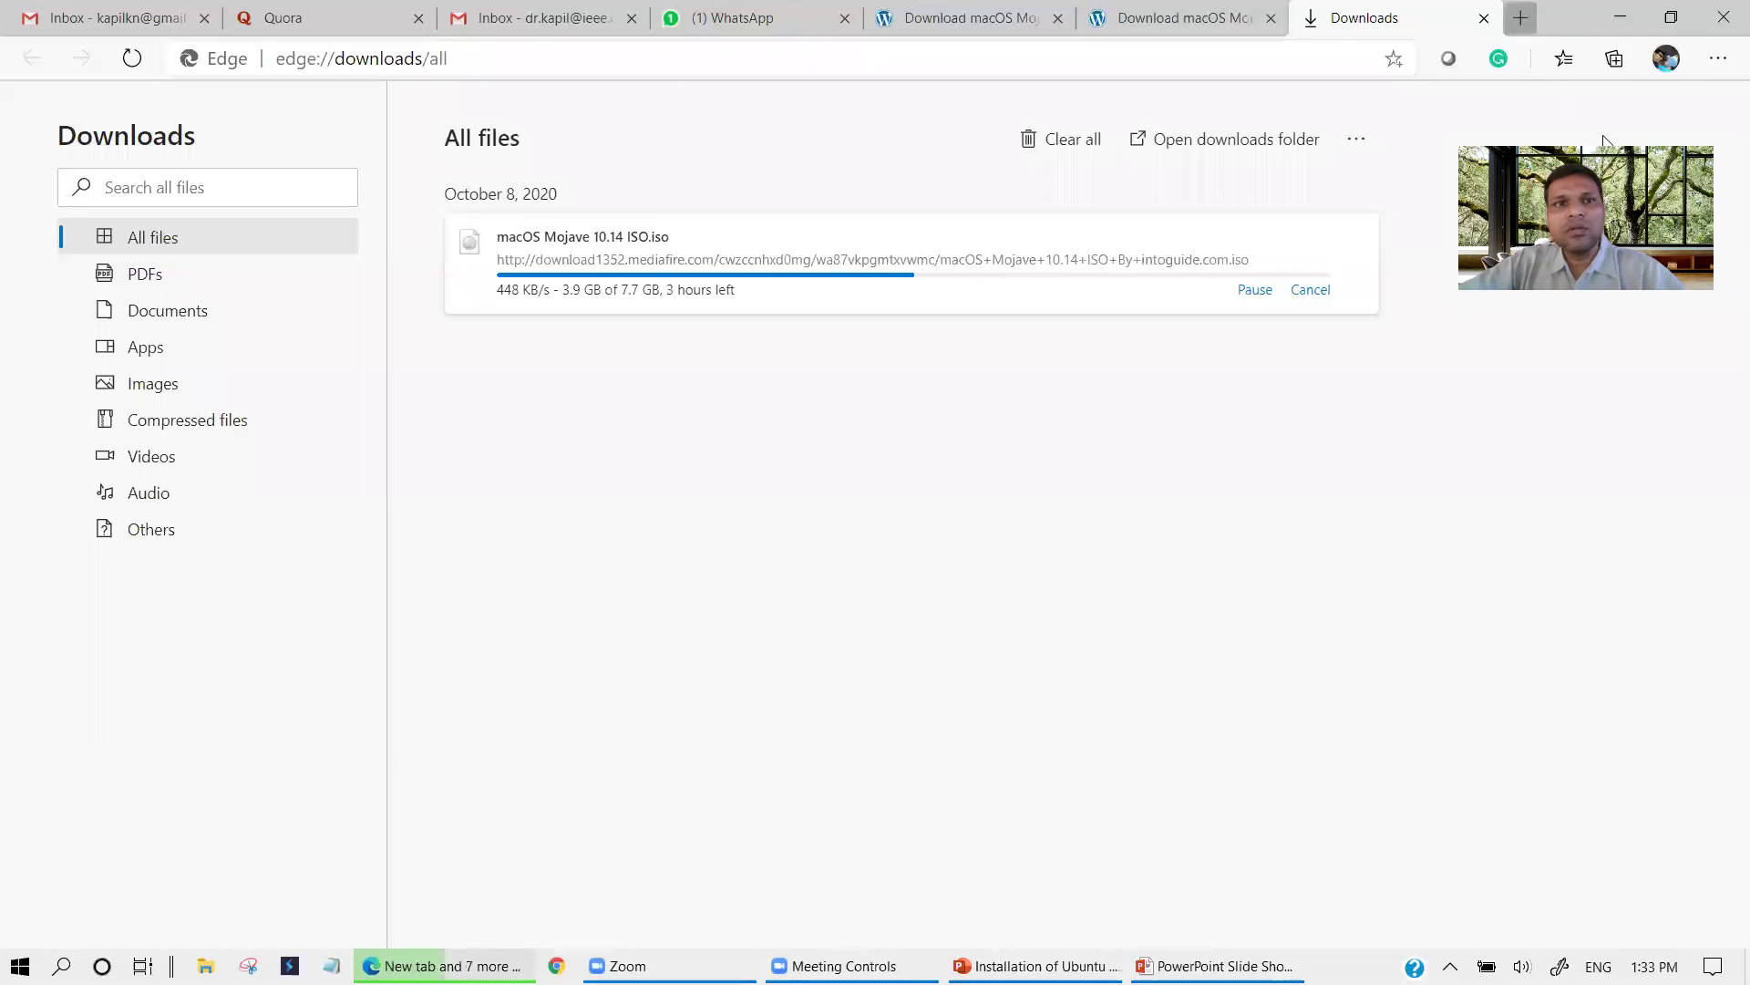
pyautogui.click(1520, 17)
pyautogui.write('u')
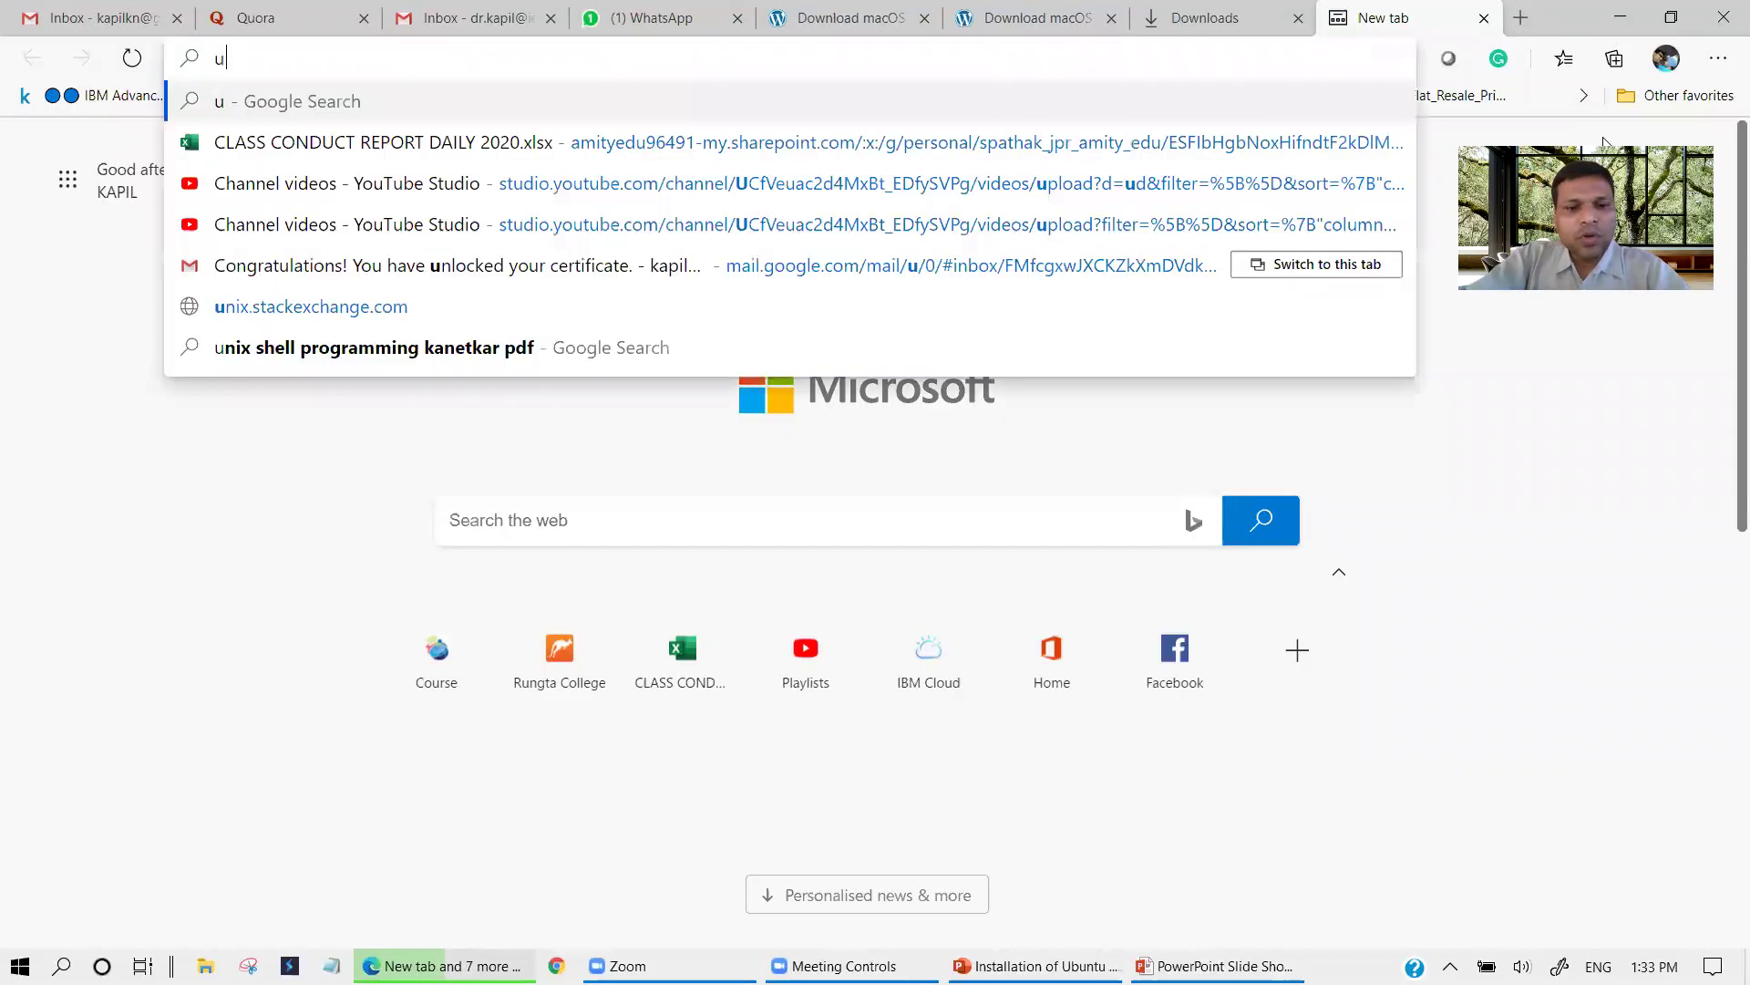
pyautogui.write('buntu ')
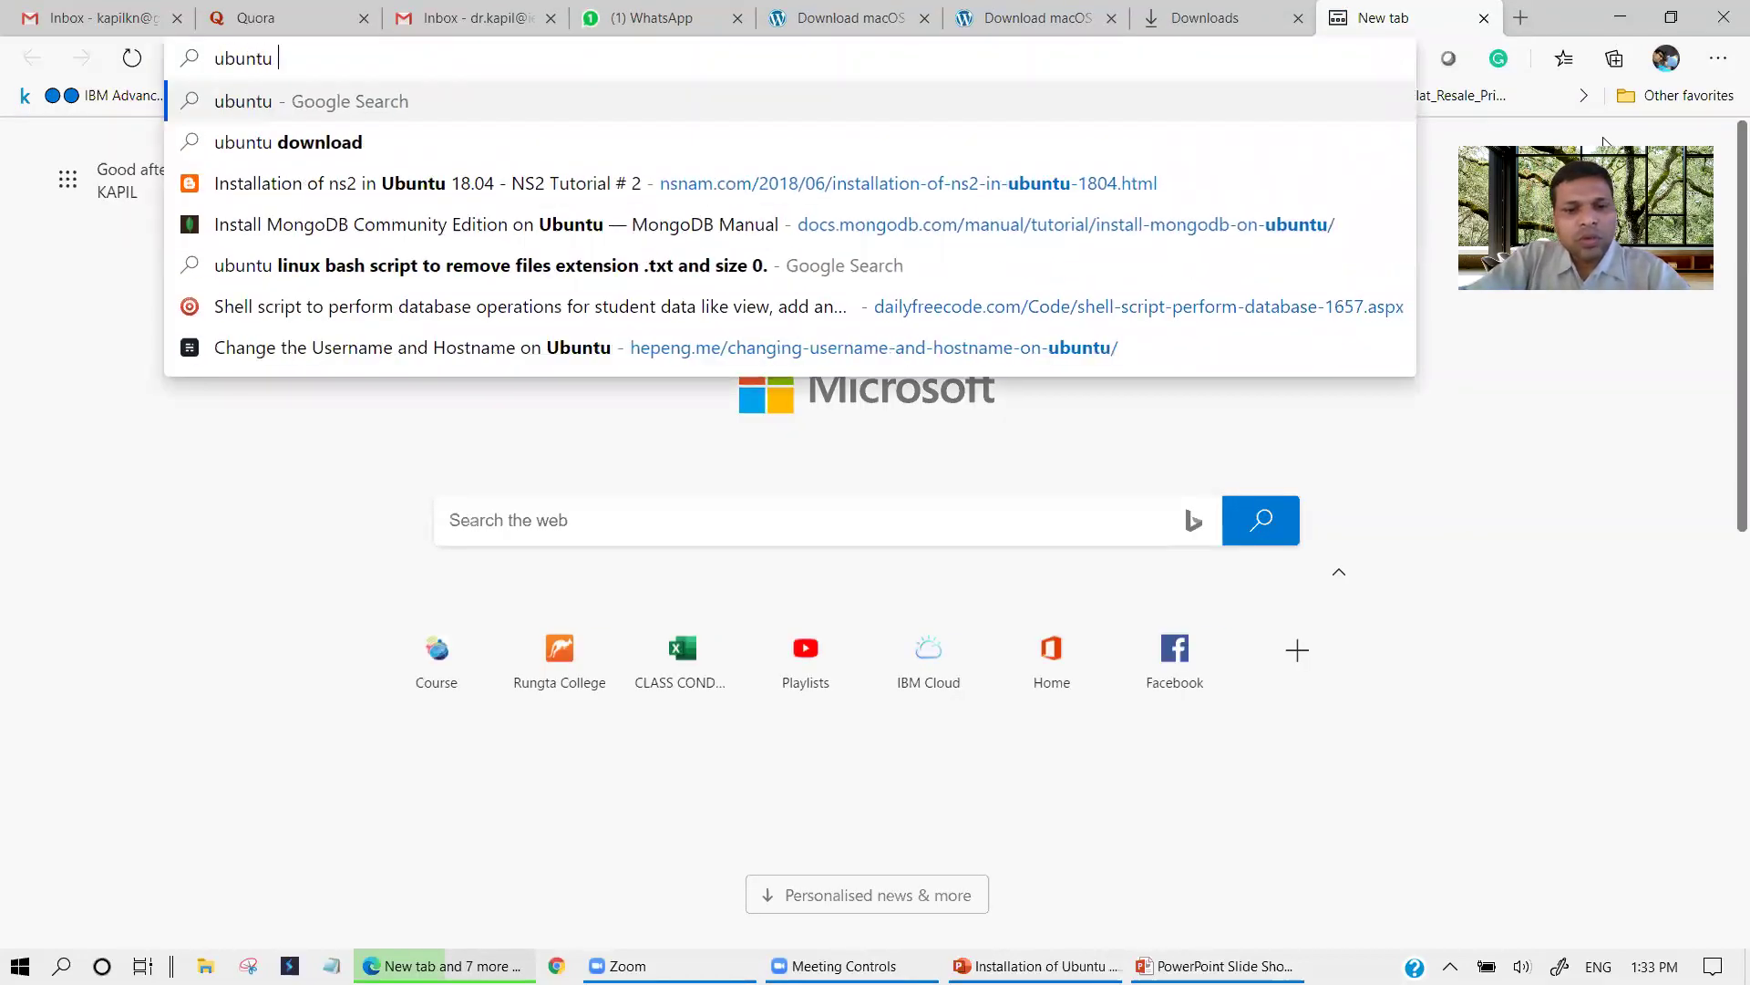
pyautogui.write('dest')
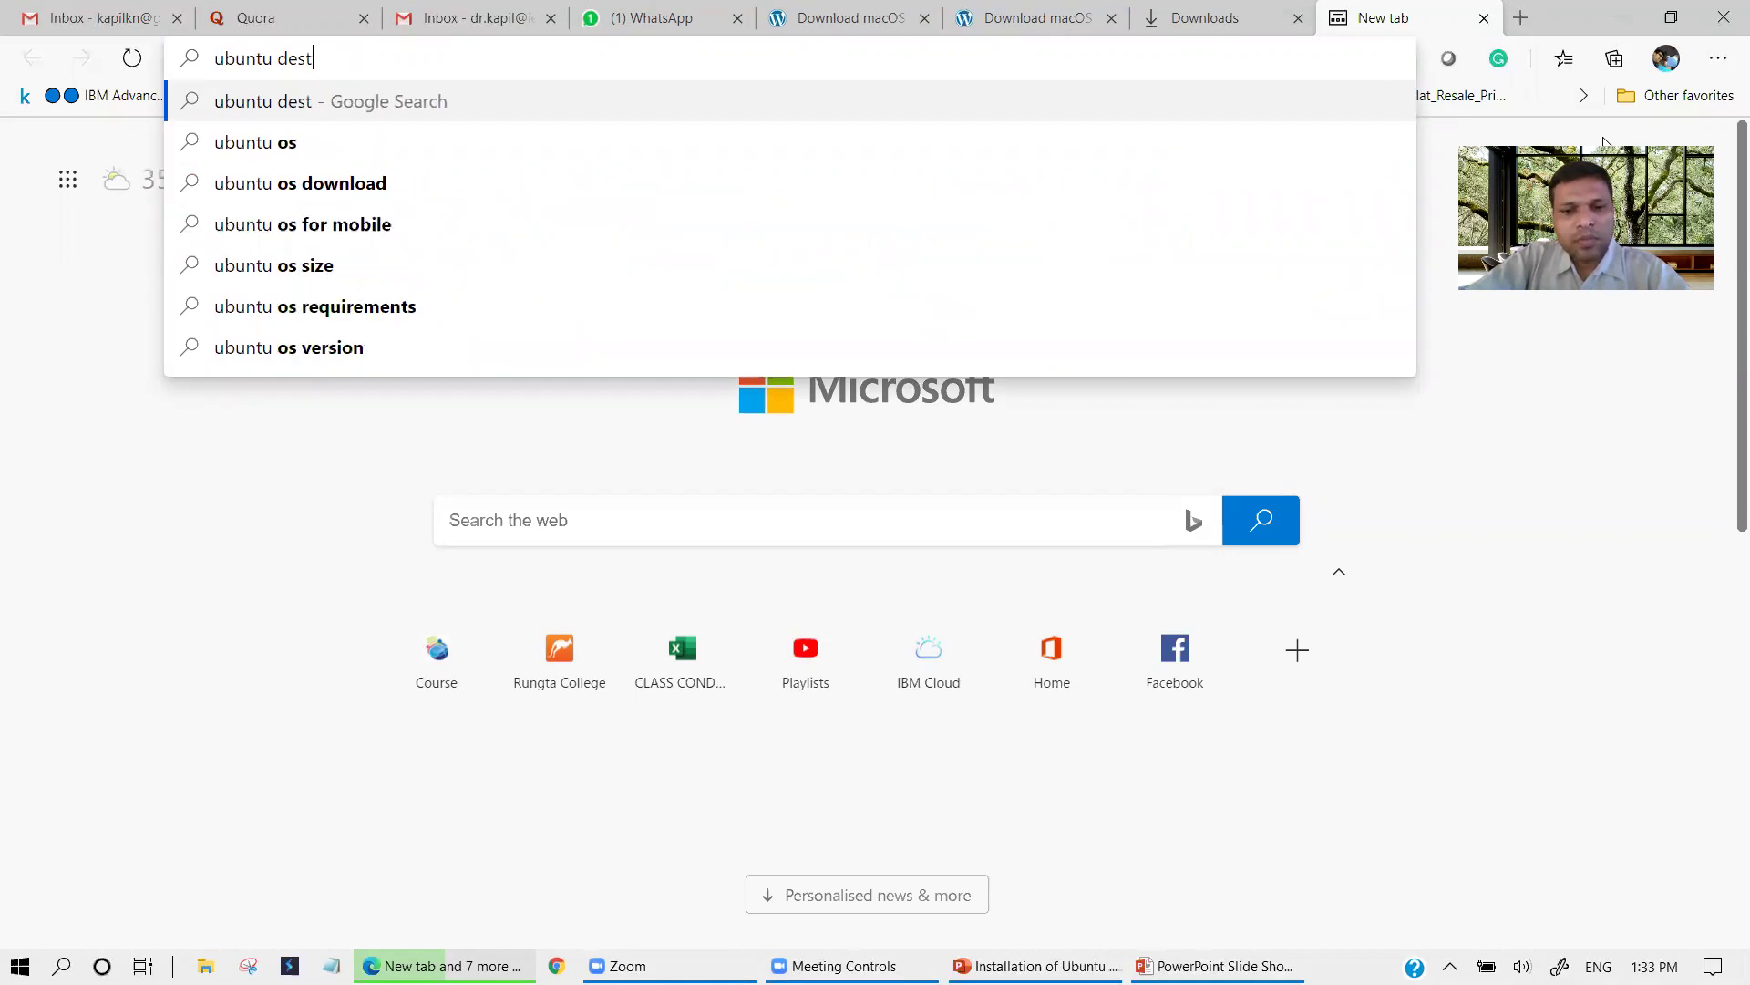
pyautogui.write('op 20')
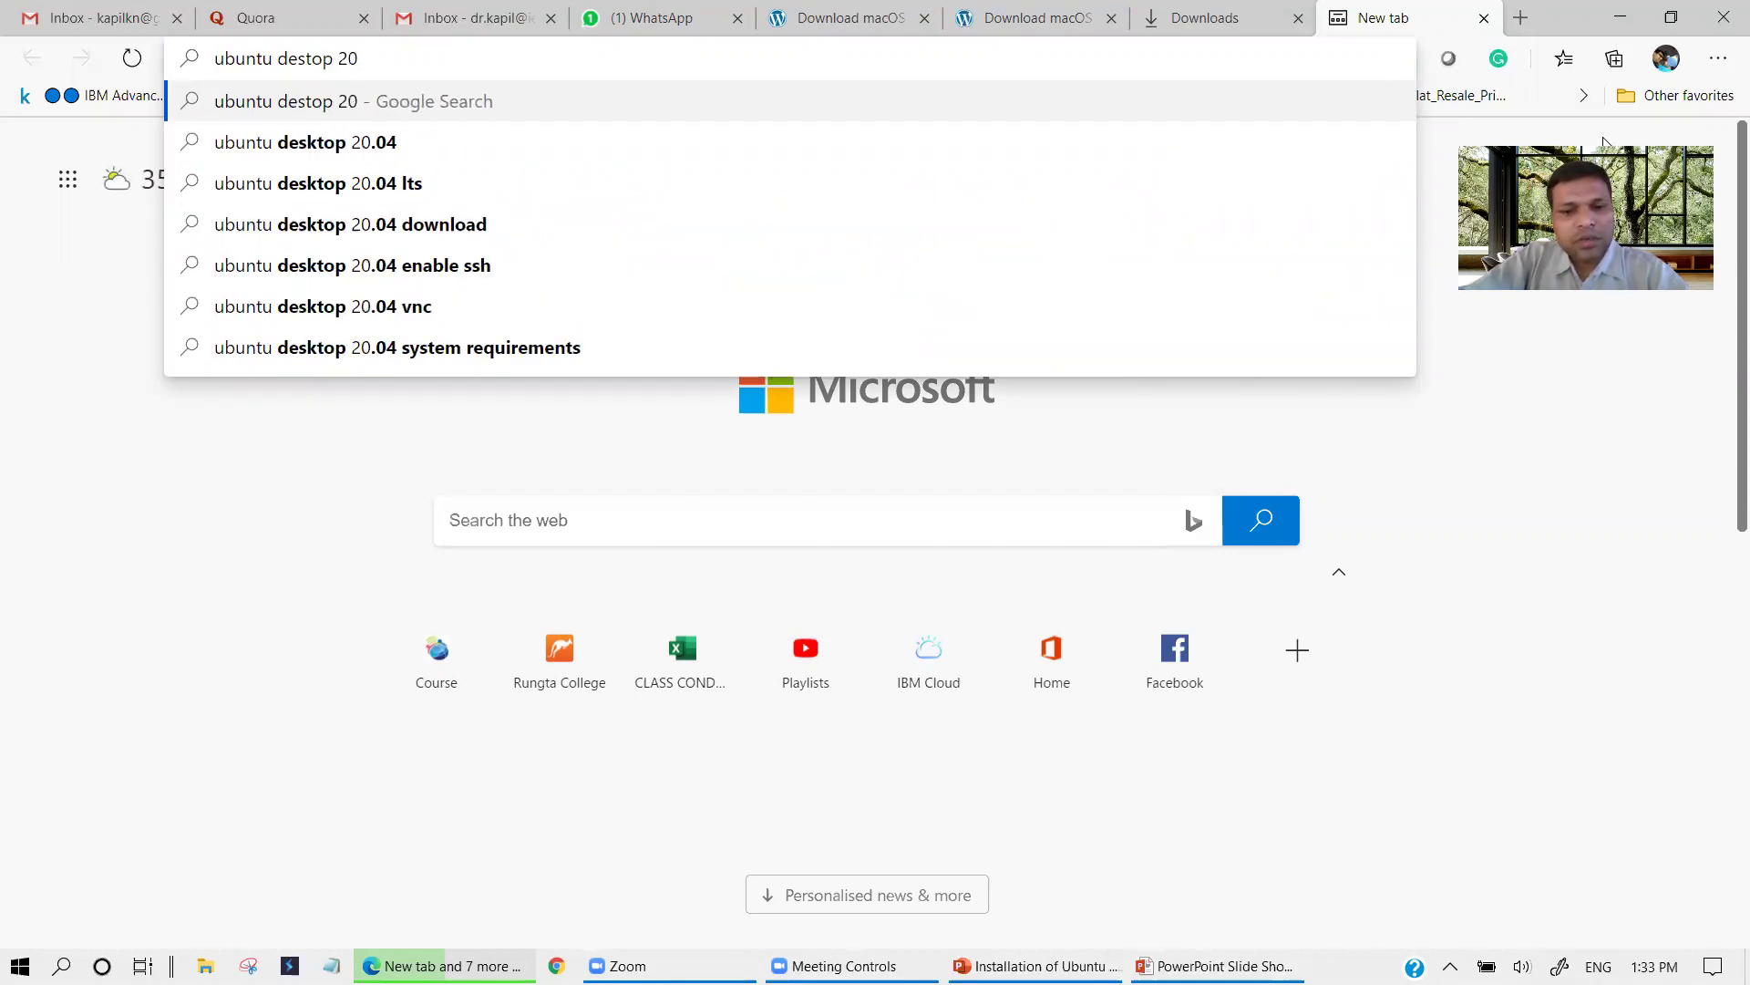
pyautogui.write('.04')
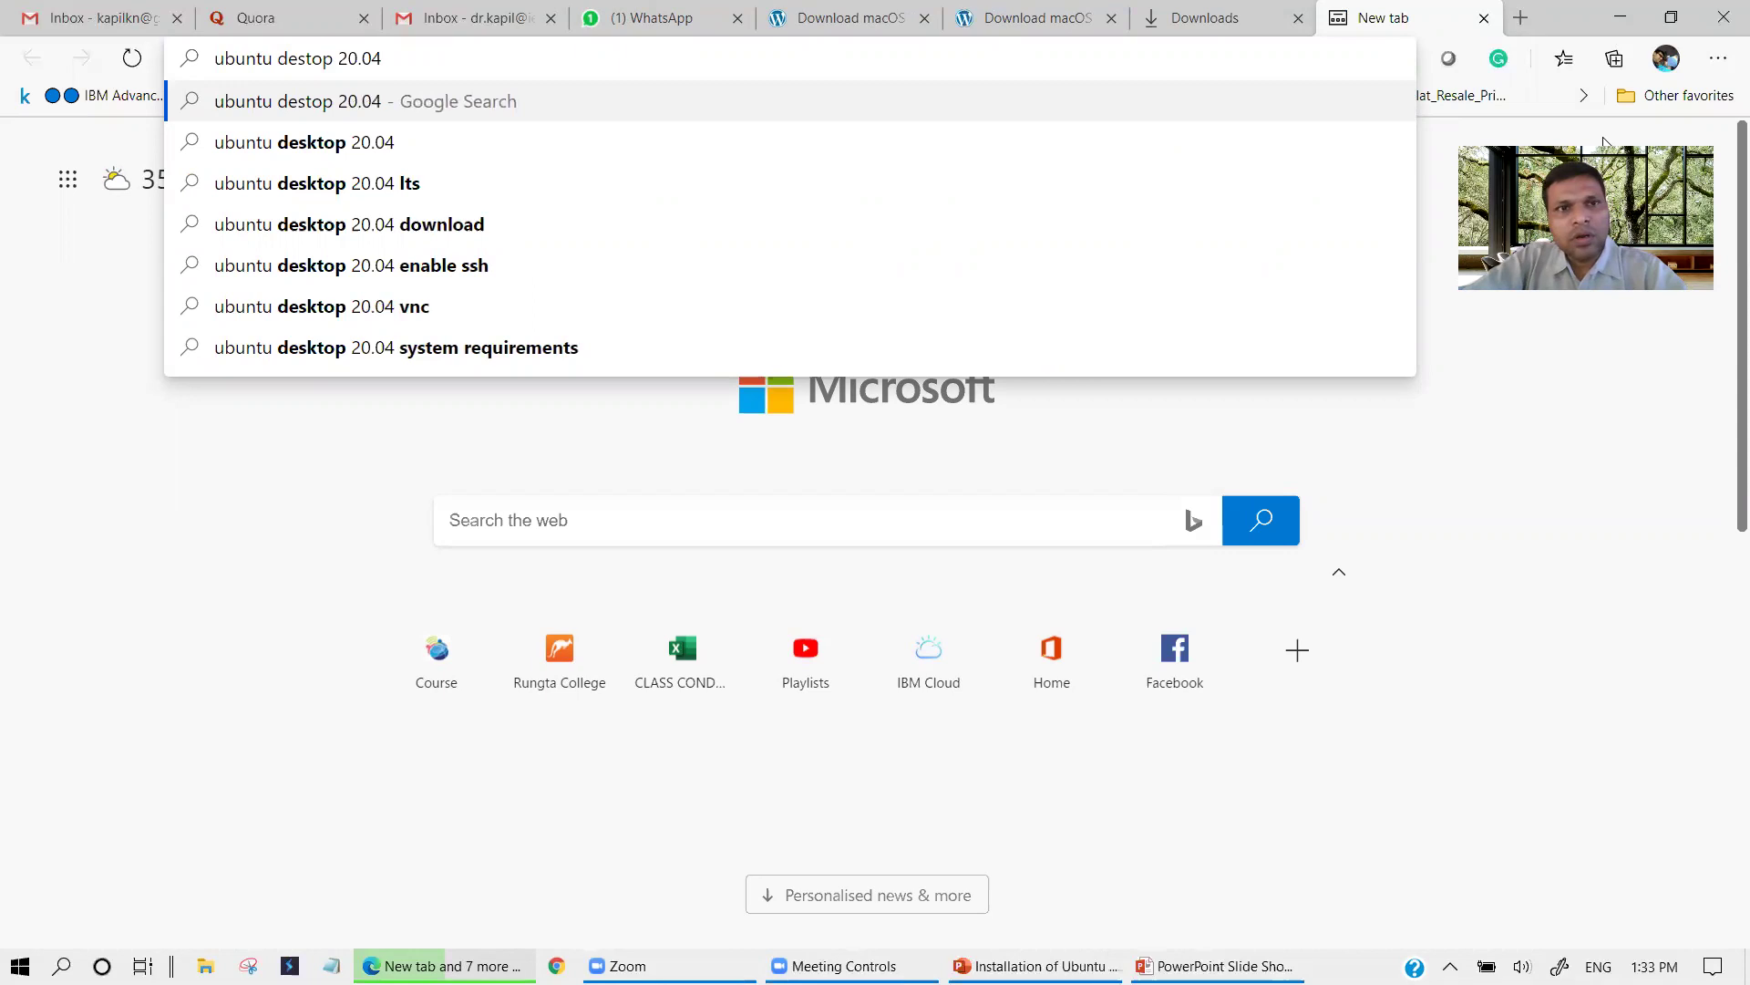
pyautogui.press('Down')
pyautogui.press('Down')
pyautogui.press('Down')
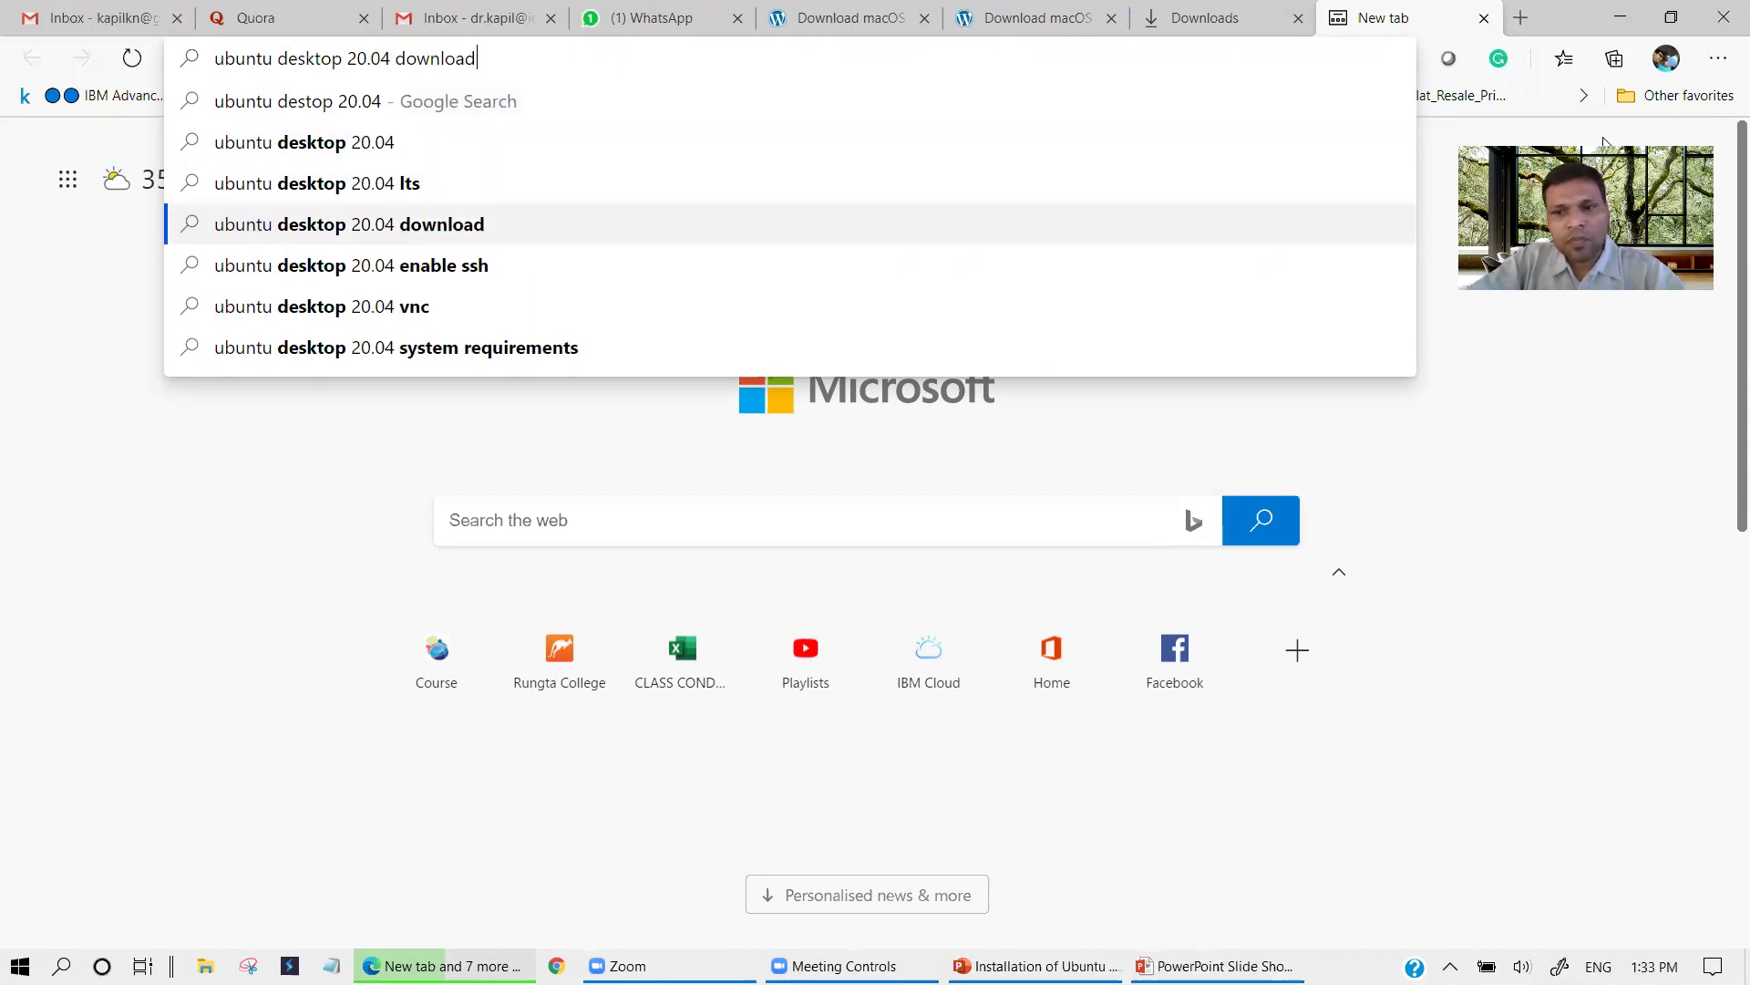
pyautogui.press('Return')
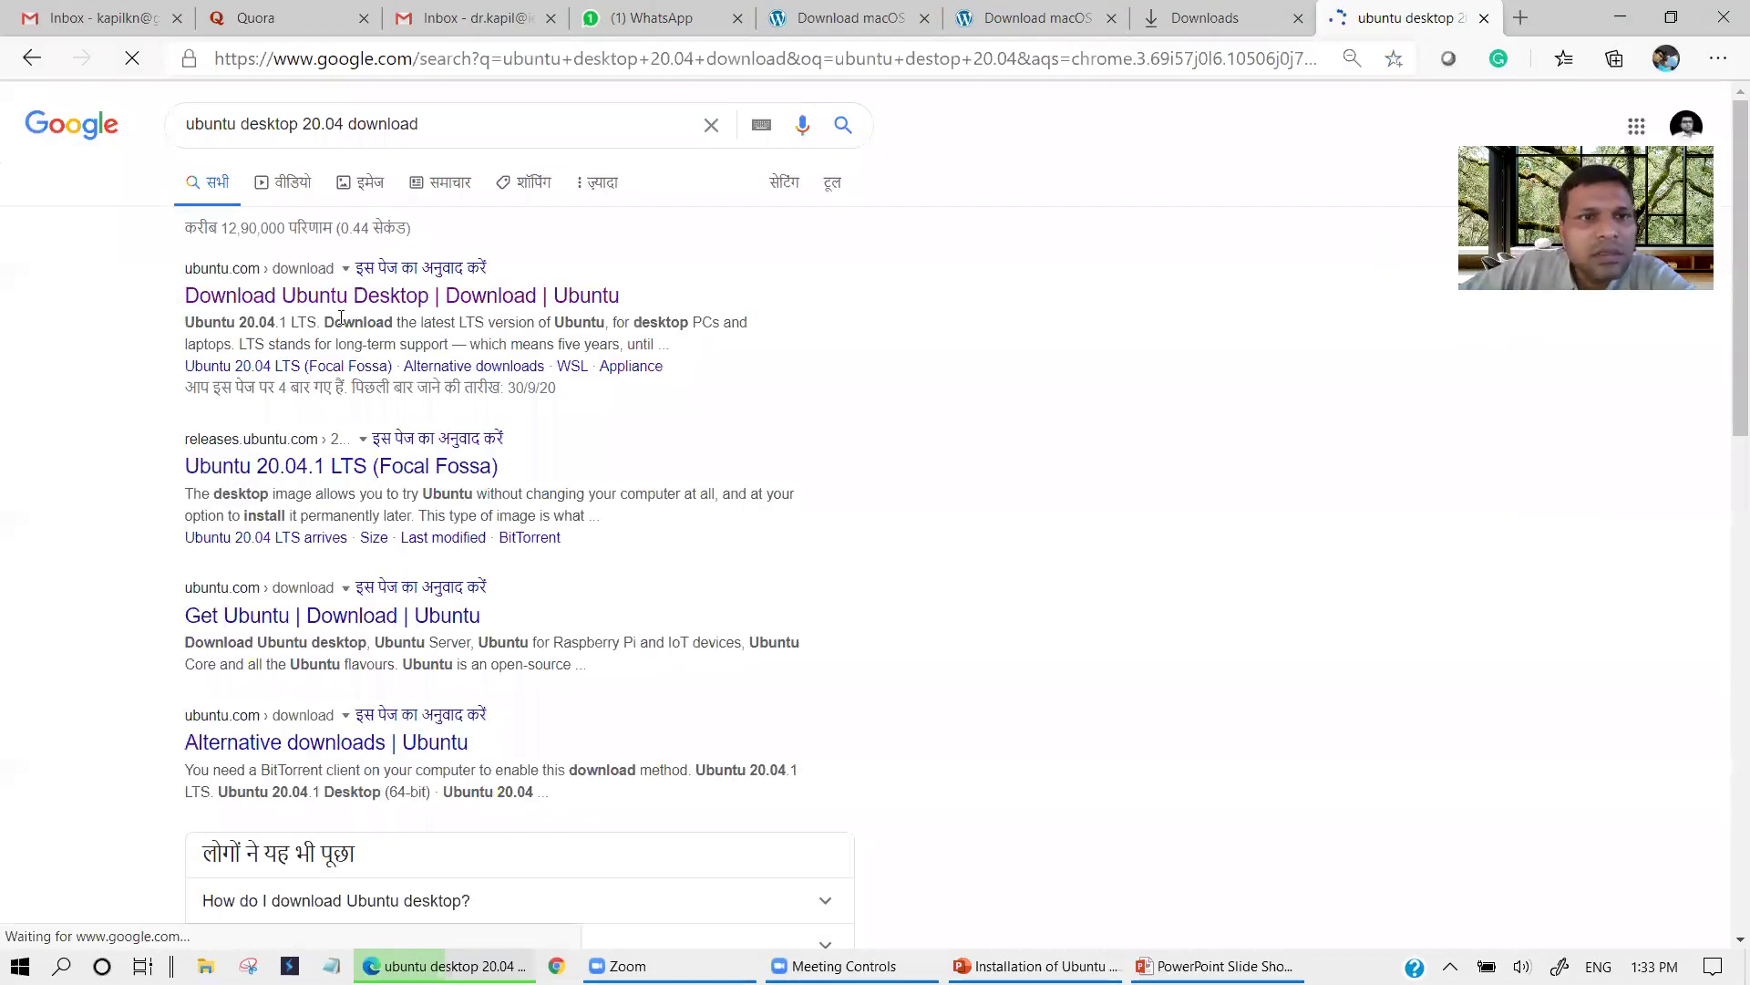
# - Open Ubuntu's official desktop download page, start the 20.04.1 LTS download, and cancel Save As
pyautogui.click(339, 296)
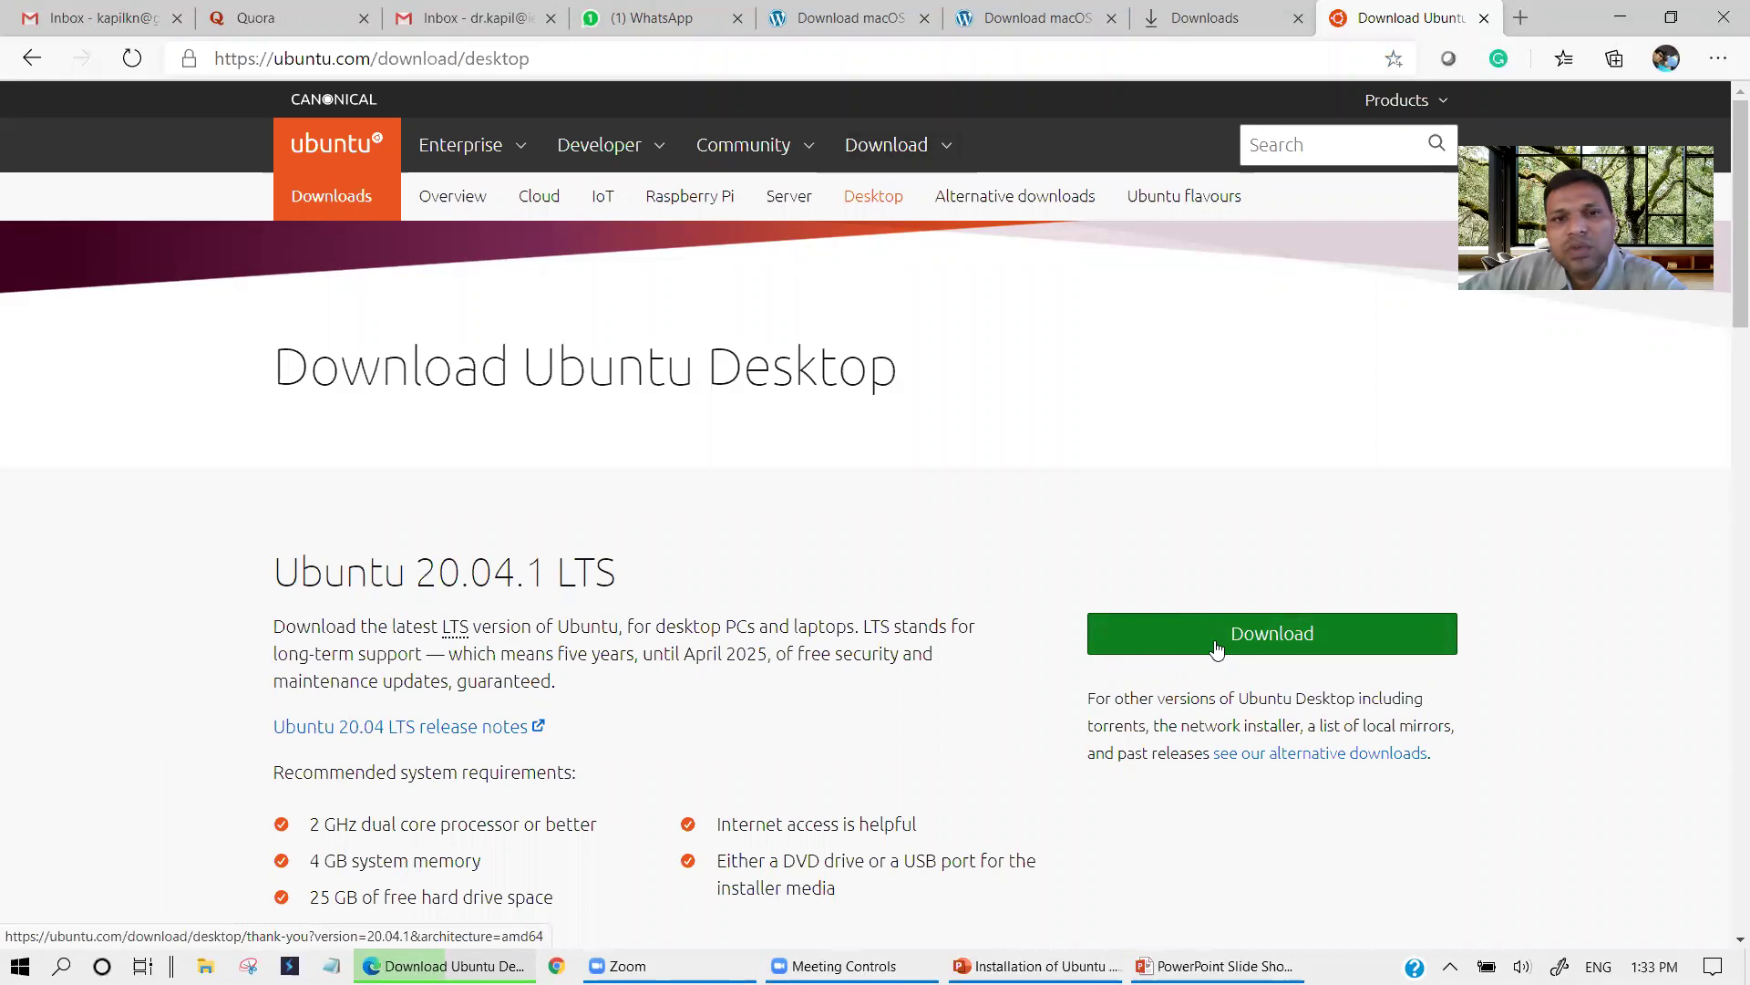
pyautogui.click(1218, 648)
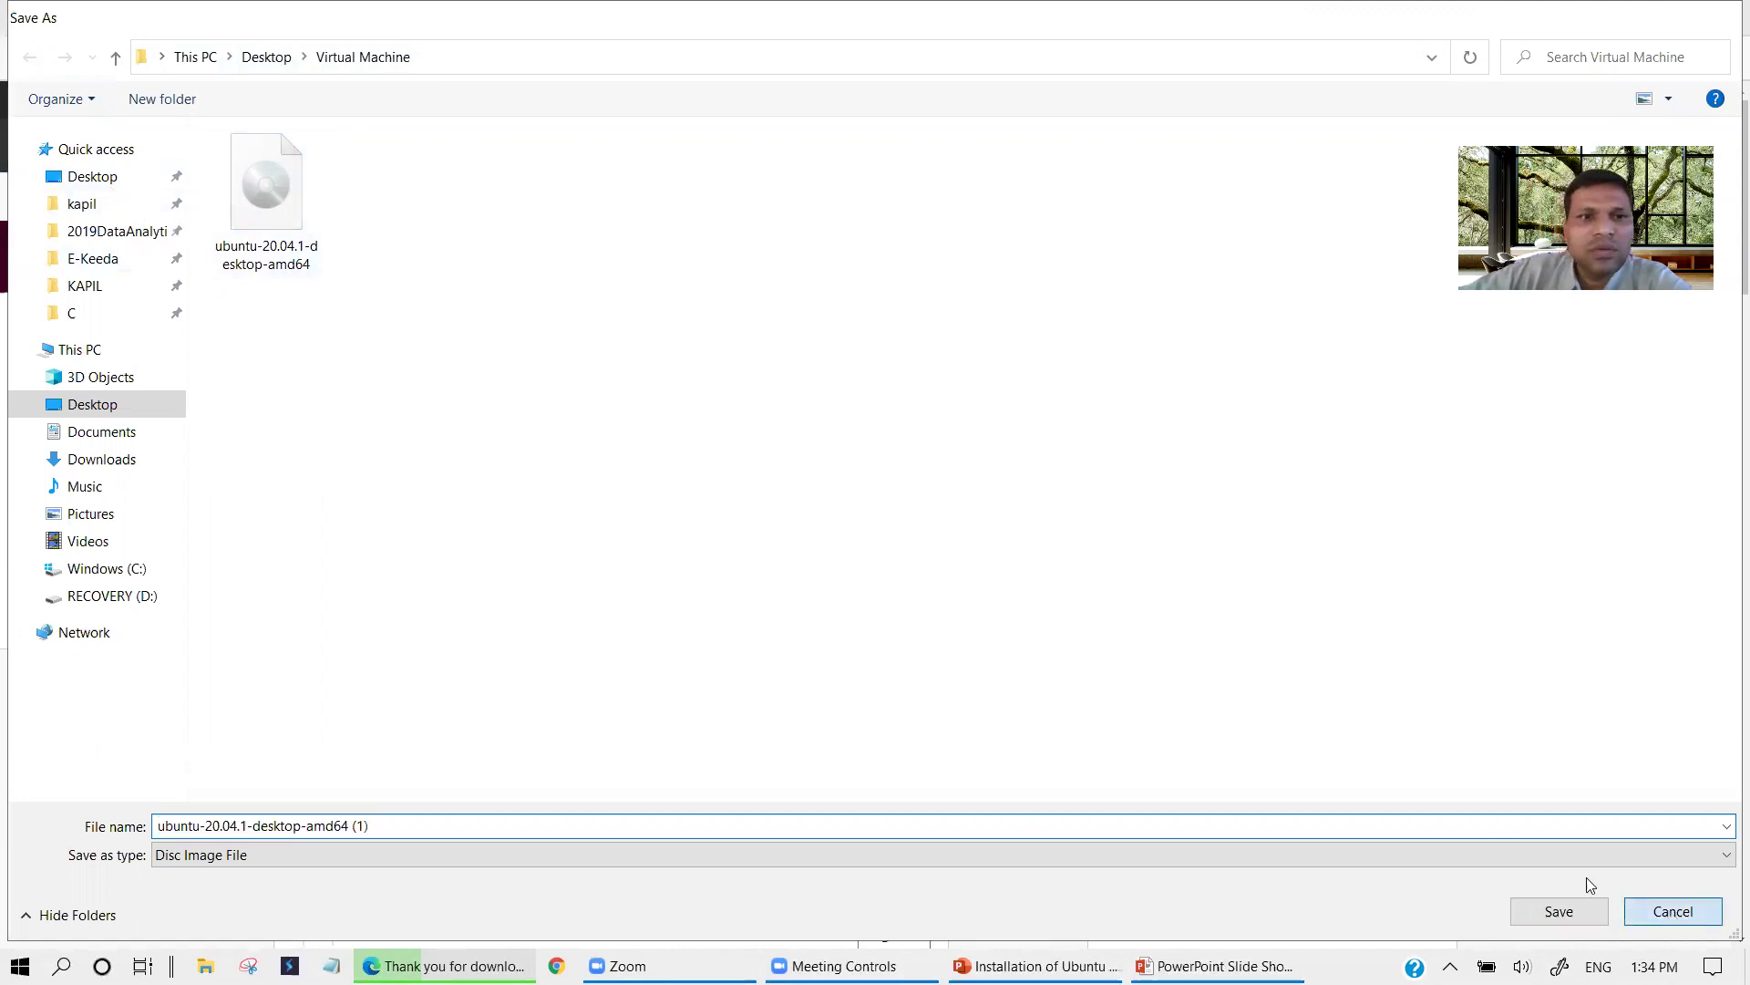
pyautogui.click(1672, 912)
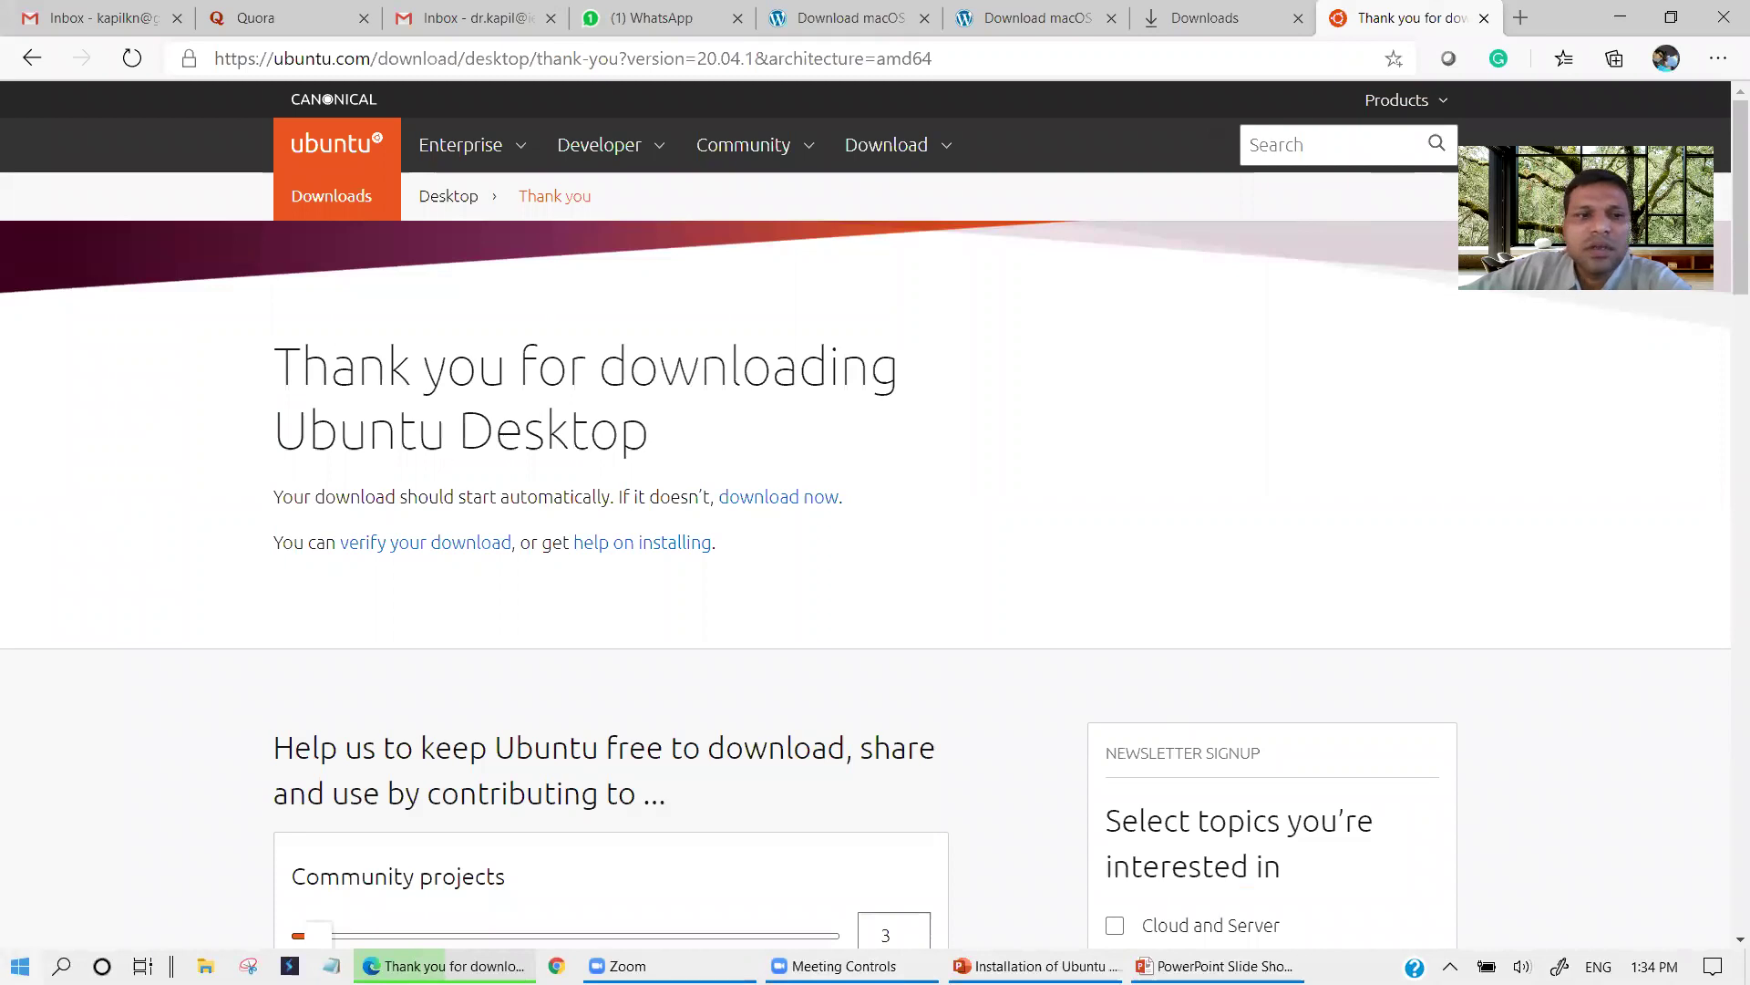
pyautogui.press('super')
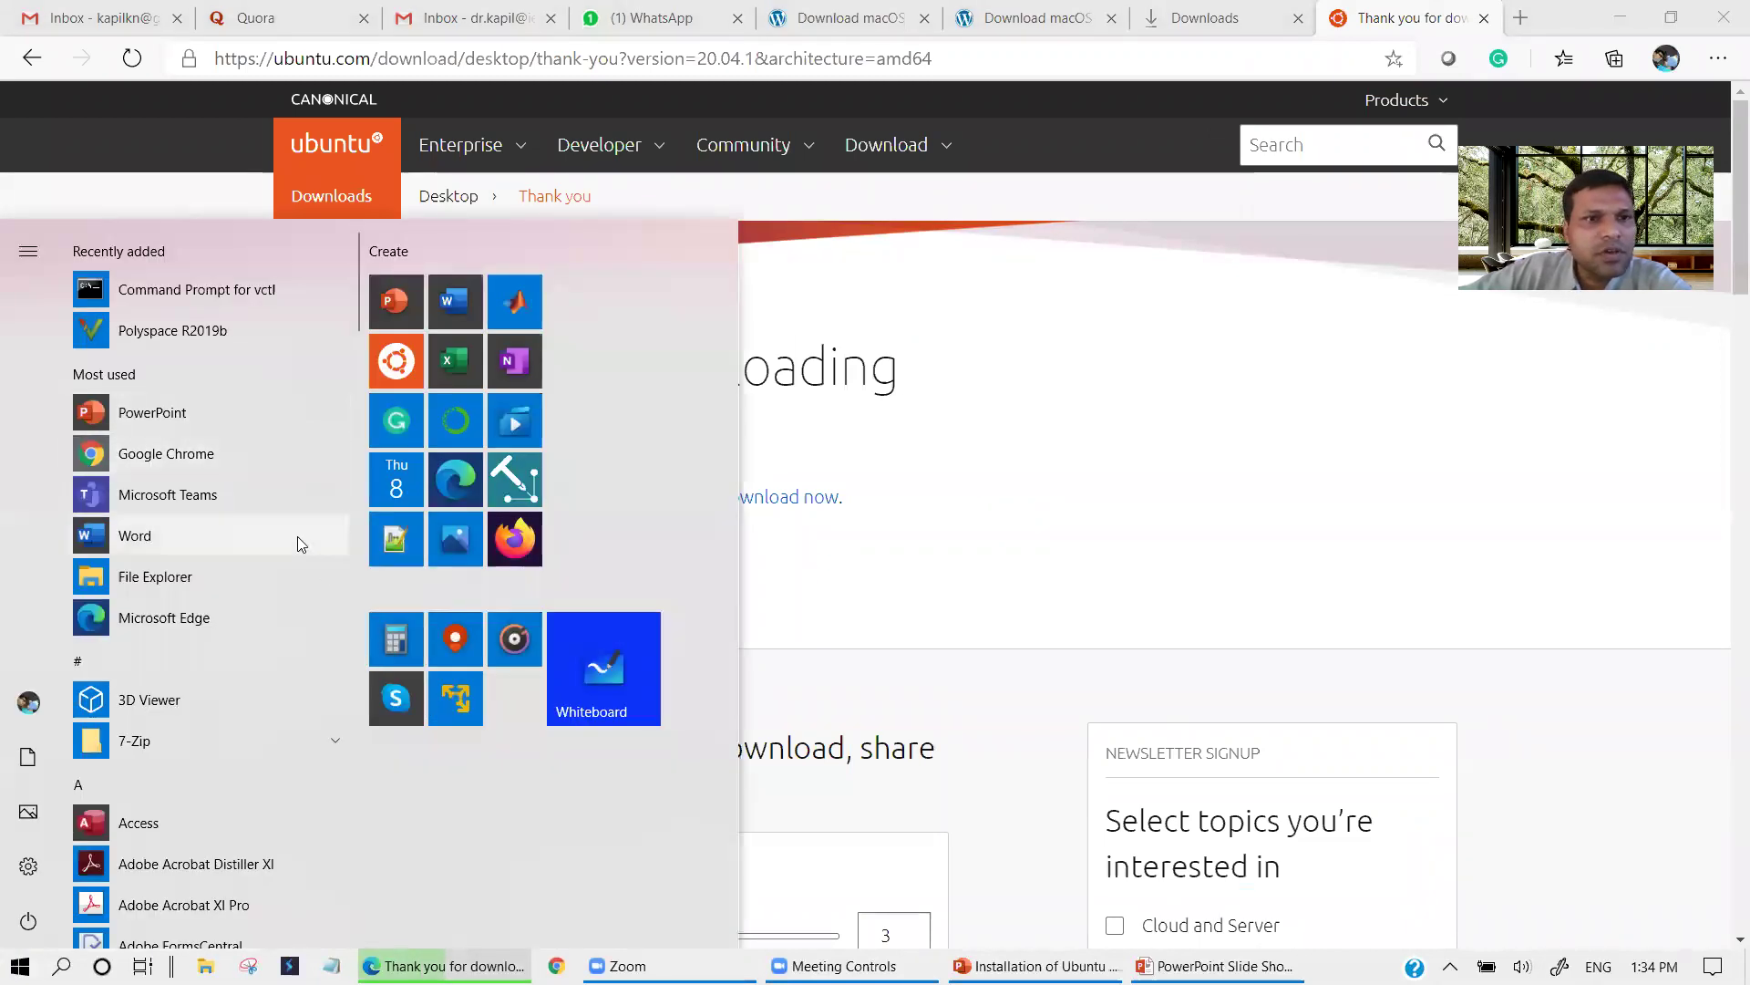
# - Launch VMware Workstation 16 Player, then end the PowerPoint slideshow and minimize PowerPoint
pyautogui.click(464, 696)
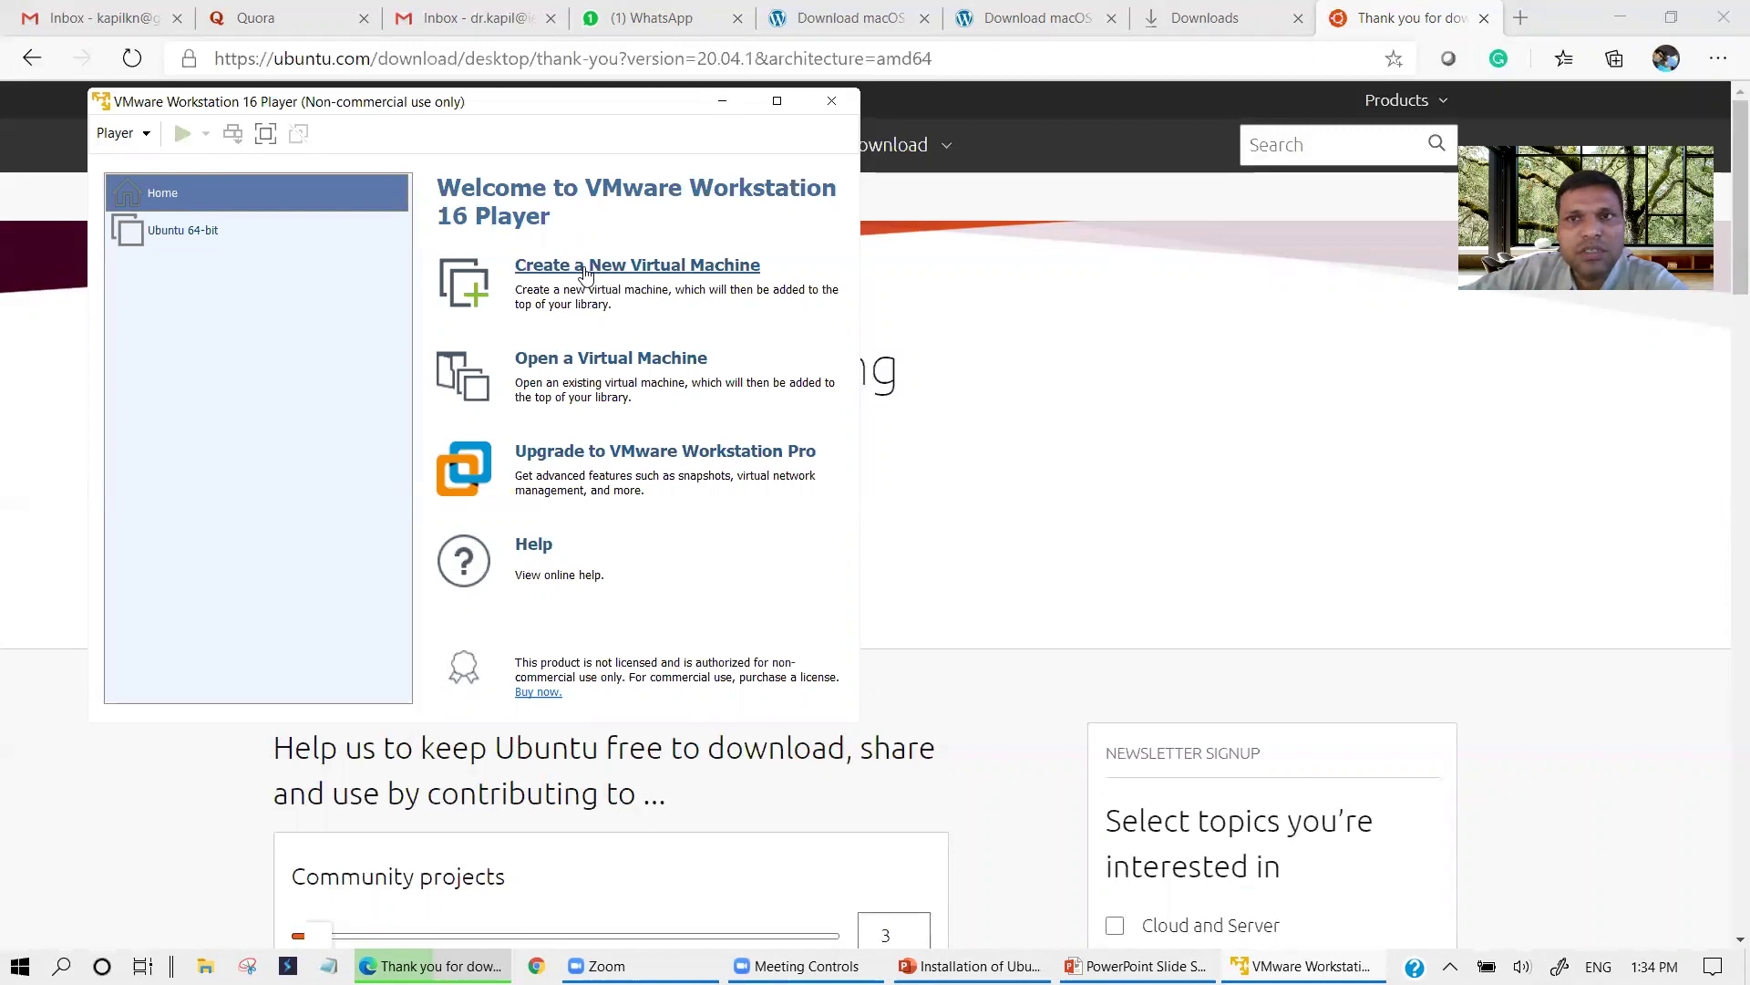
pyautogui.click(1620, 17)
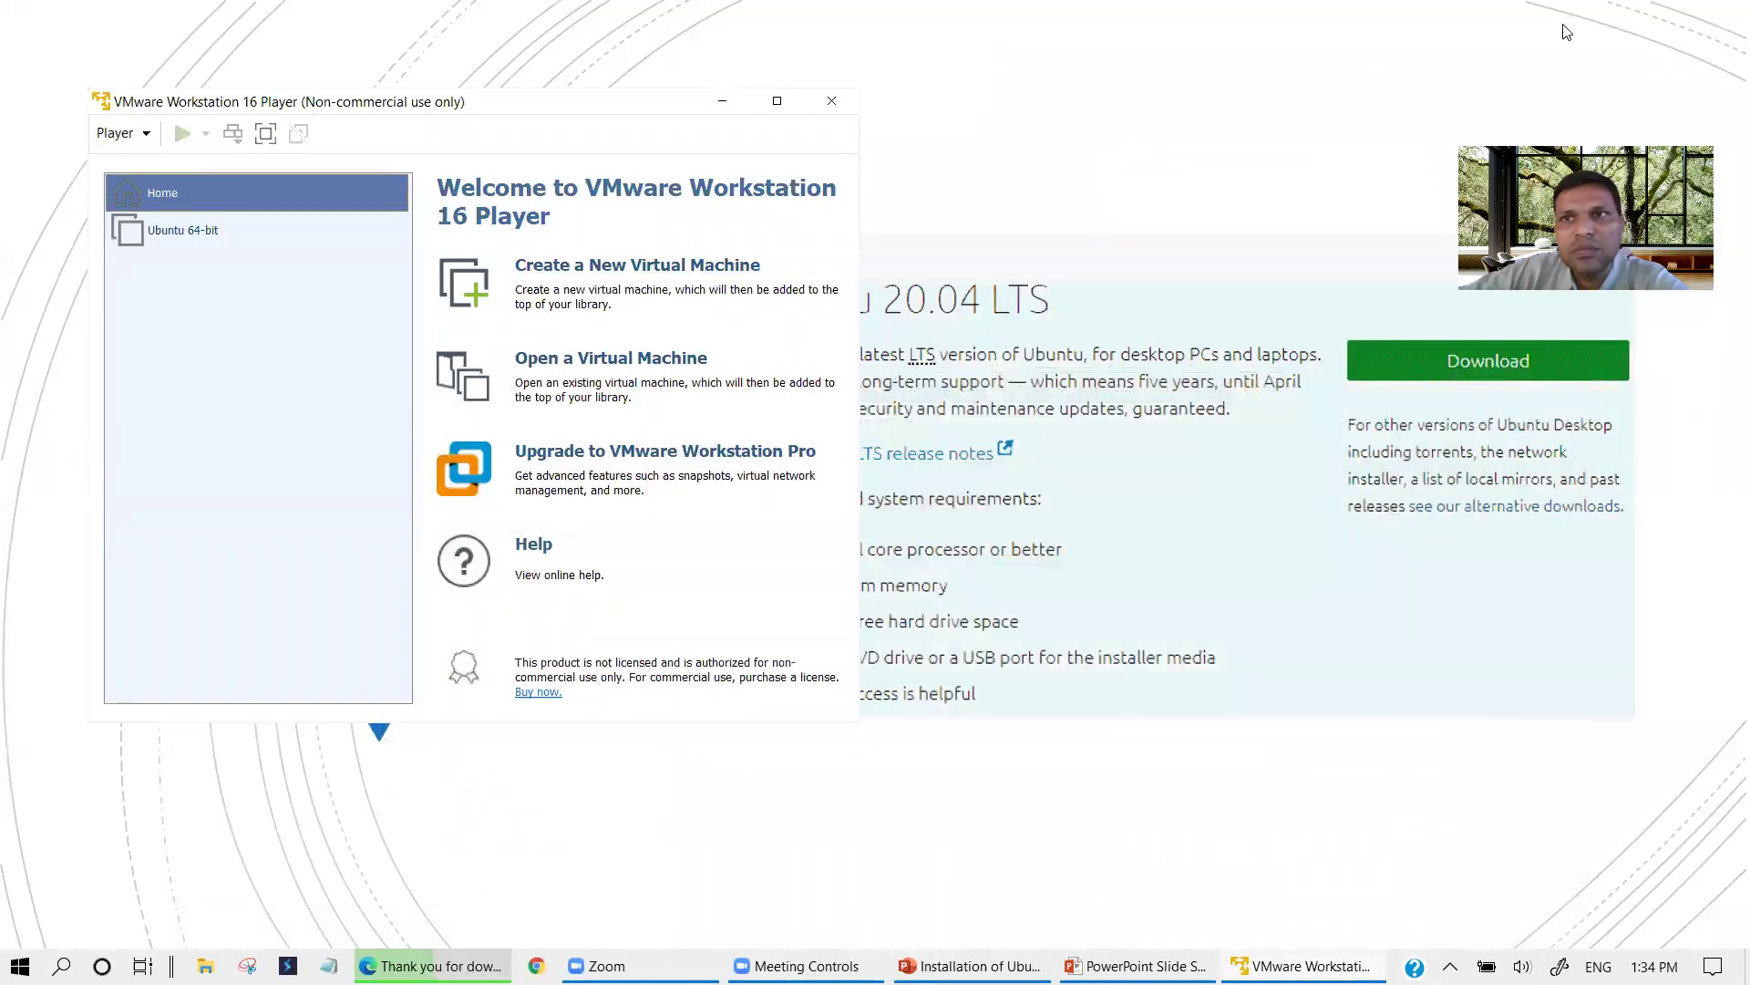
pyautogui.click(1258, 143)
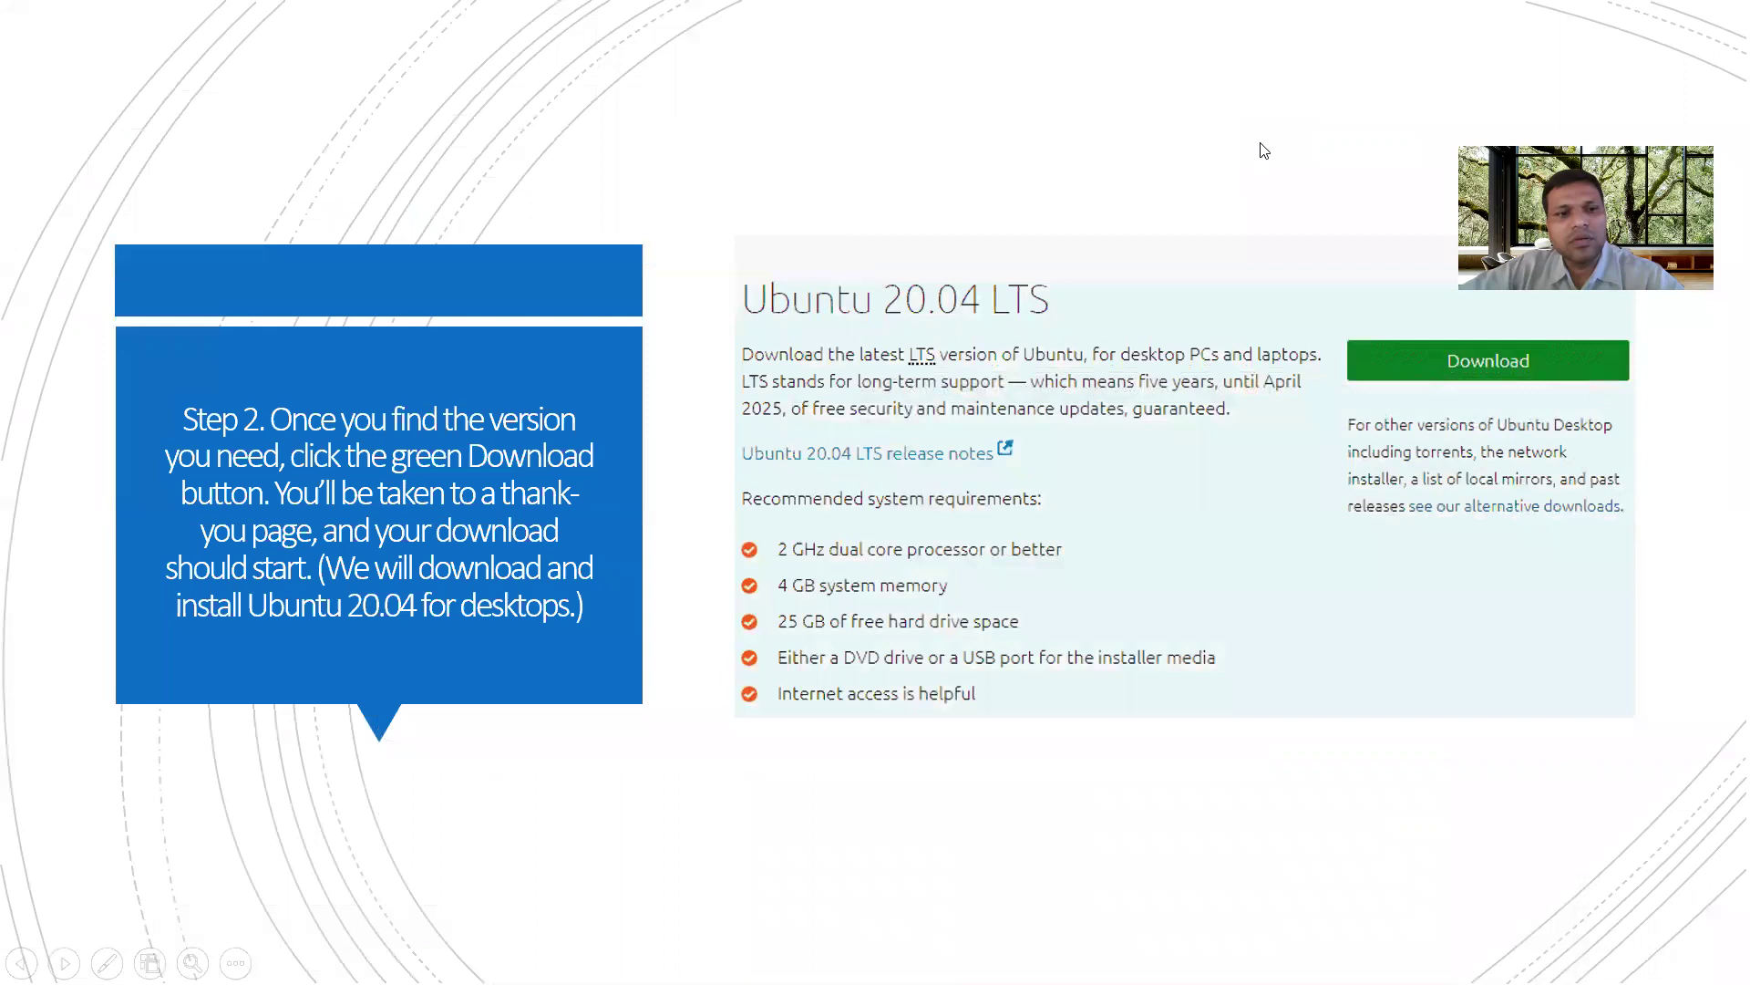
pyautogui.press('Escape')
pyautogui.click(1620, 16)
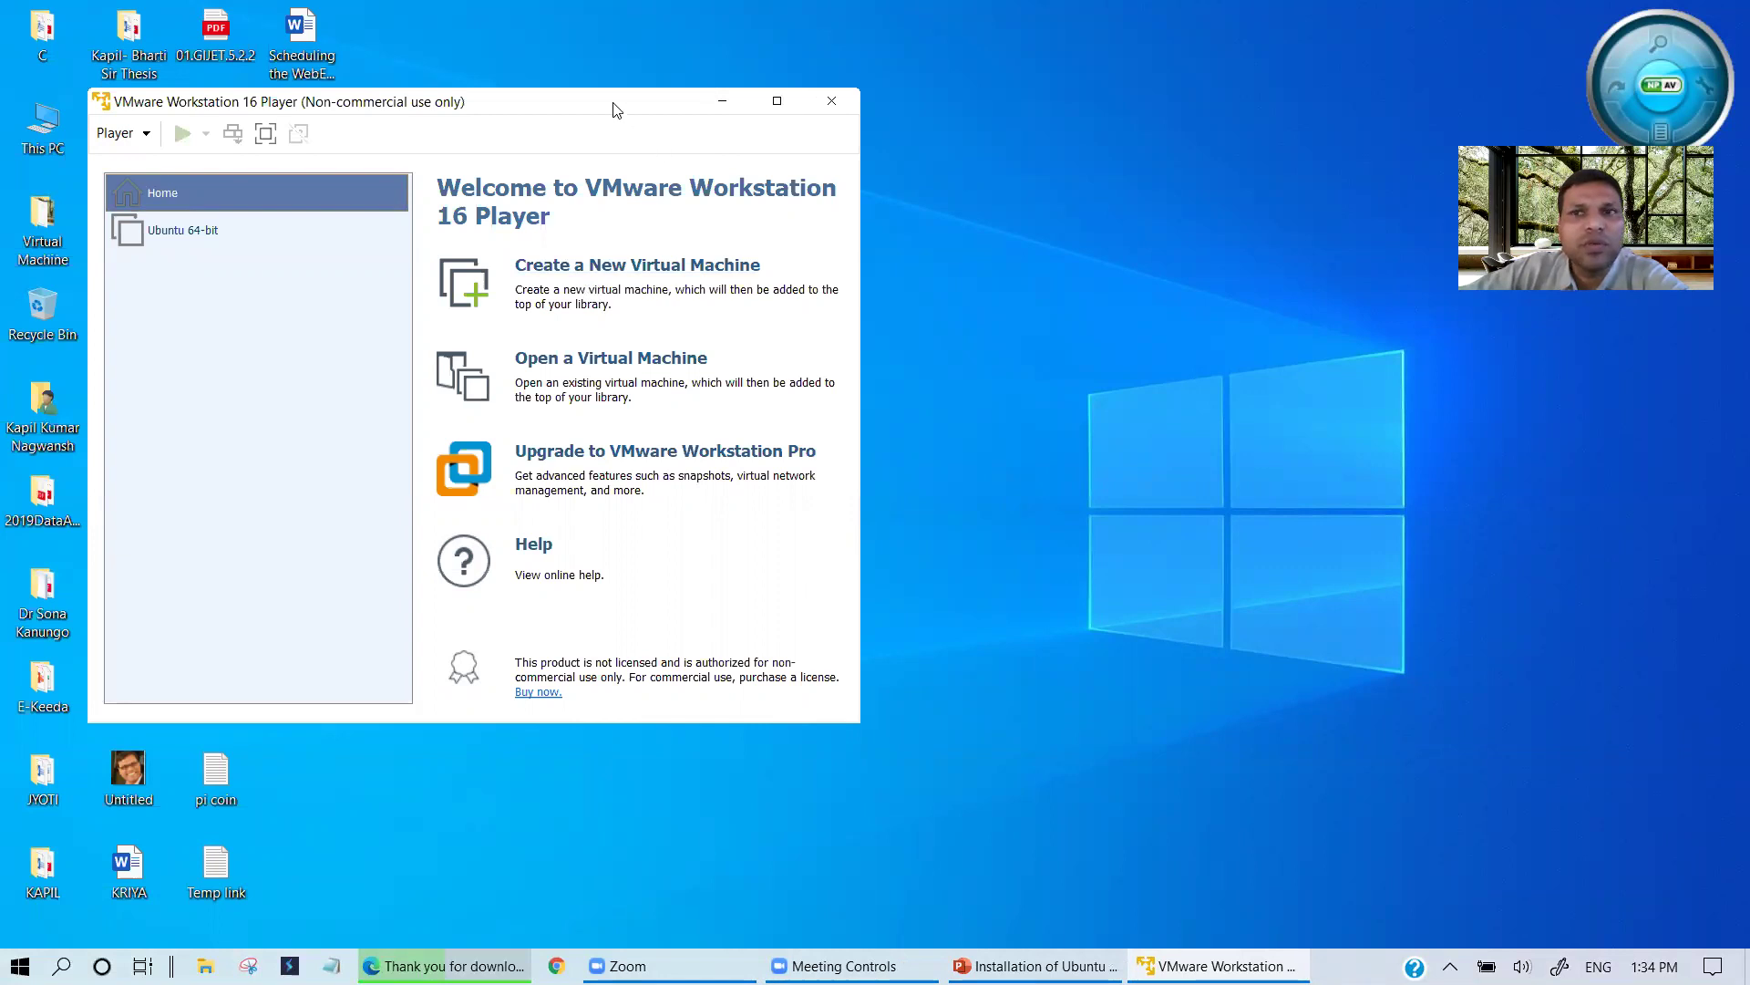
# - Start a new virtual machine using the Ubuntu 20.04.1 desktop ISO from Desktop\Virtual Machine
pyautogui.moveTo(616, 103); pyautogui.dragTo(868, 96)
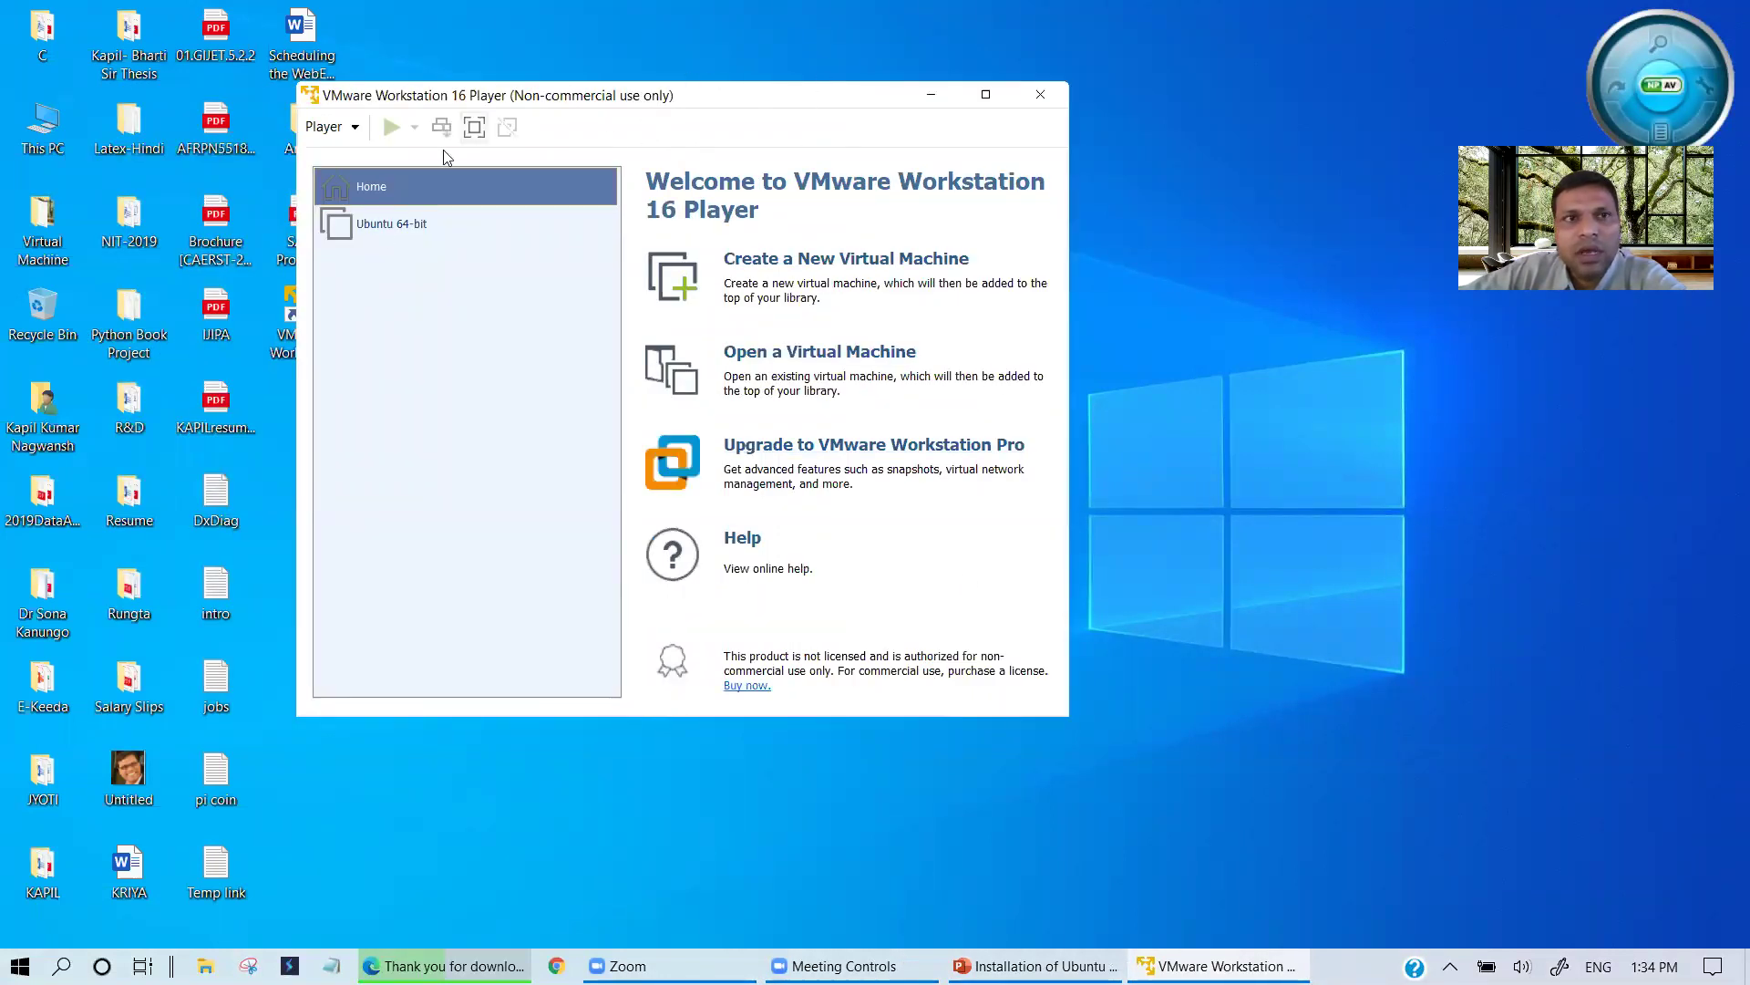
pyautogui.click(837, 266)
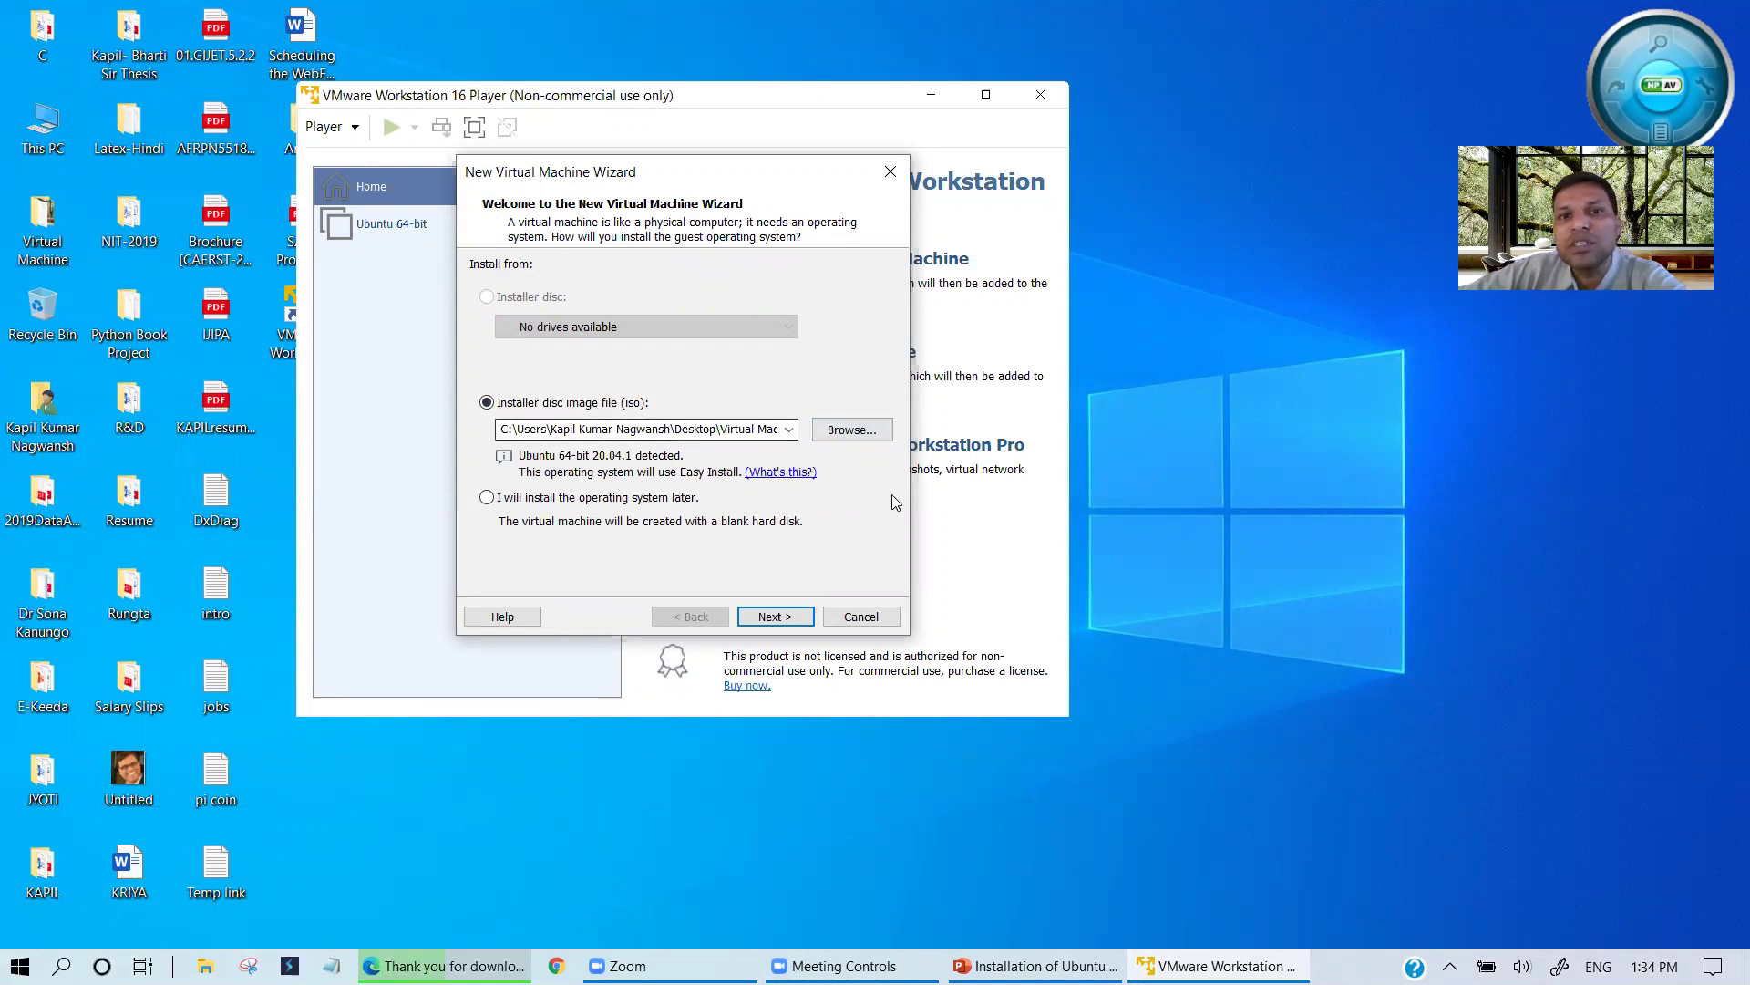
pyautogui.click(851, 430)
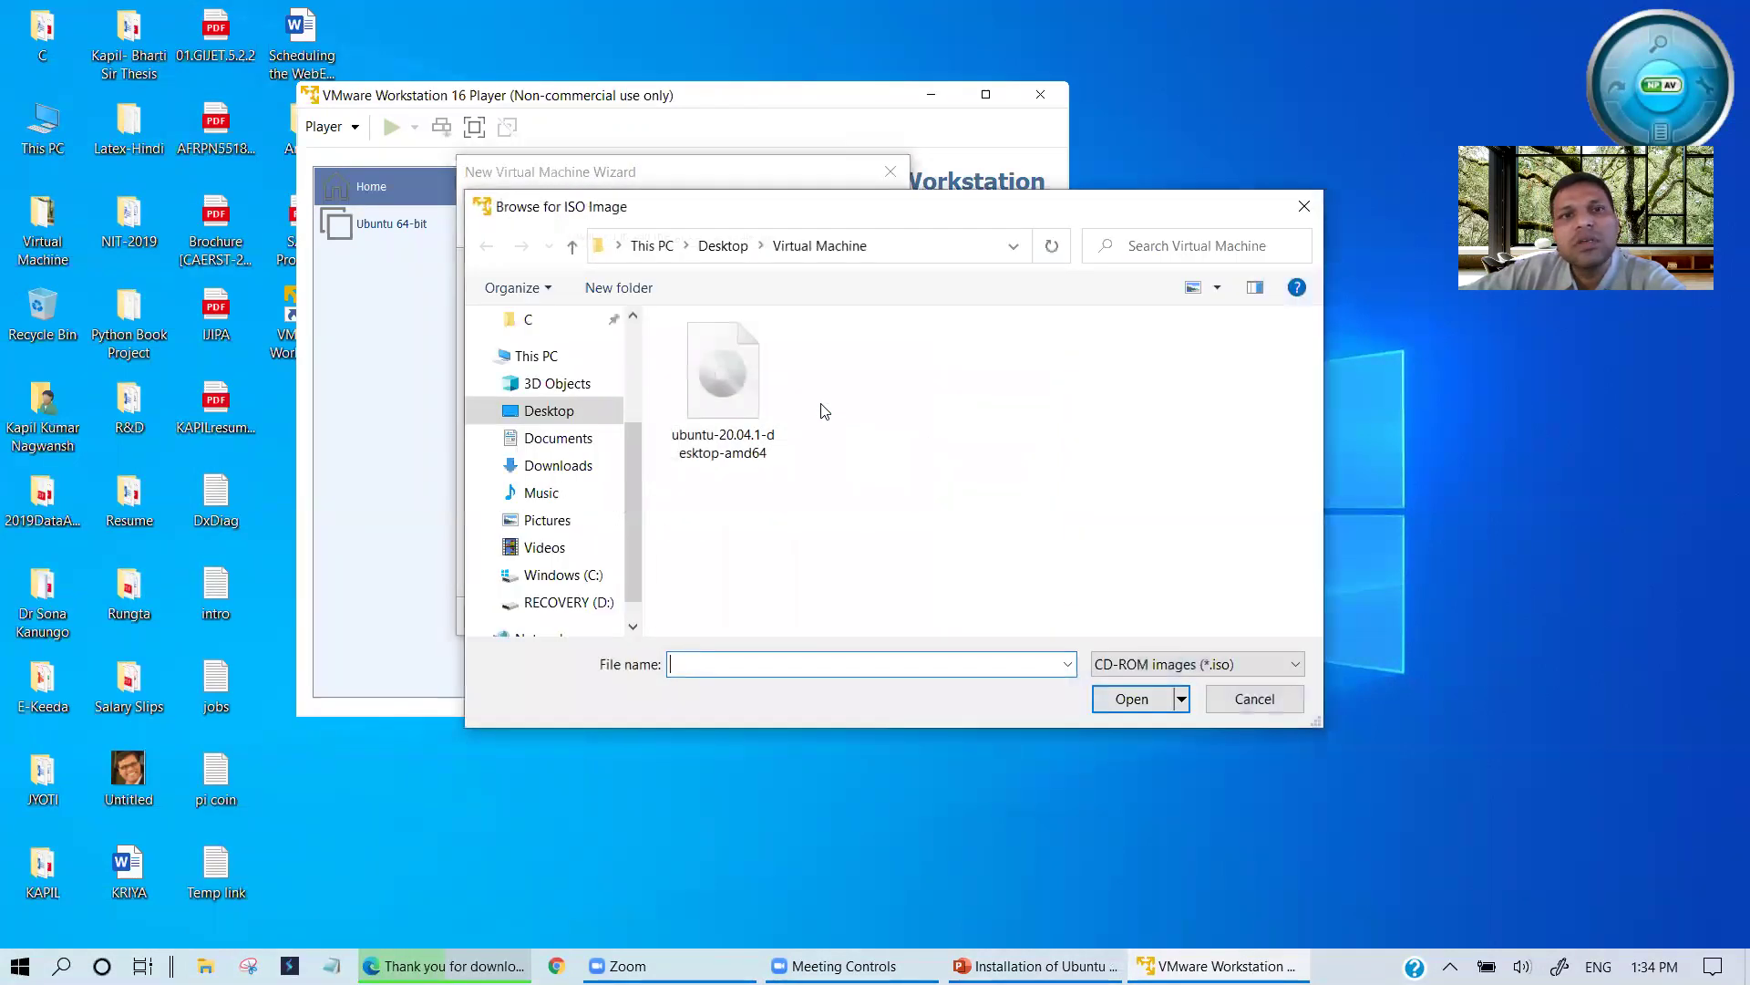
pyautogui.click(549, 411)
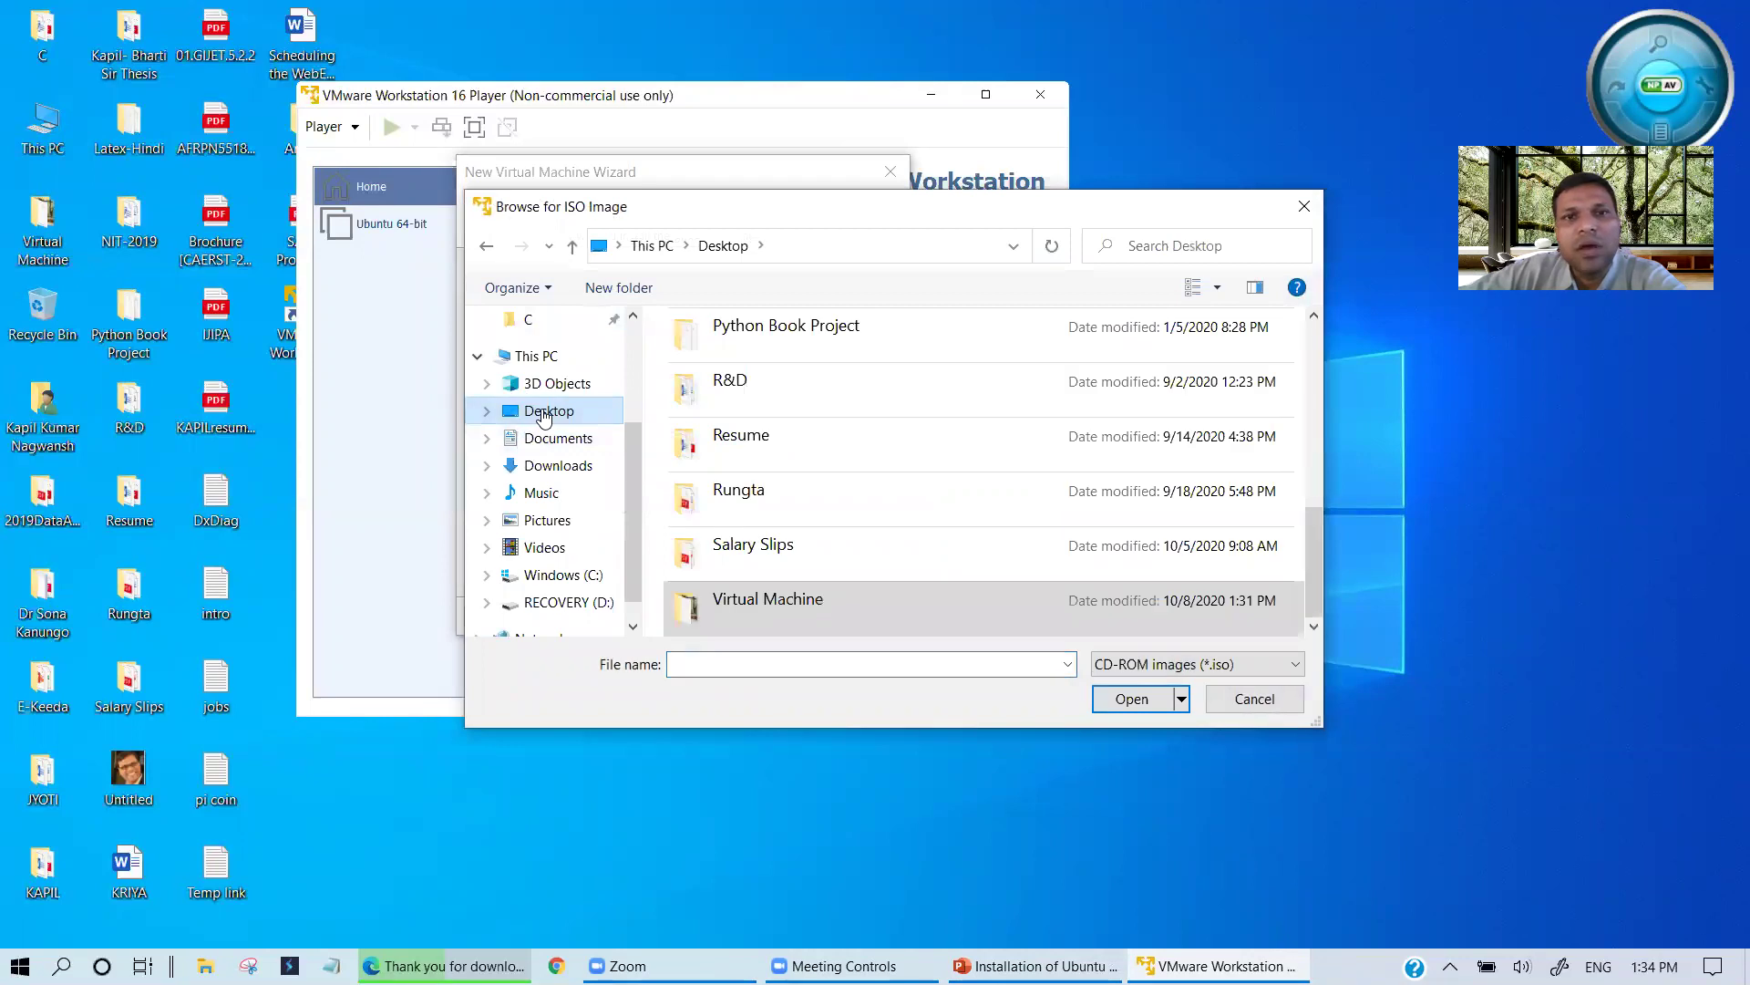
pyautogui.click(754, 603)
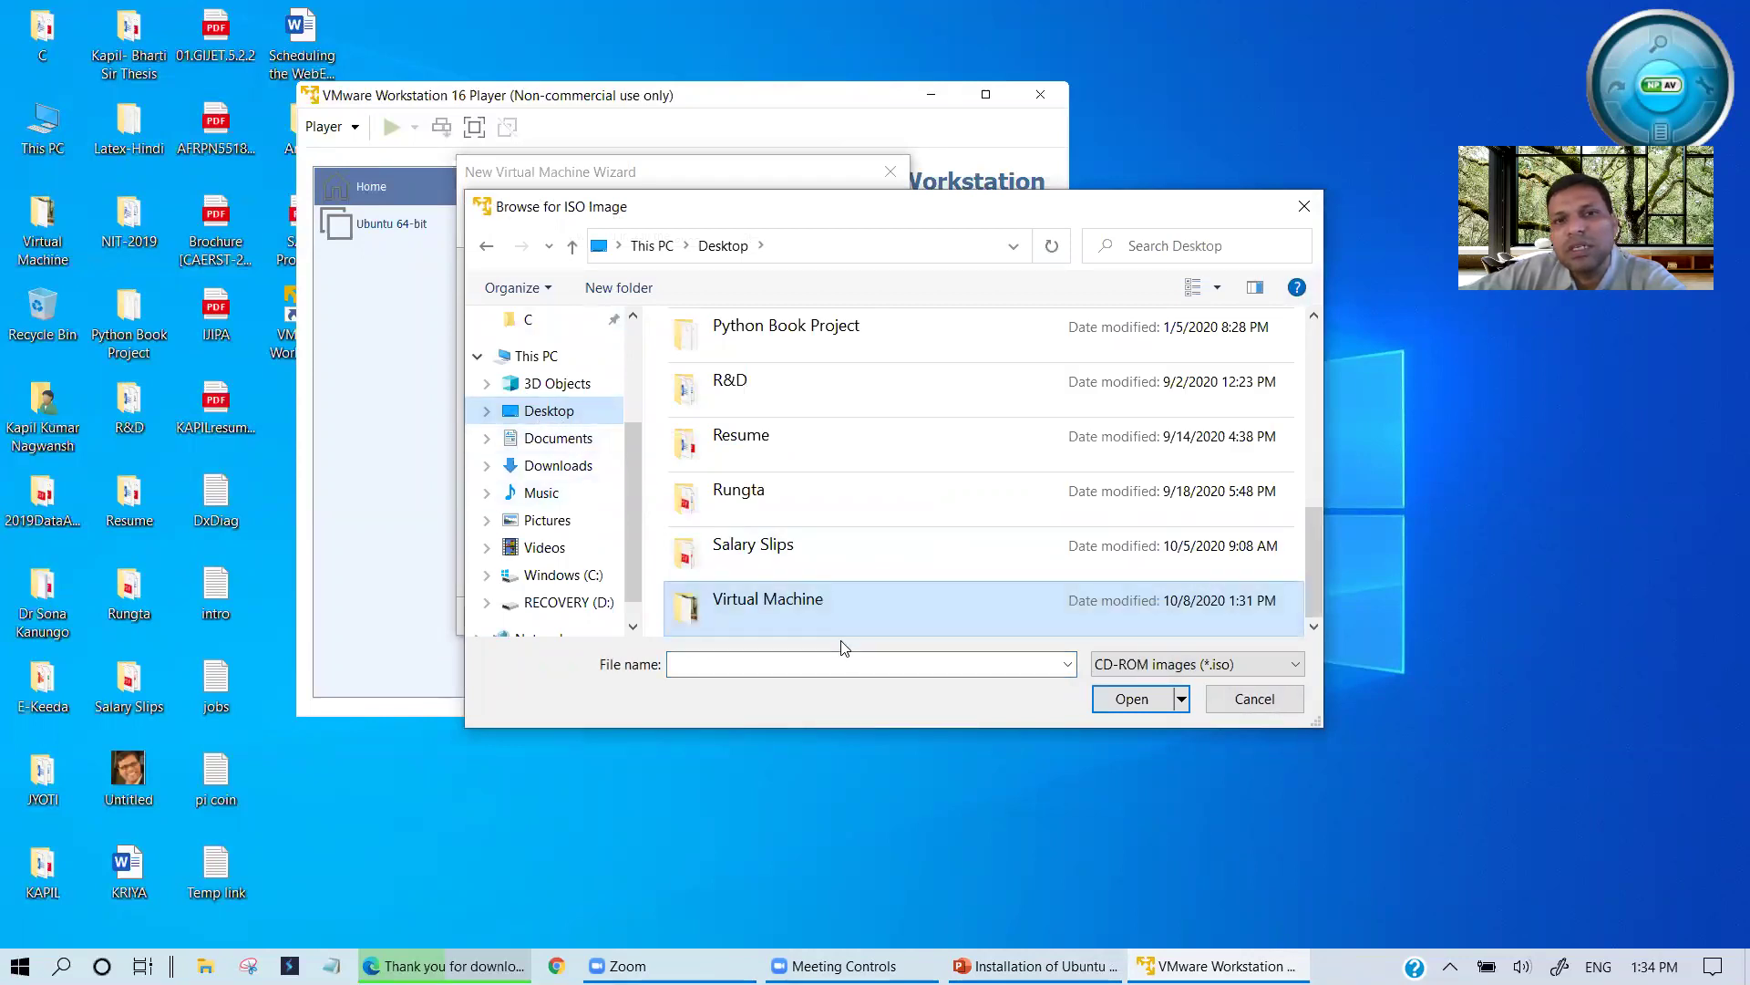
pyautogui.doubleClick(825, 614)
pyautogui.click(727, 403)
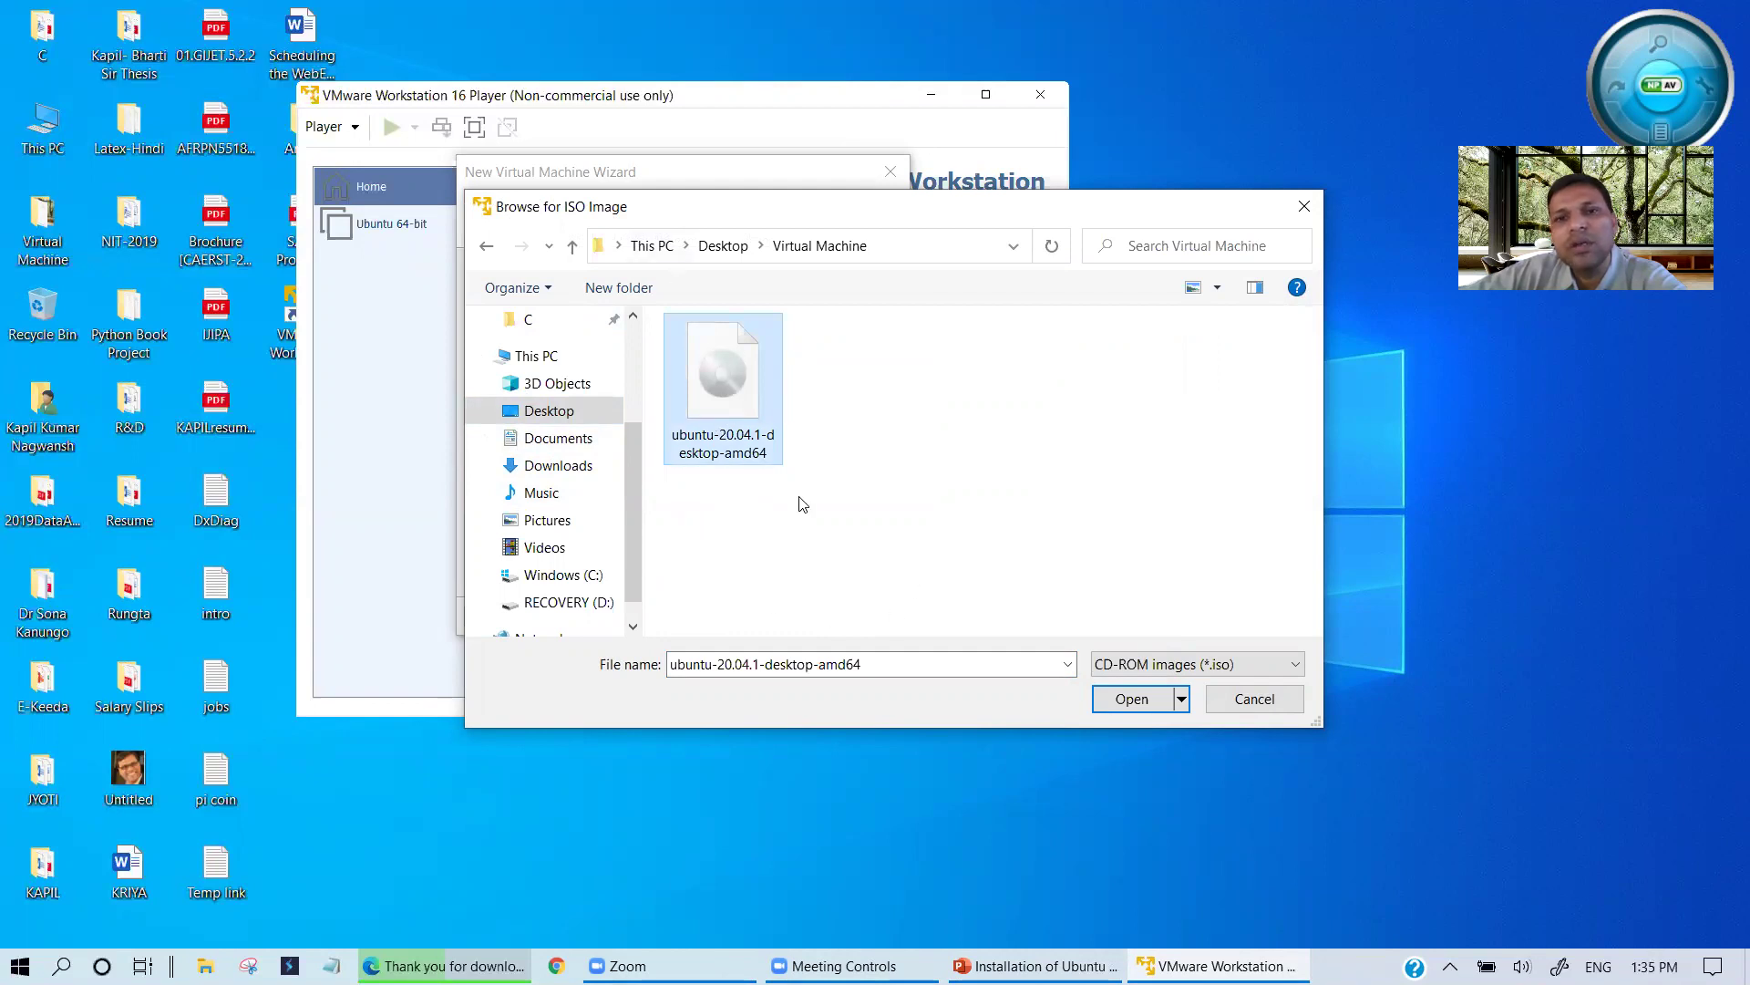
pyautogui.click(1131, 699)
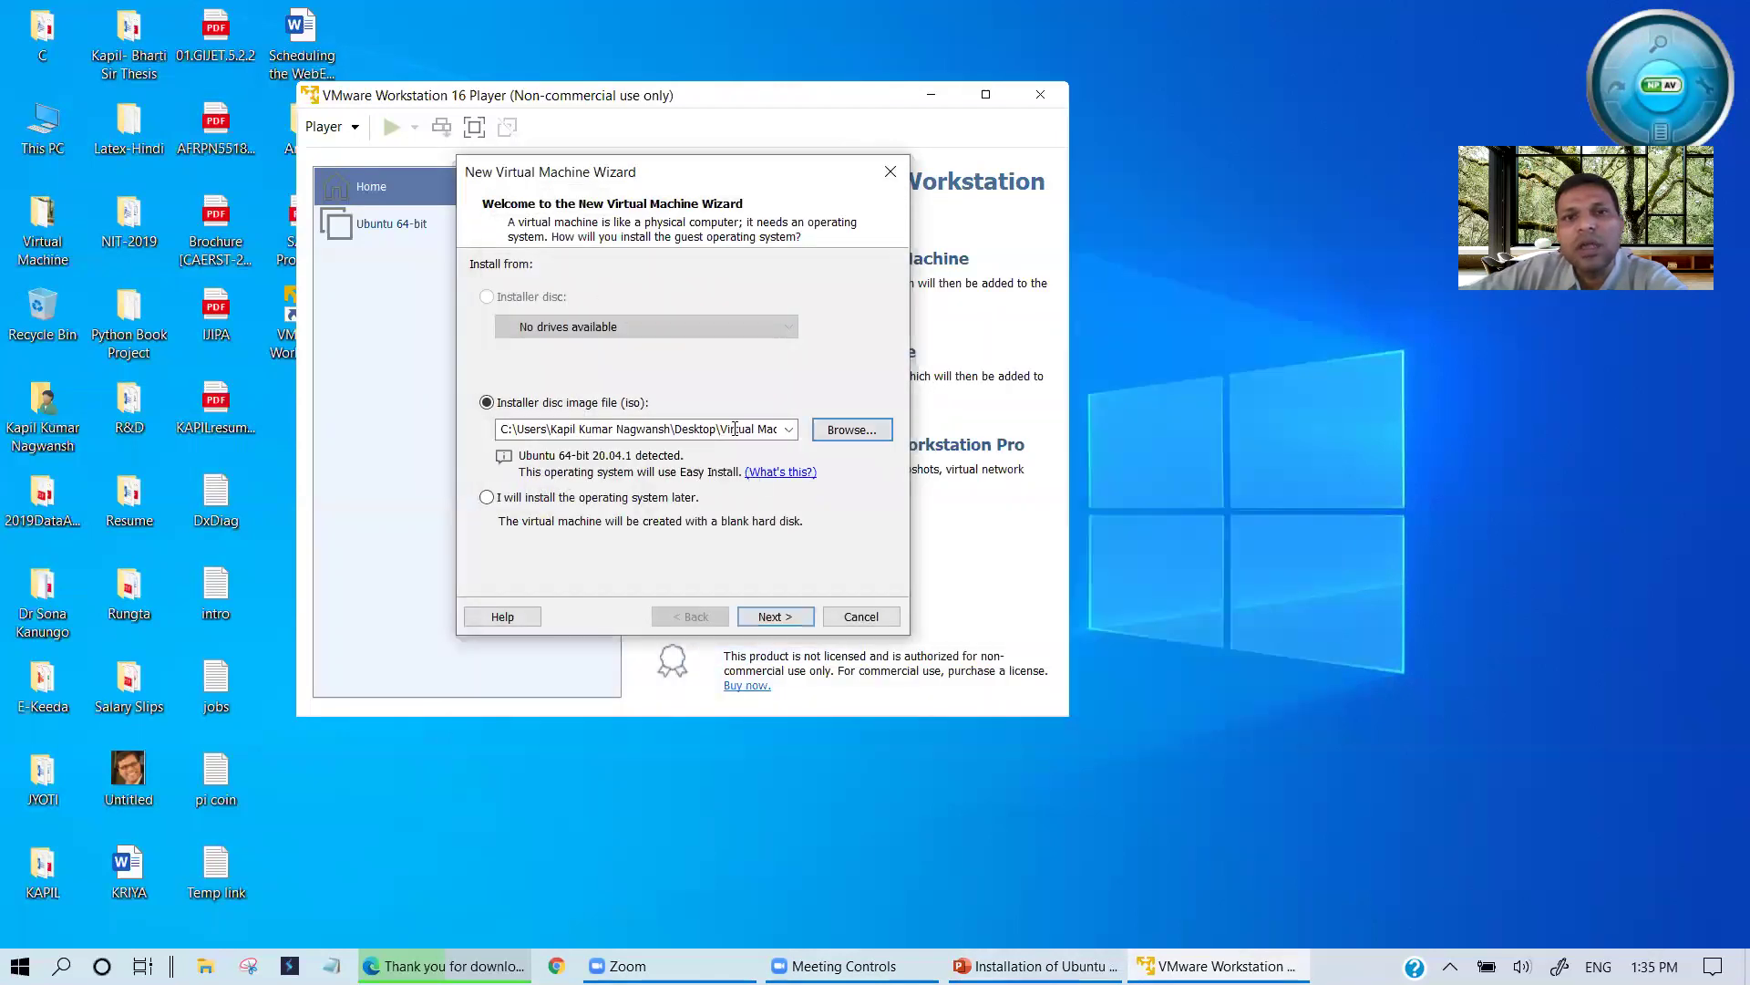
# - Enter full name Kapil, a user name, and a confirmed password, then submit
pyautogui.click(774, 616)
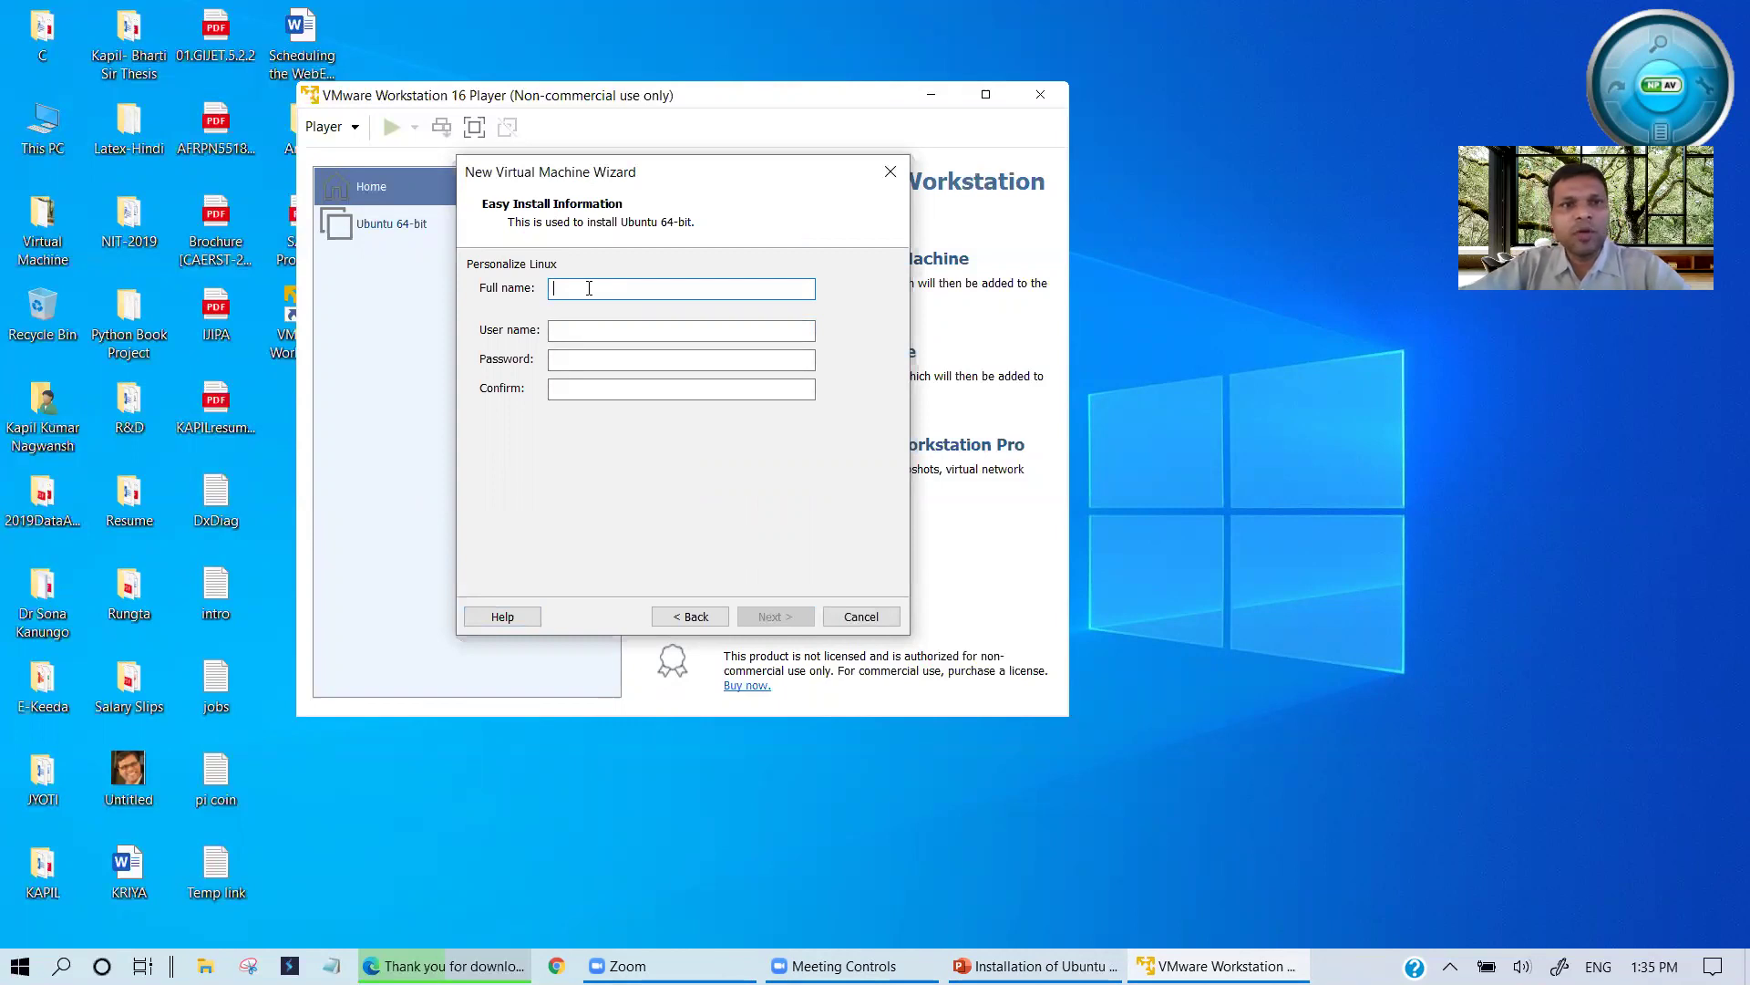
pyautogui.write('k')
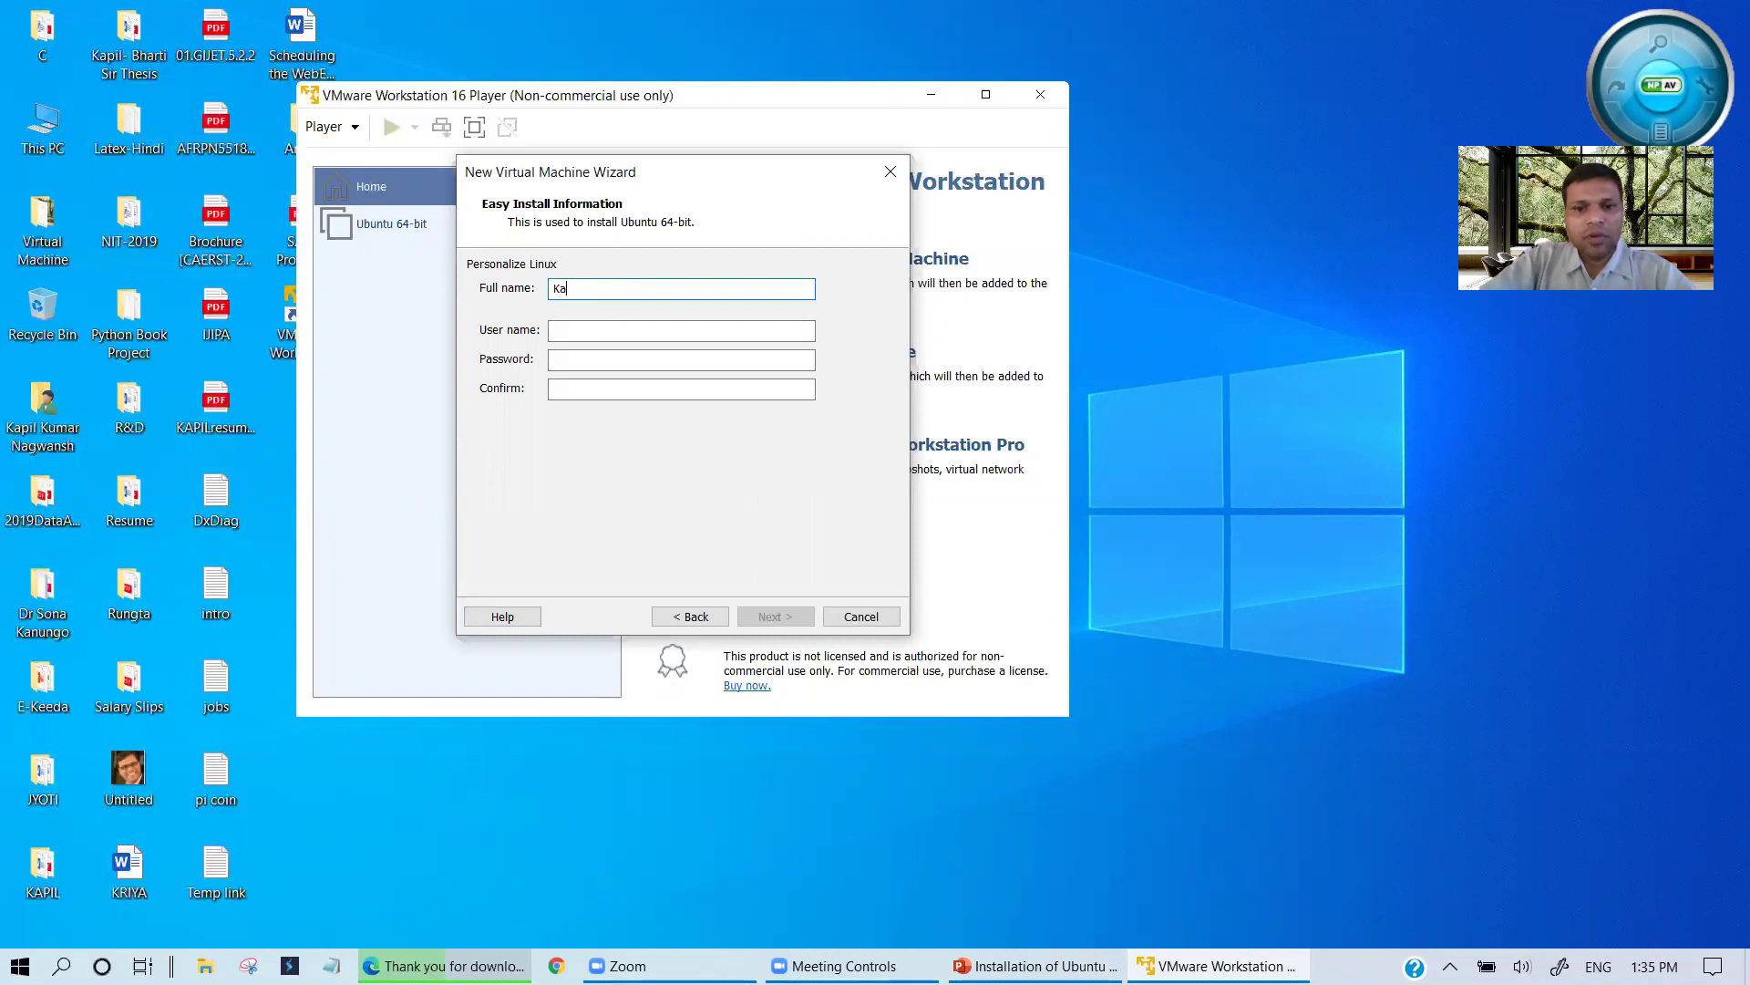
pyautogui.click(574, 330)
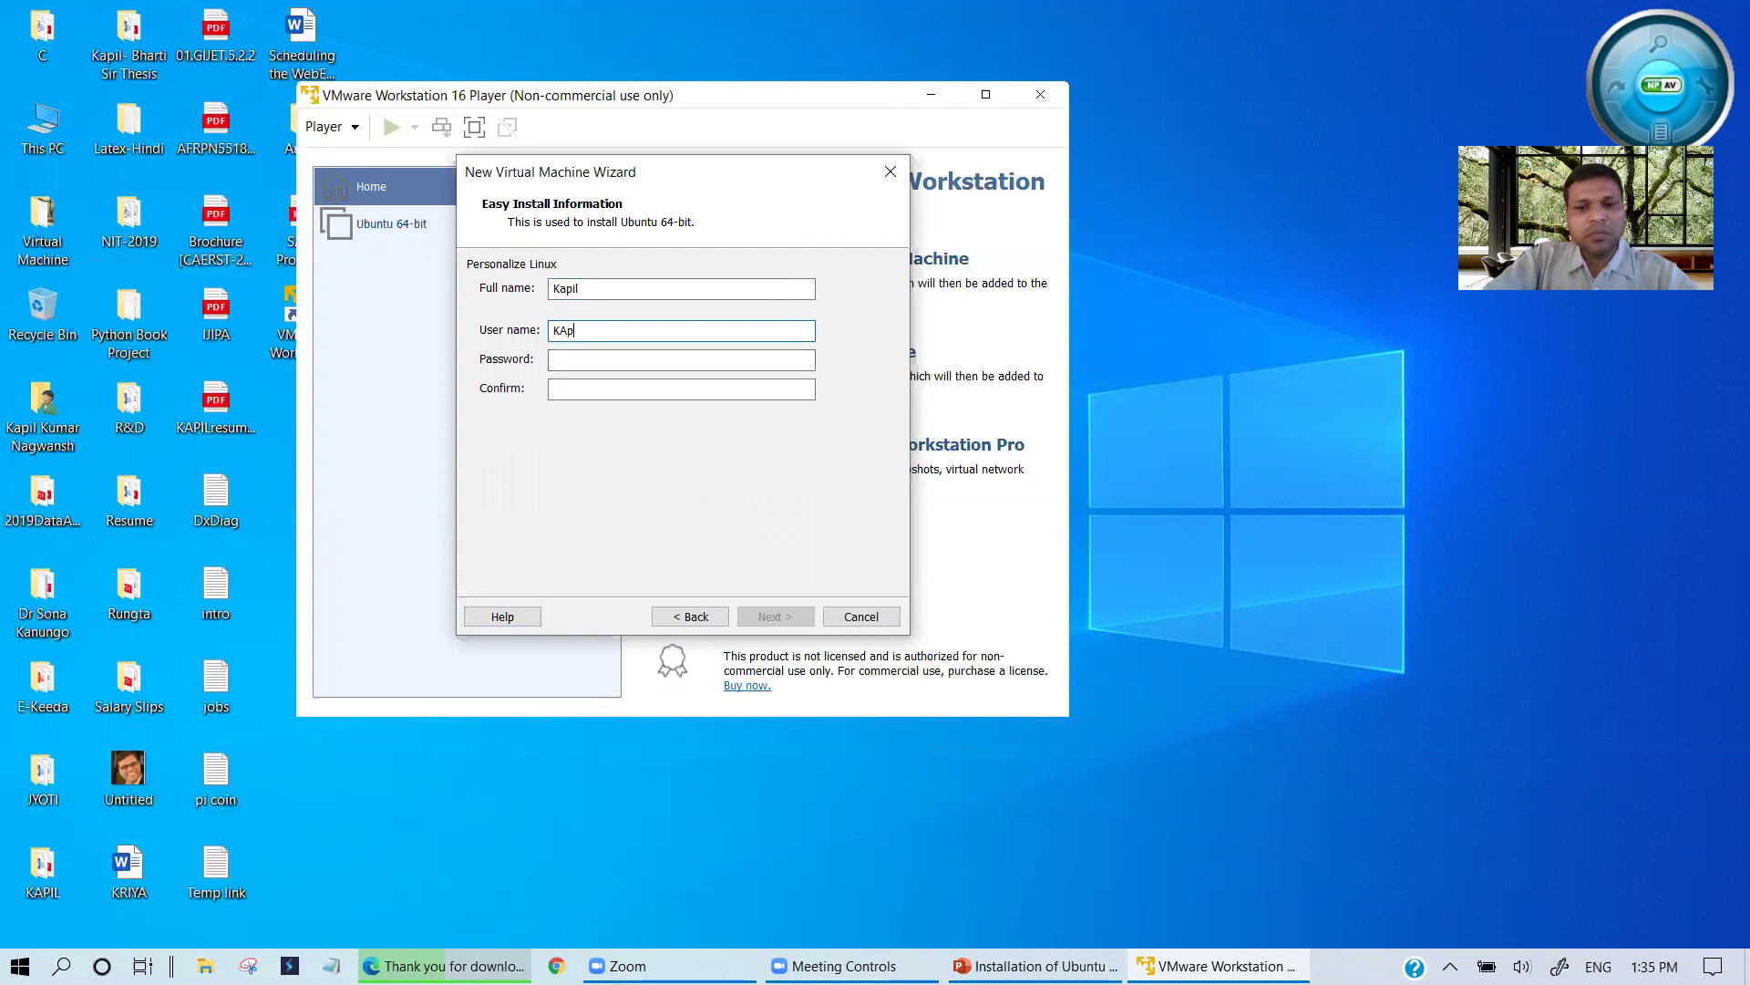
pyautogui.click(591, 359)
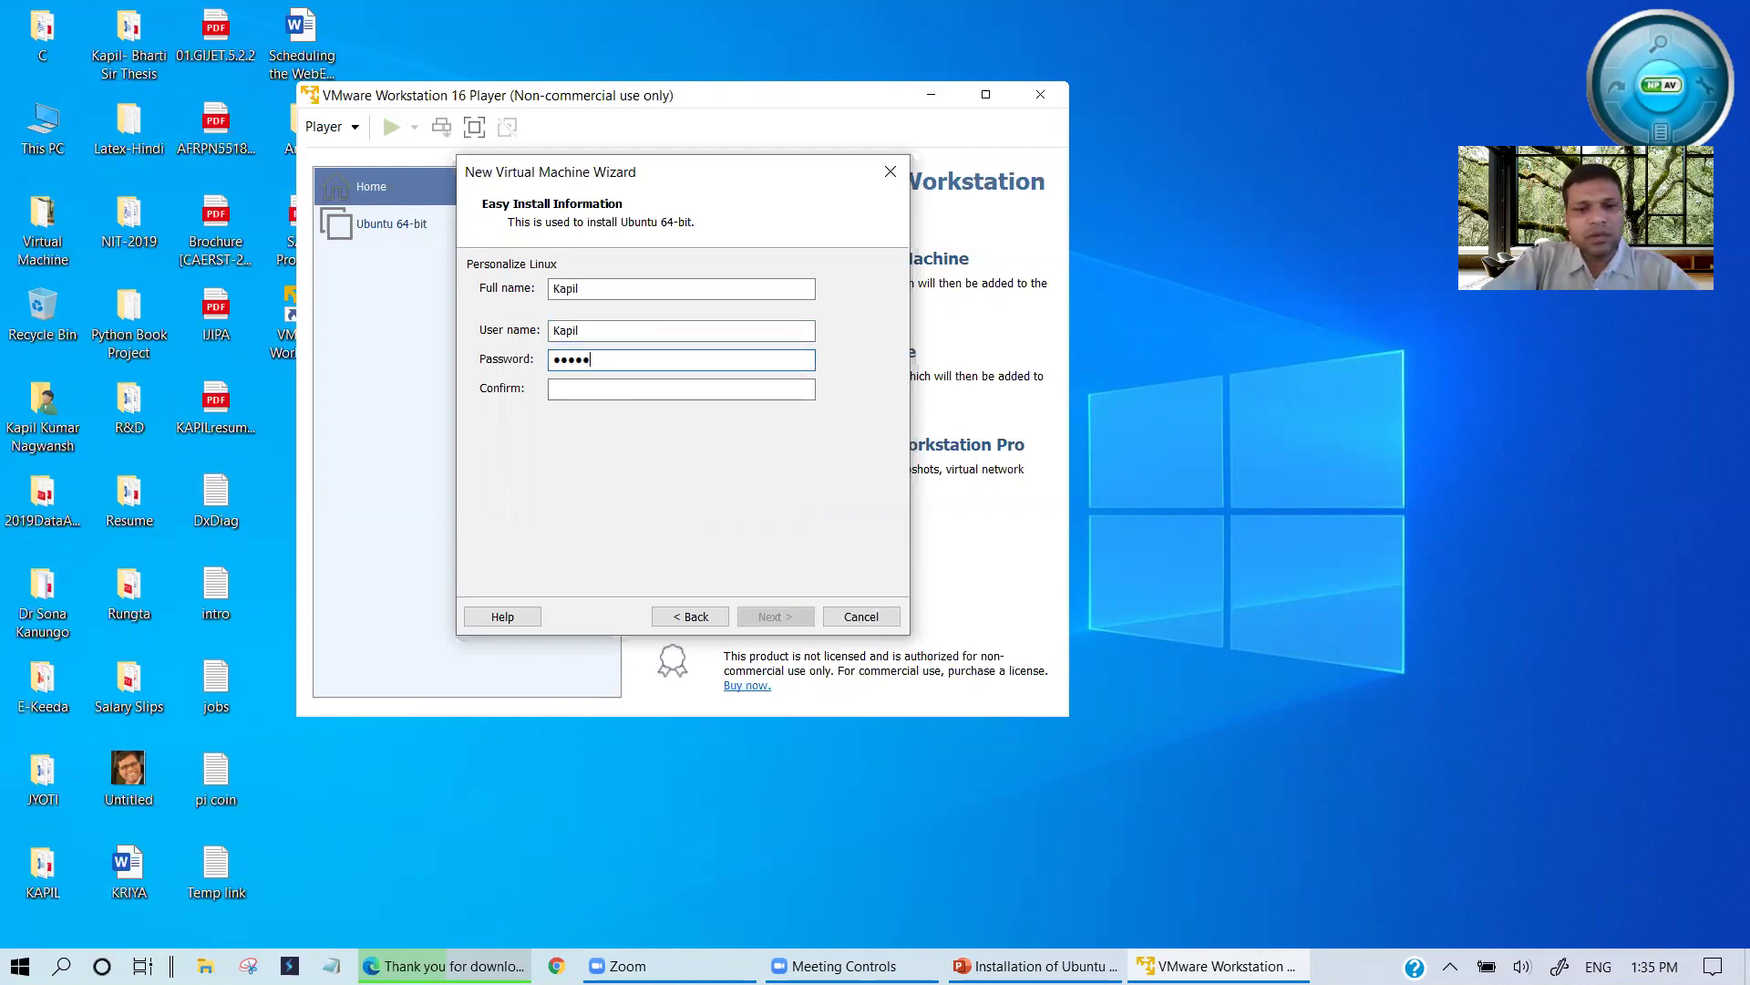
pyautogui.click(615, 388)
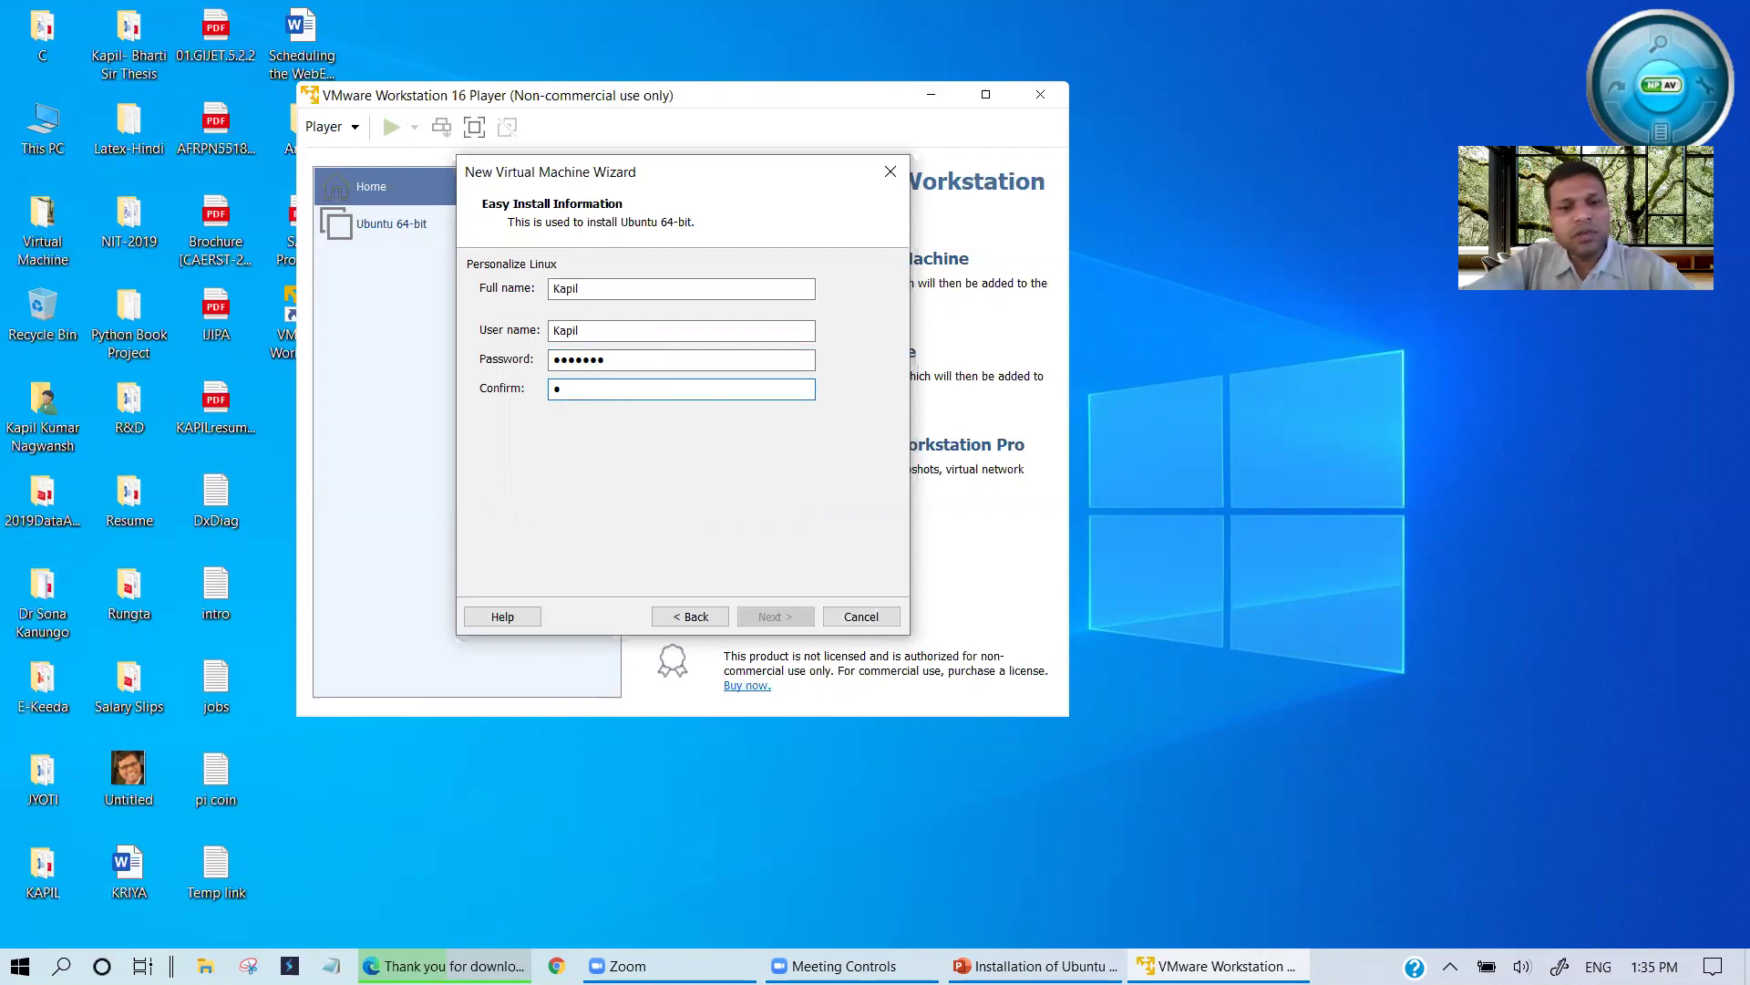
pyautogui.write('1')
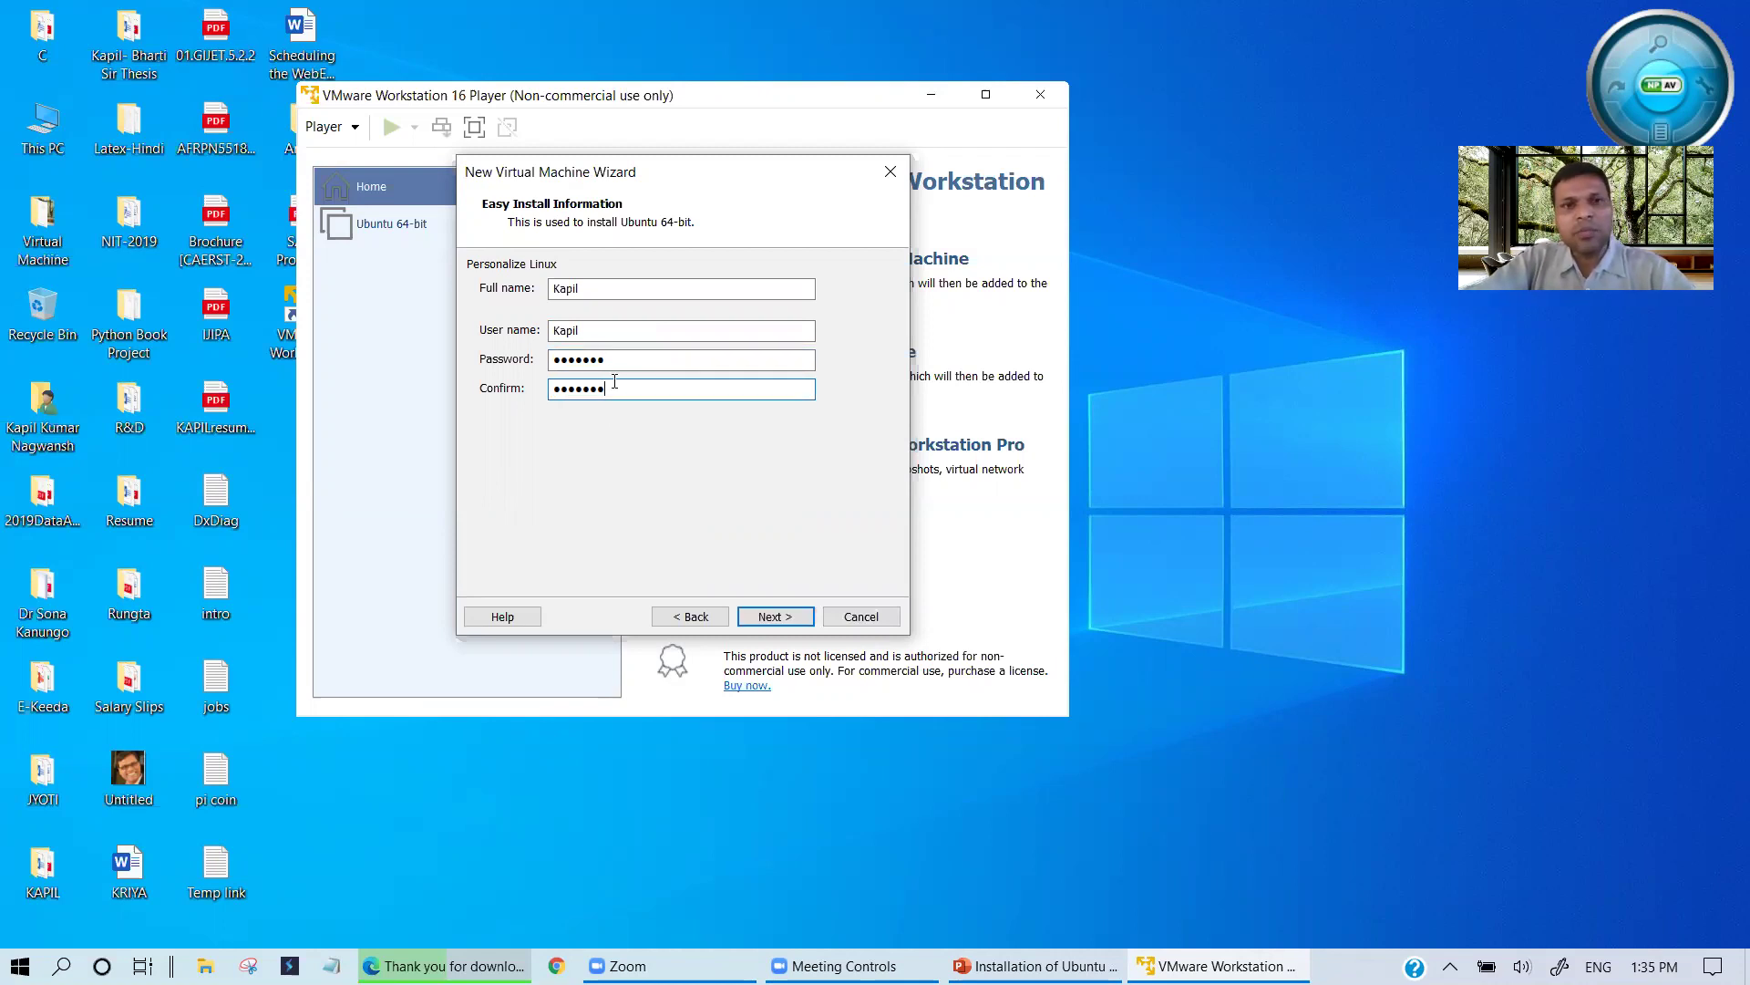
pyautogui.click(774, 617)
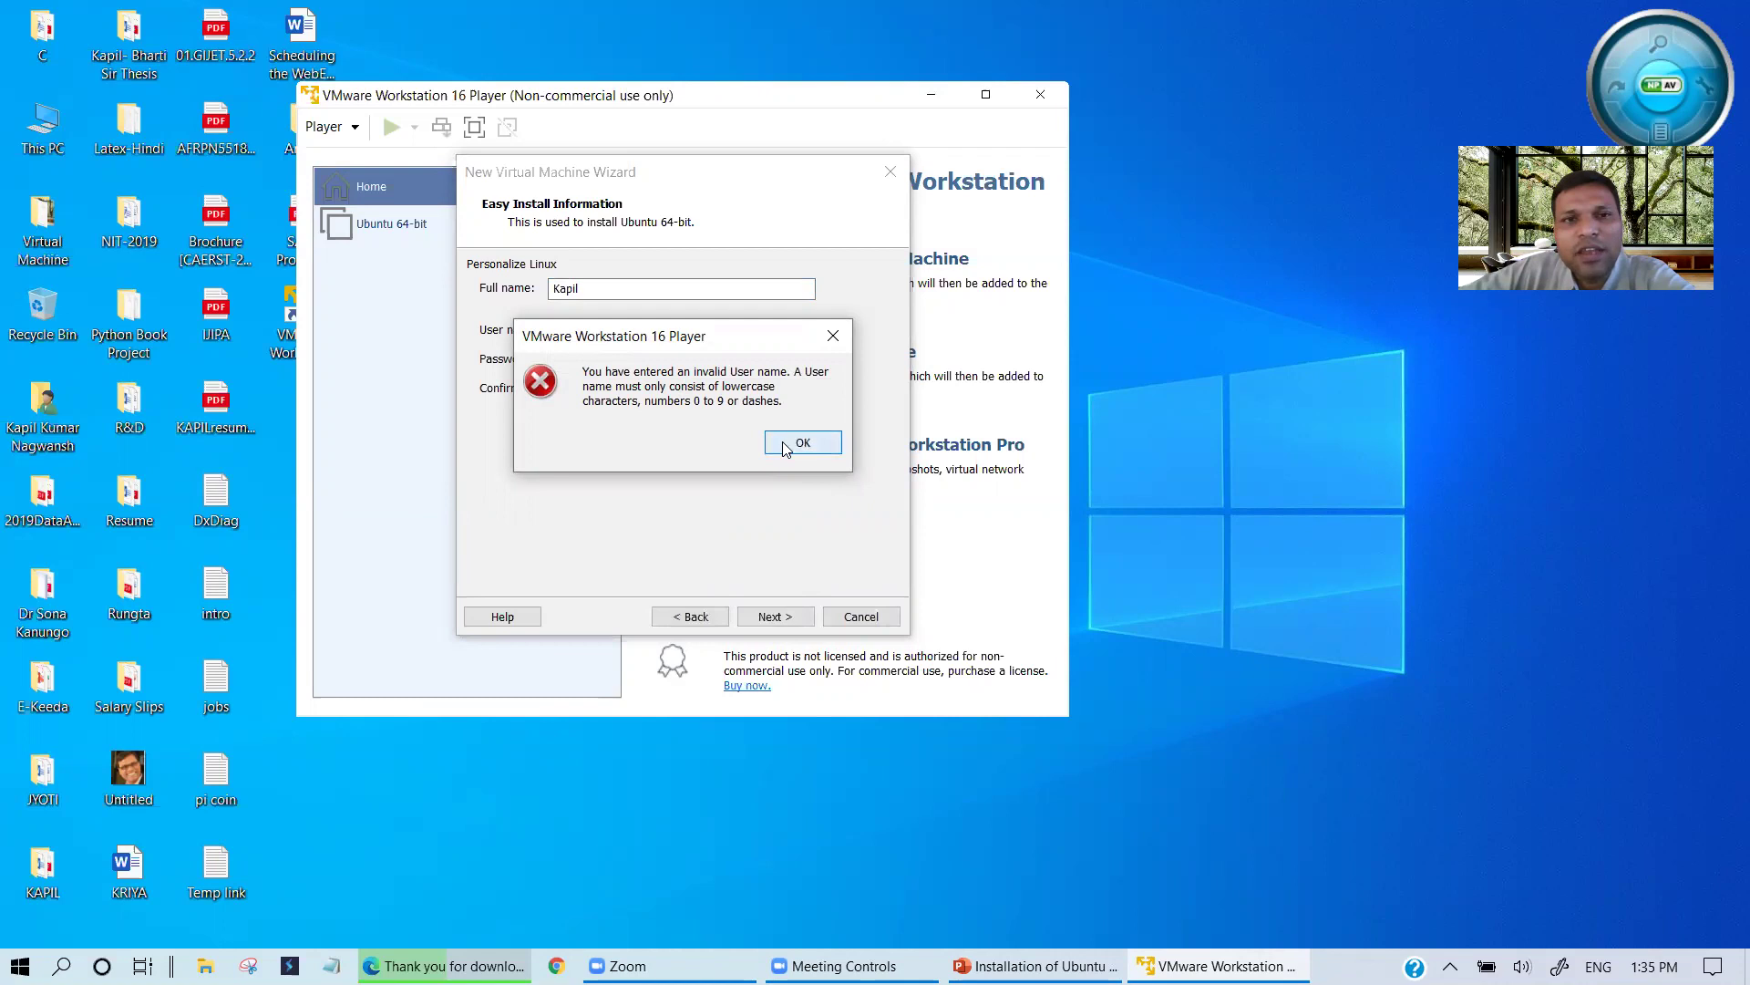
# - Clear the invalid user name errors and change the user name to lowercase kapil
pyautogui.click(802, 445)
pyautogui.click(597, 333)
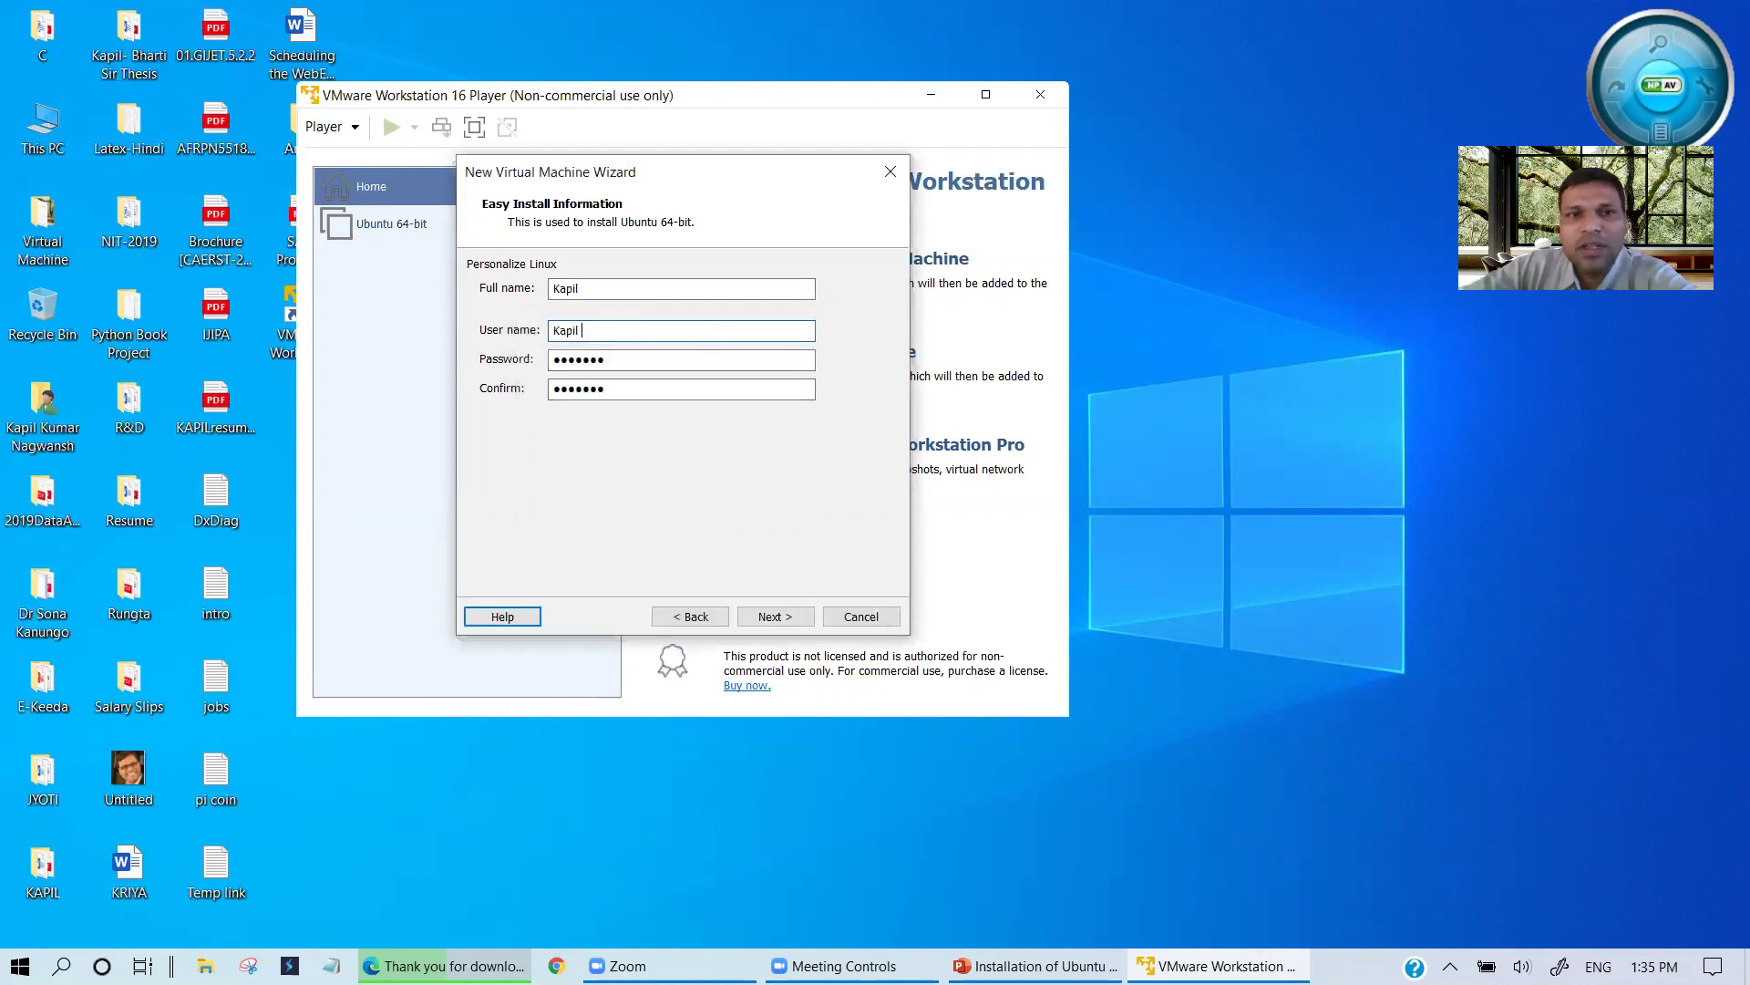
pyautogui.click(774, 616)
pyautogui.click(803, 444)
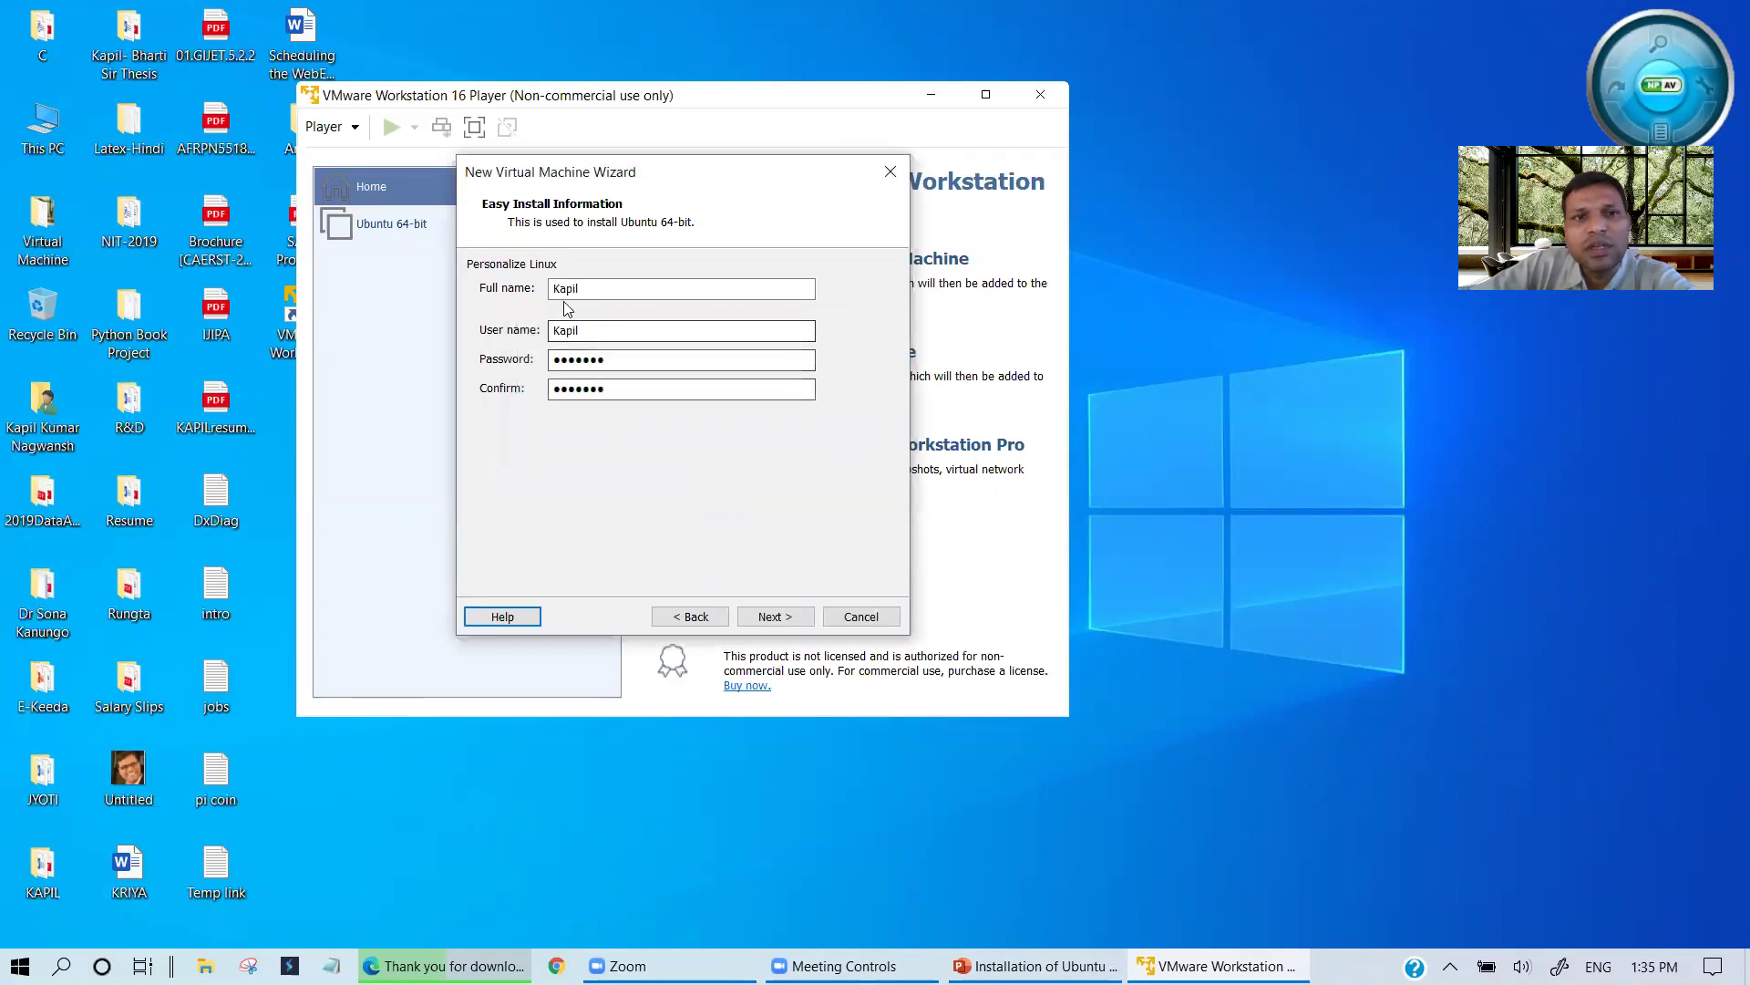
pyautogui.click(560, 288)
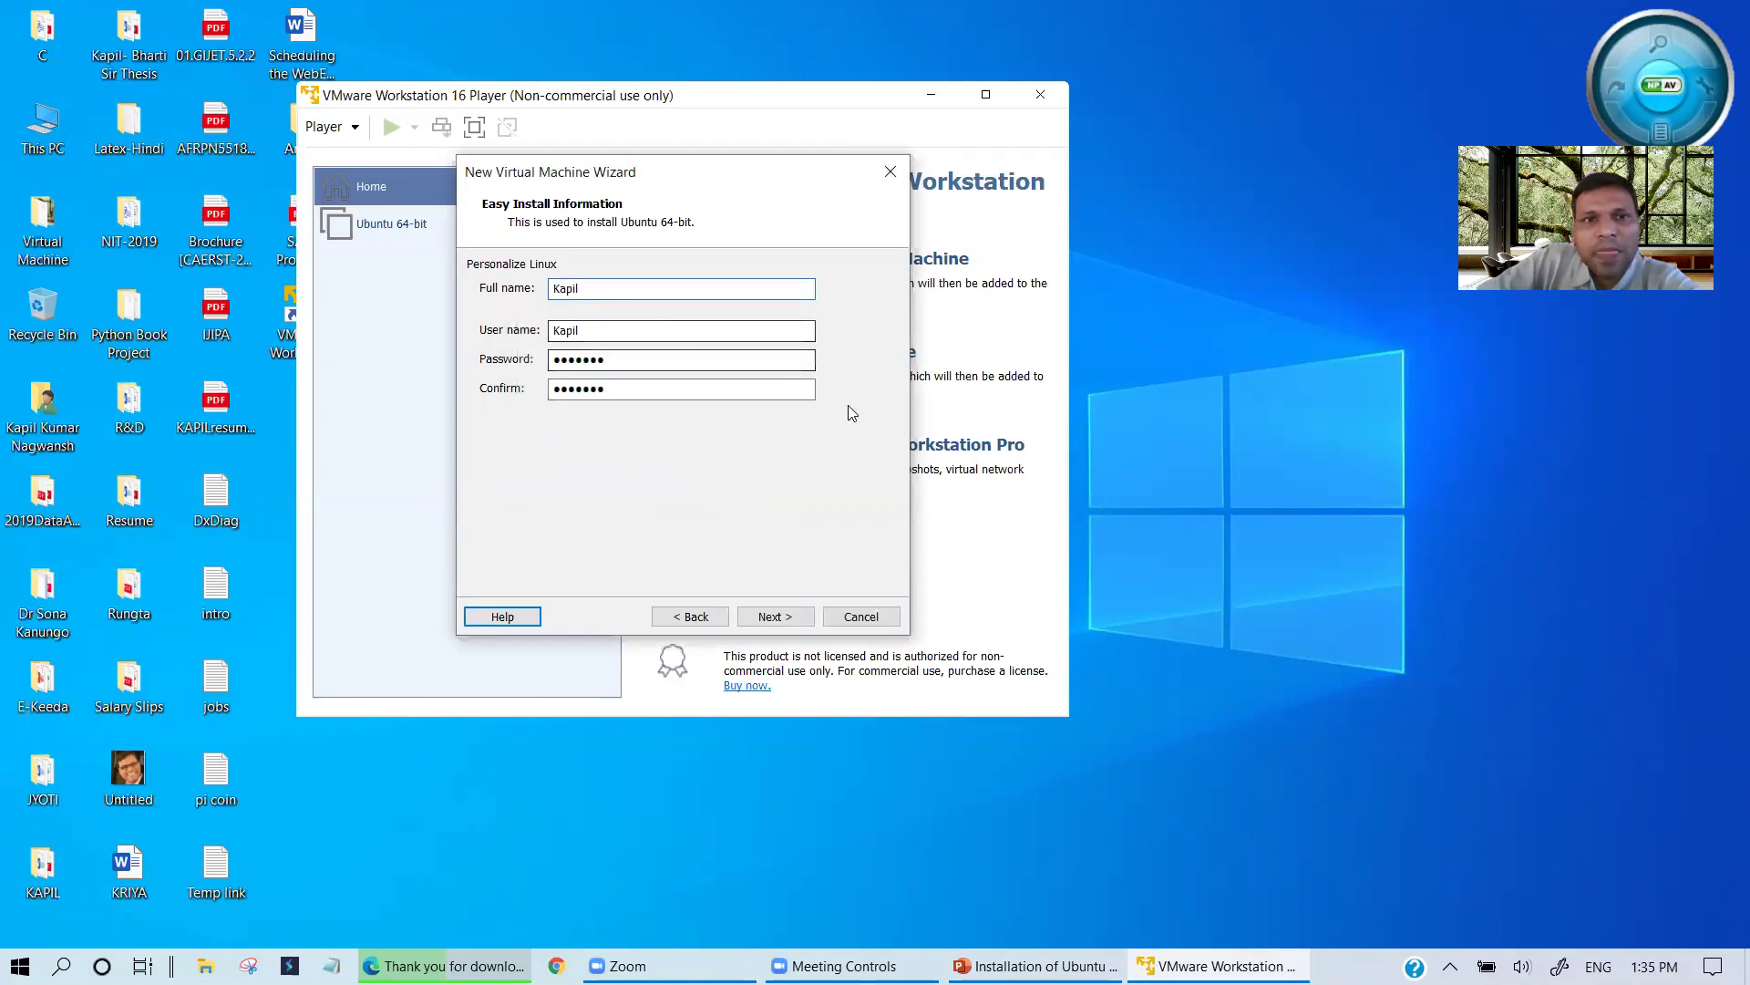
pyautogui.click(657, 290)
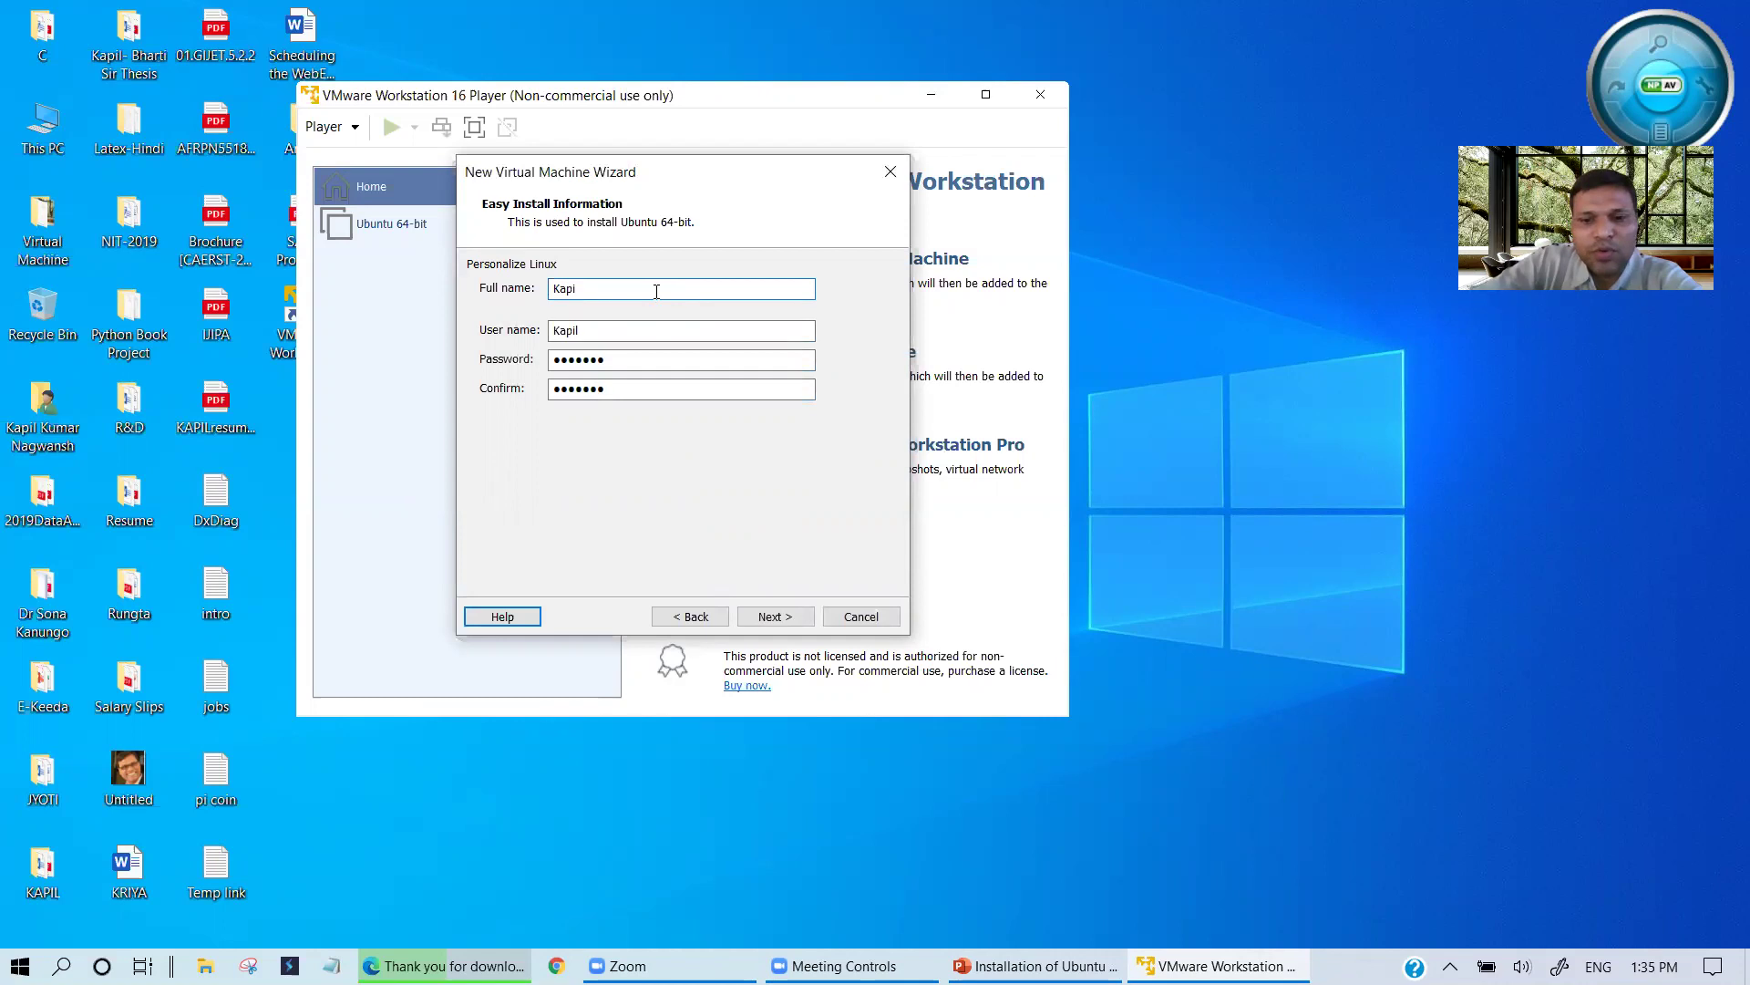
pyautogui.click(565, 331)
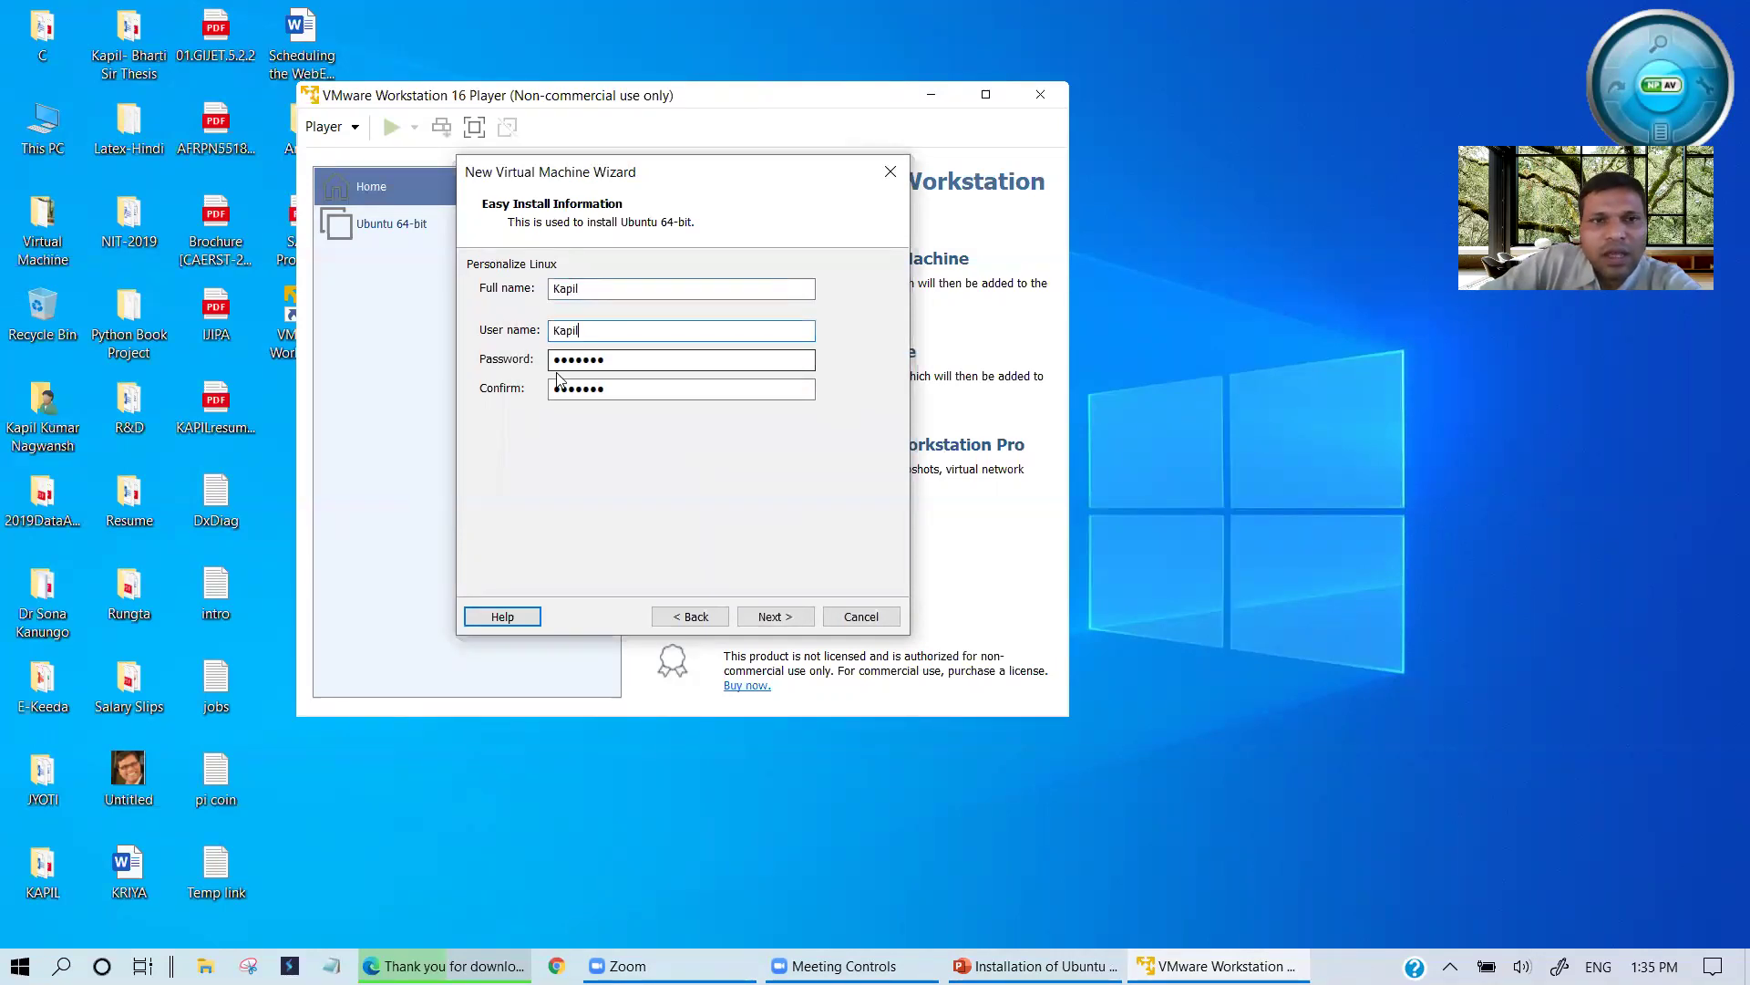
pyautogui.click(774, 616)
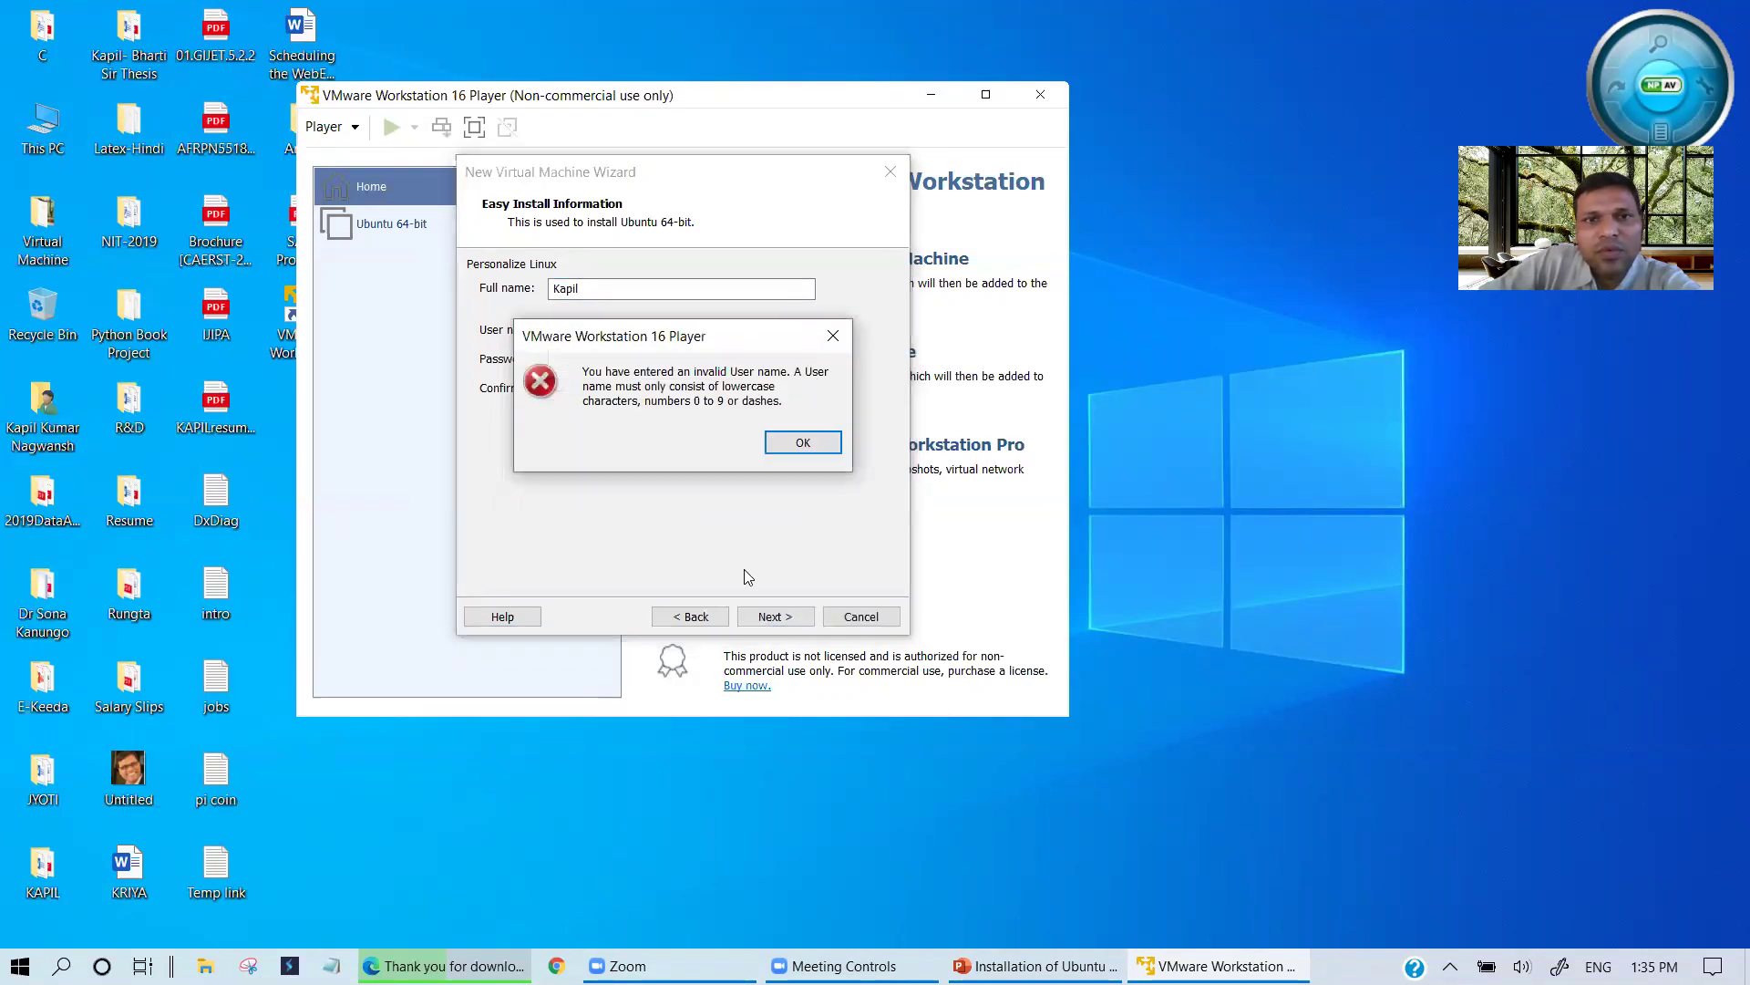
pyautogui.click(803, 443)
pyautogui.click(561, 331)
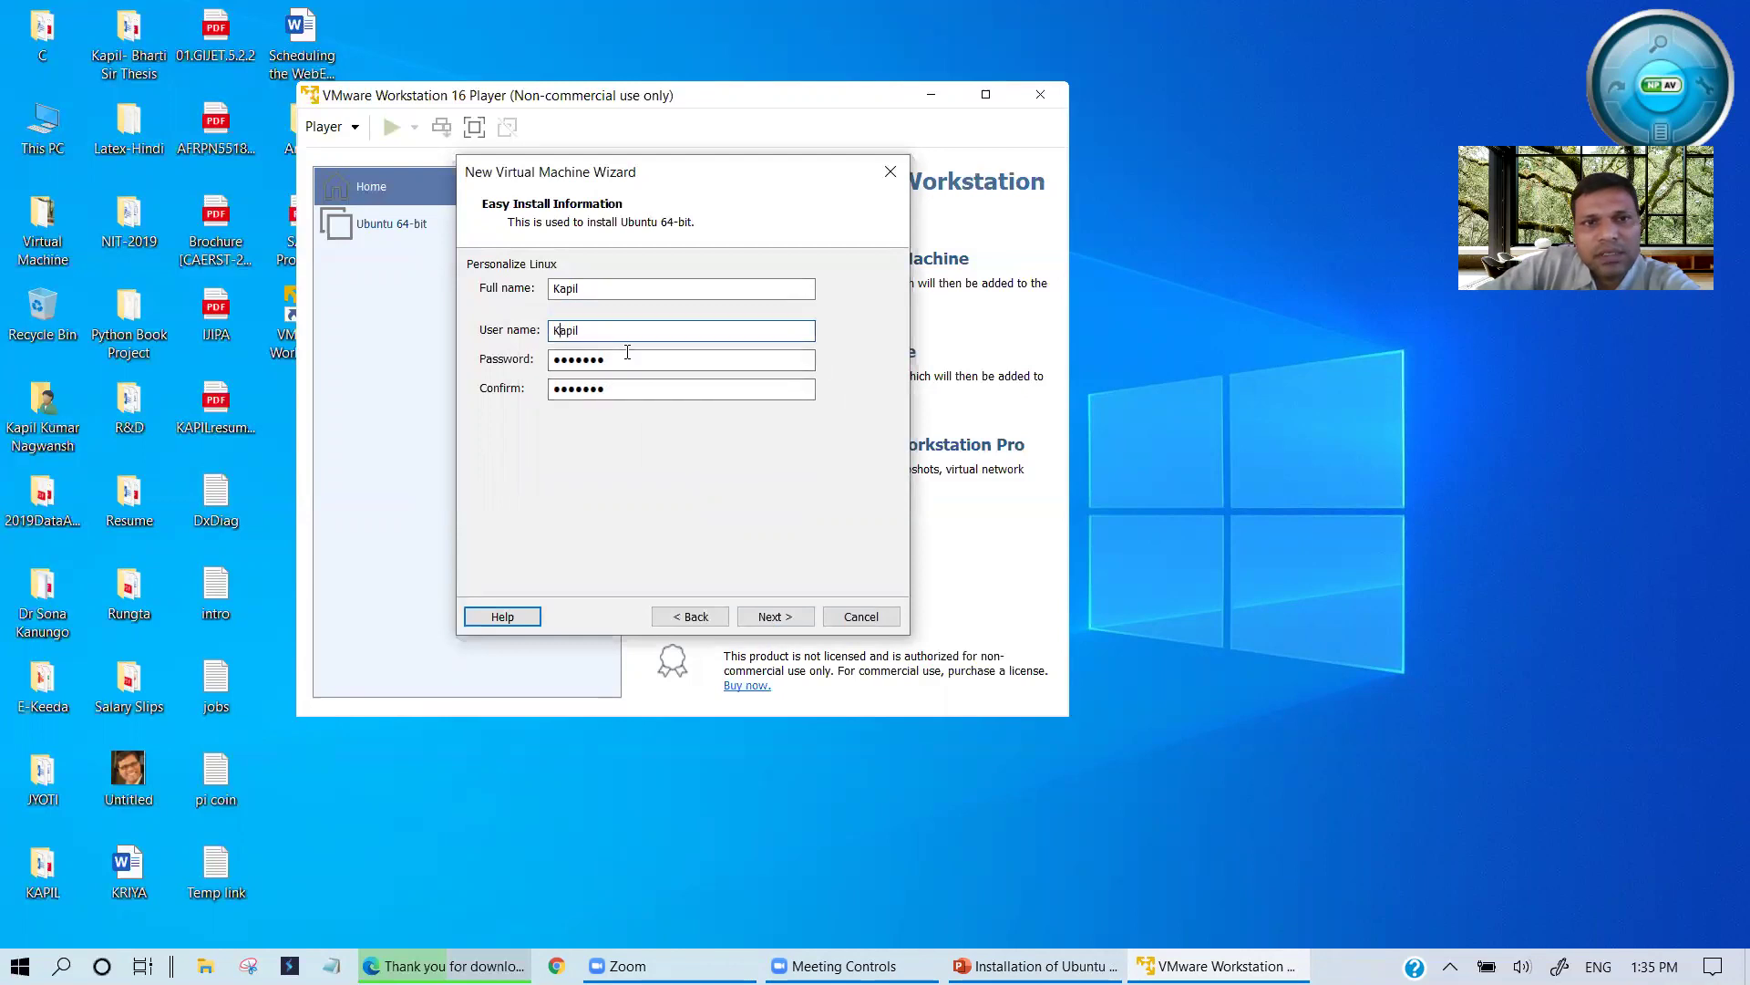
pyautogui.press('BackSpace')
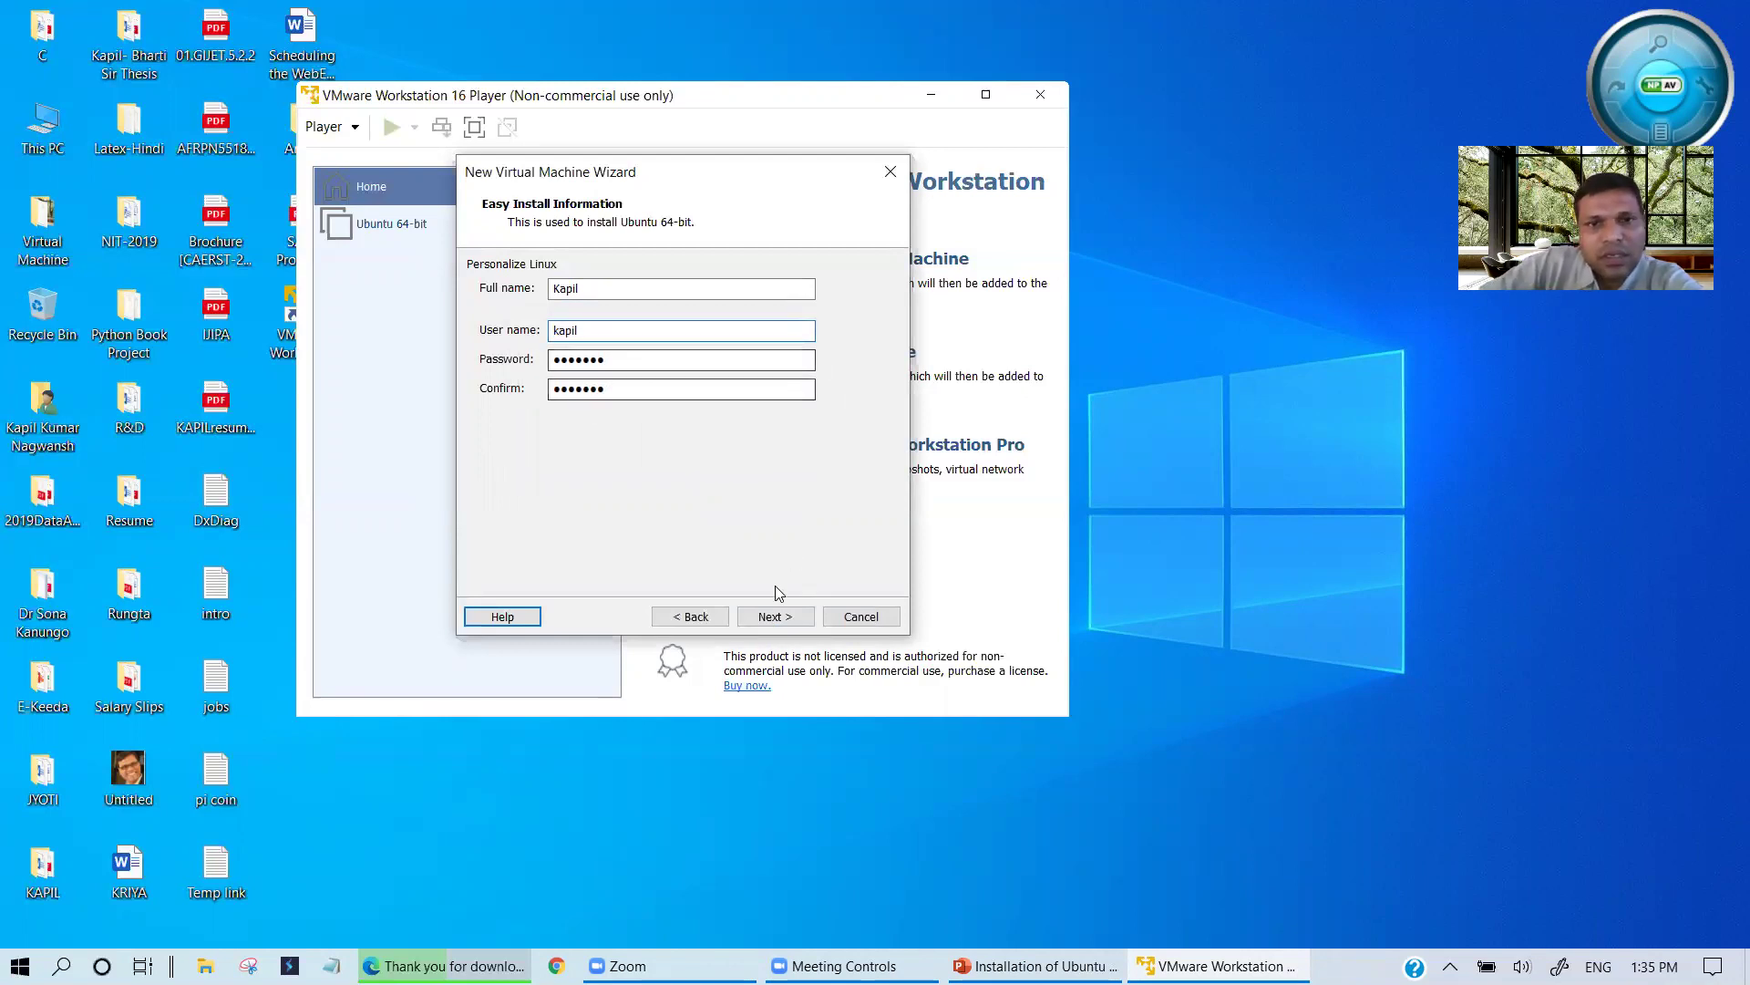
# - Review the virtual machine name, keeping it as Ubuntu 64-bit-20.04
pyautogui.click(775, 616)
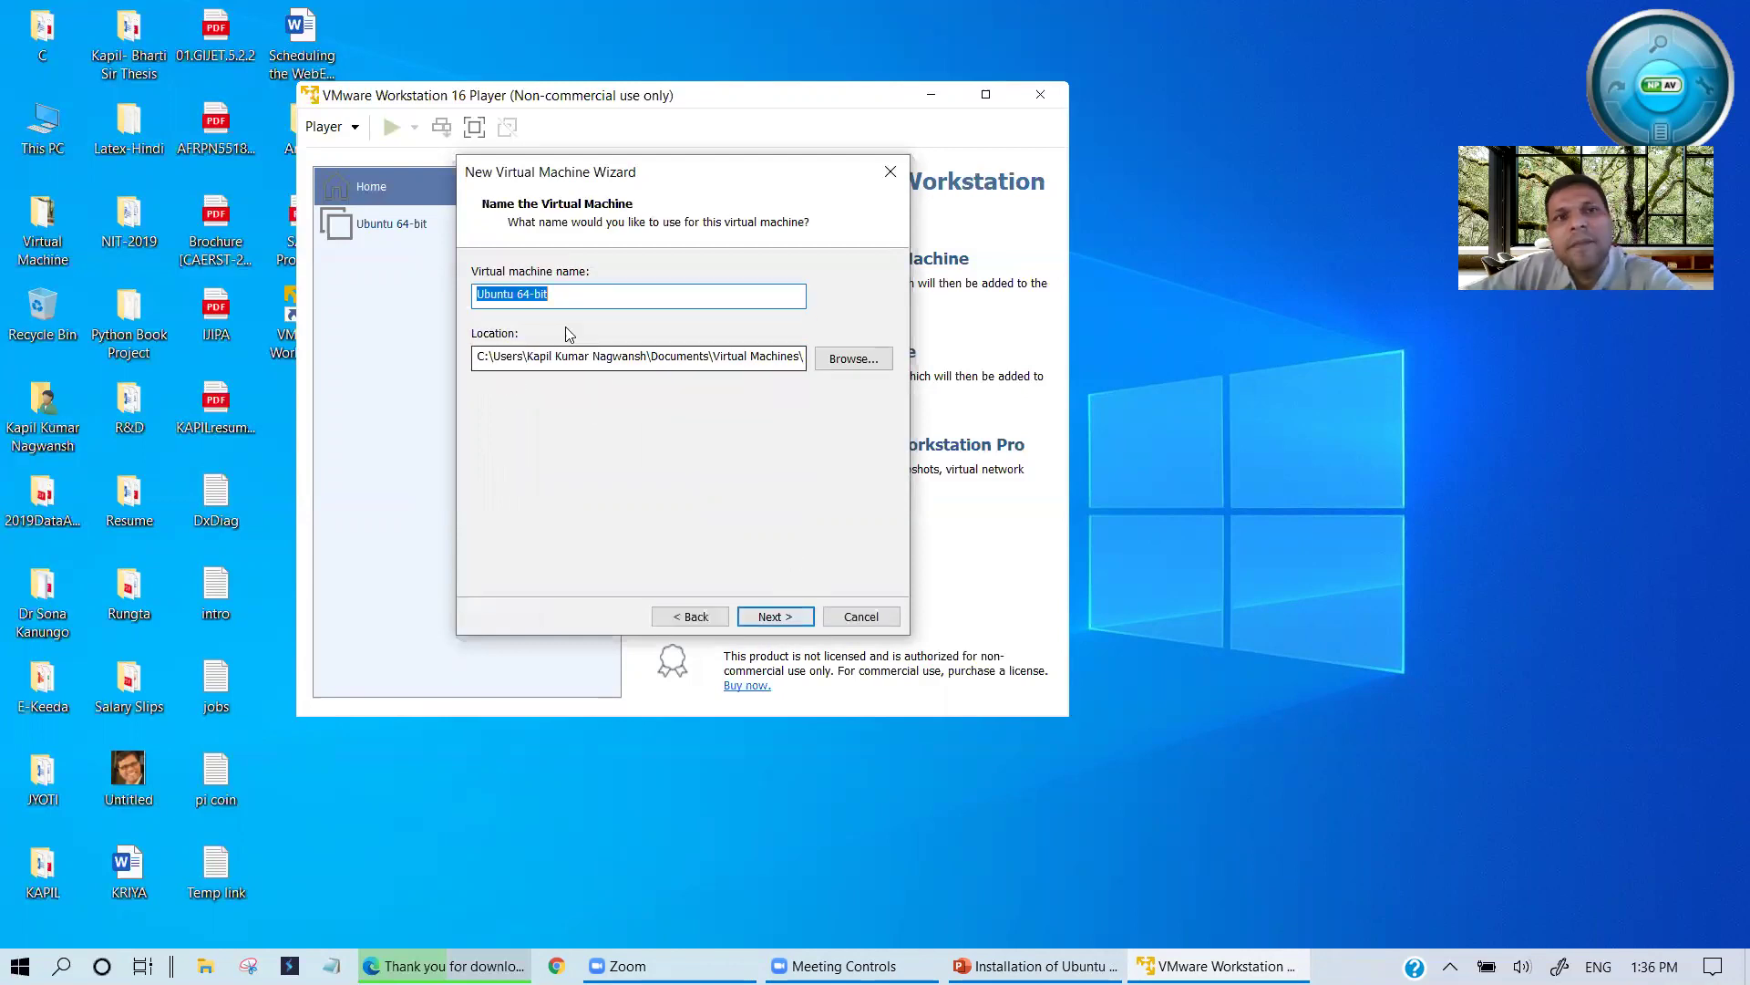
pyautogui.click(576, 295)
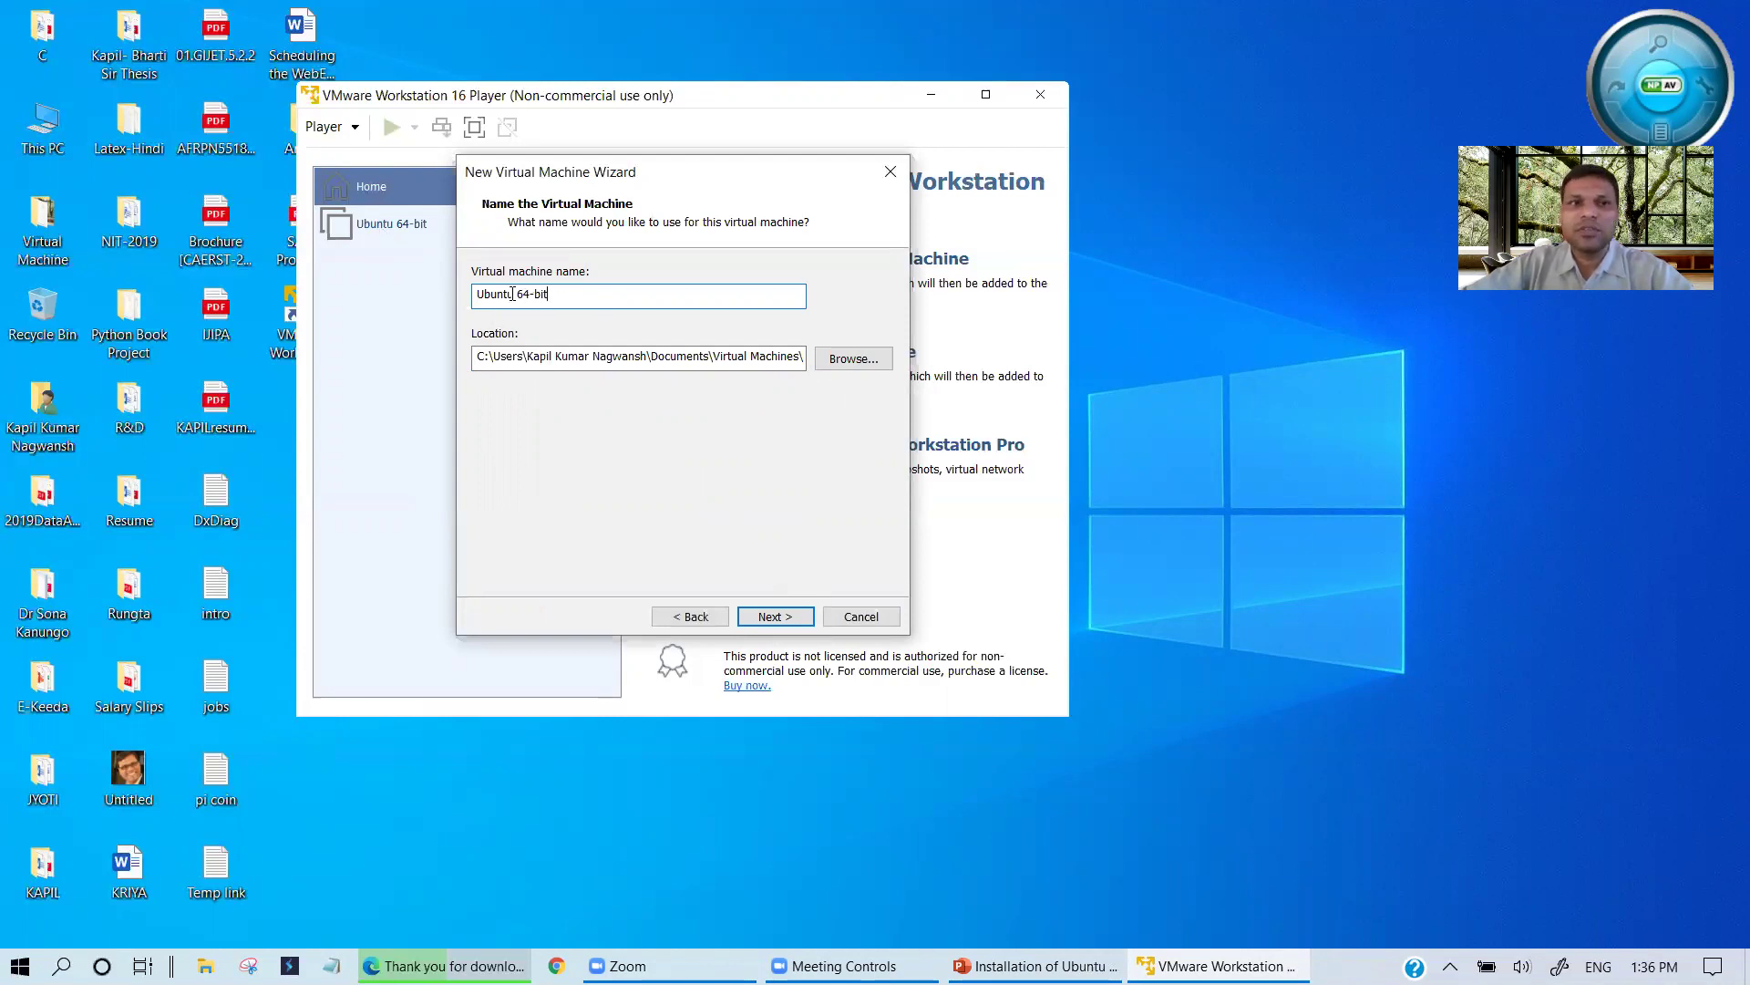
pyautogui.moveTo(518, 295); pyautogui.dragTo(599, 294)
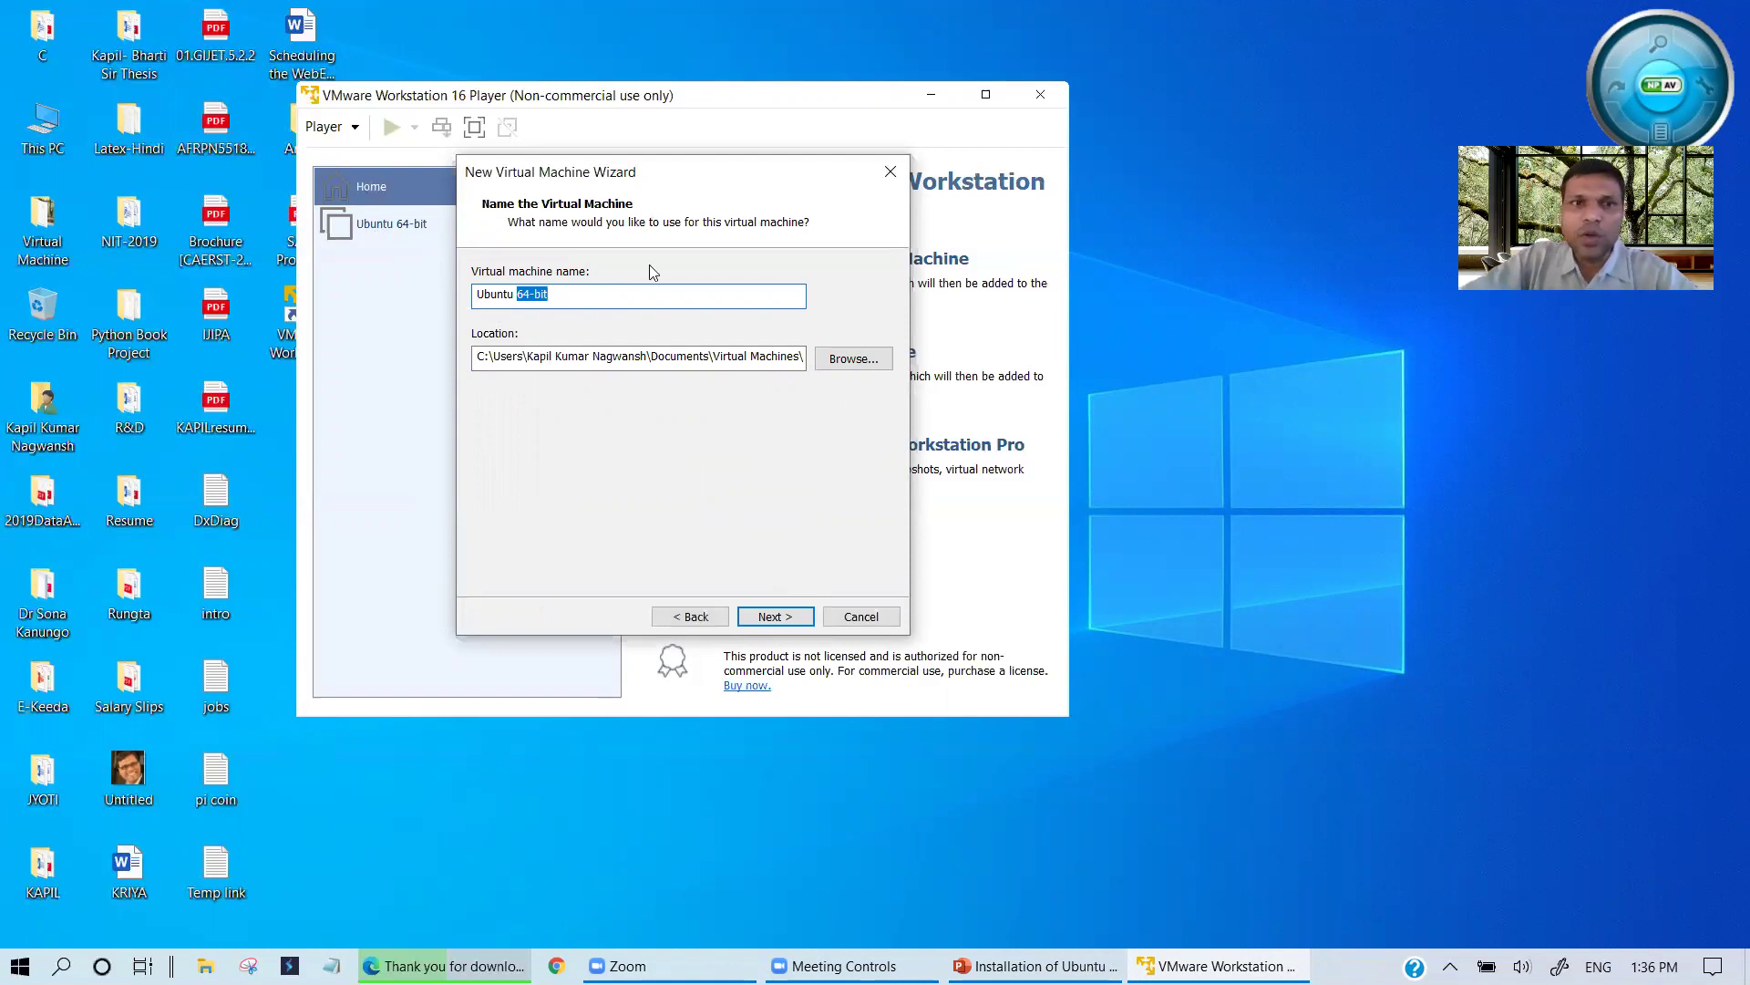
pyautogui.click(619, 295)
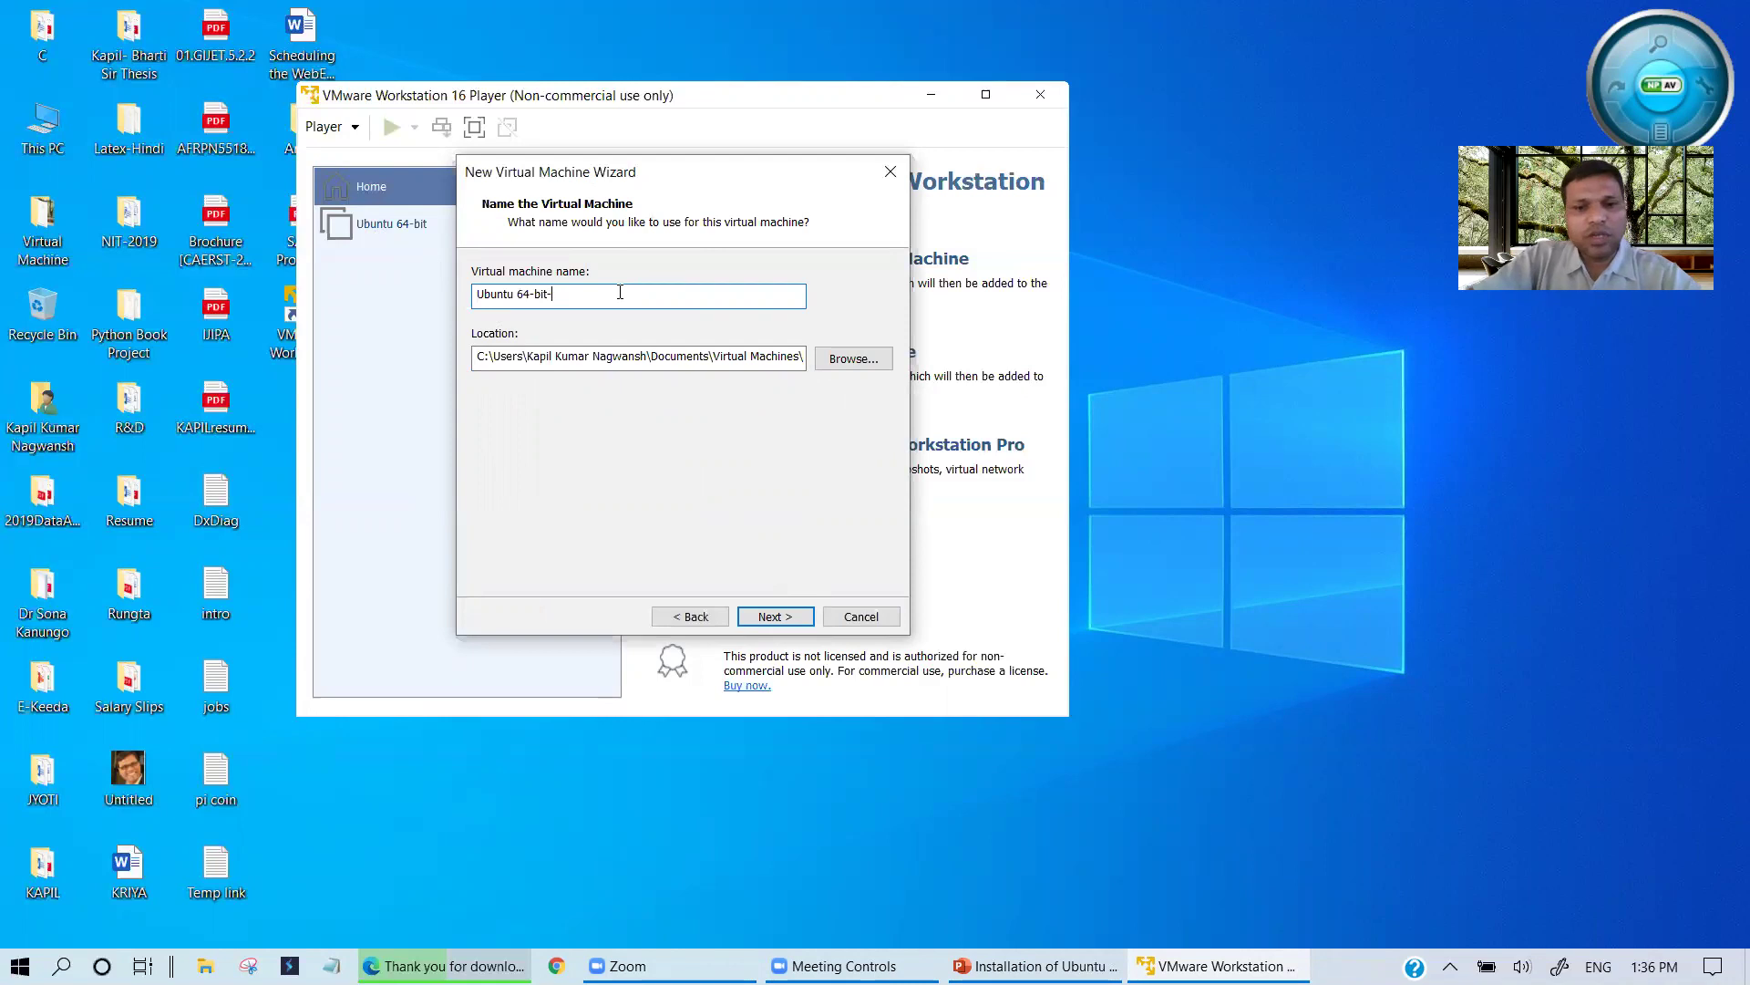
pyautogui.write('-20.0')
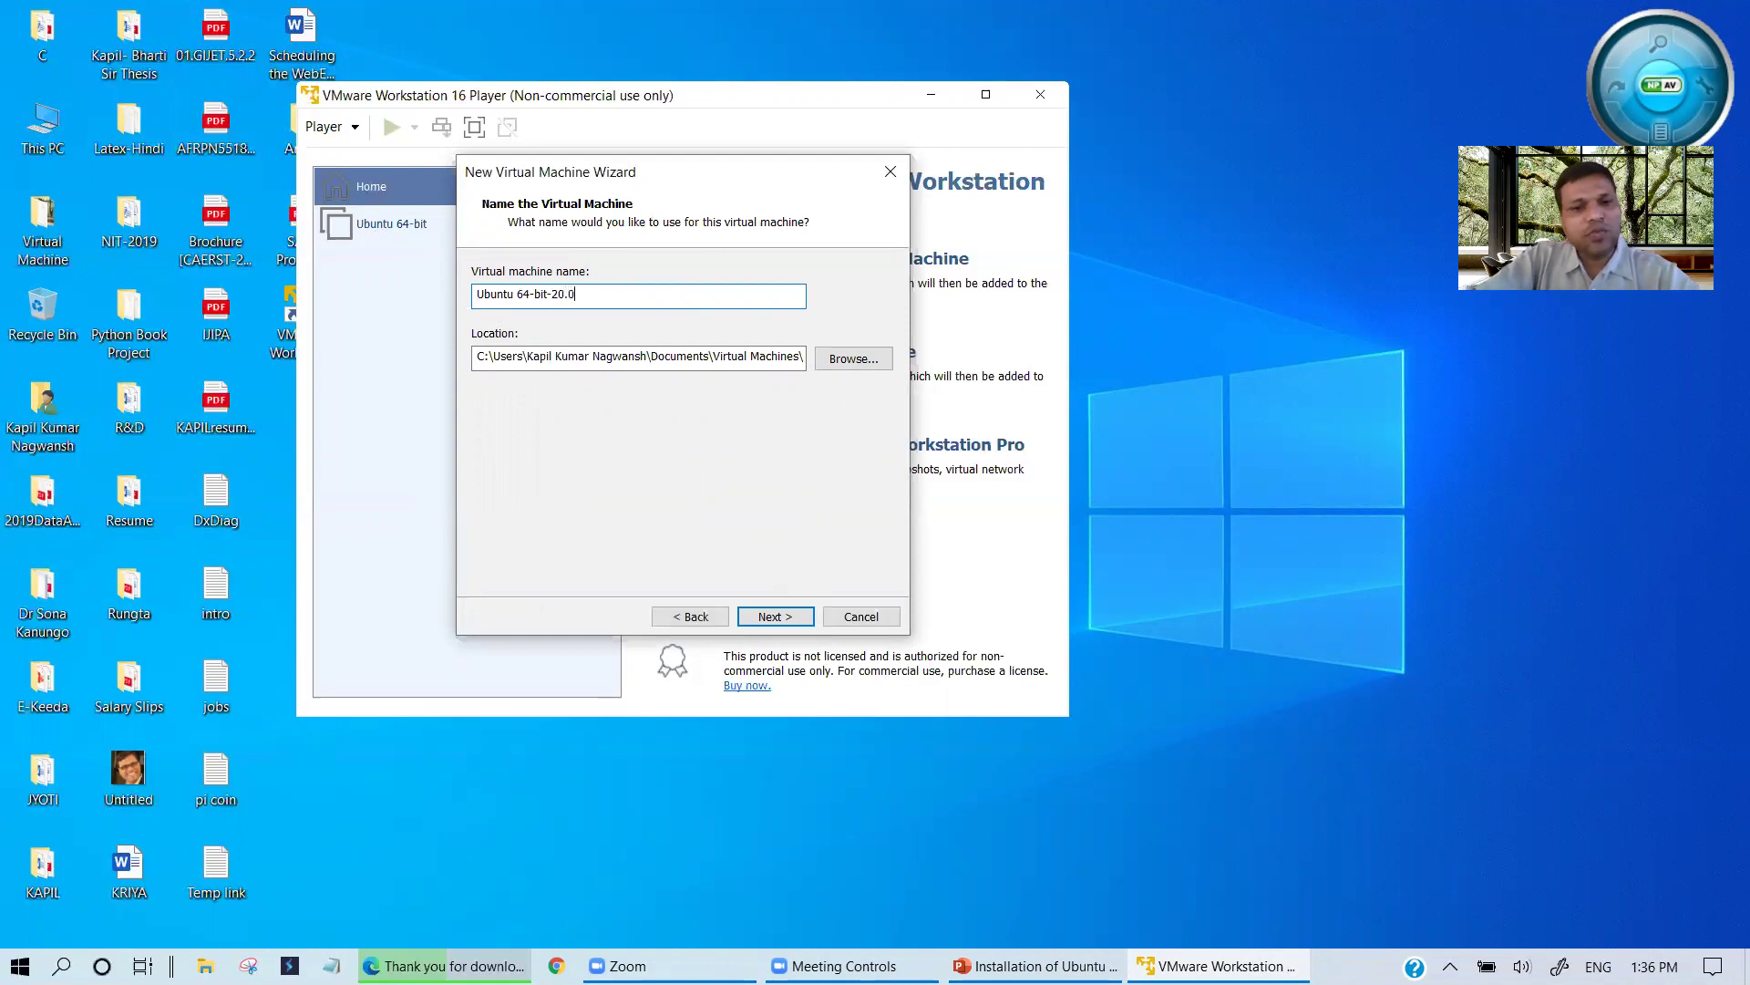
pyautogui.write('4')
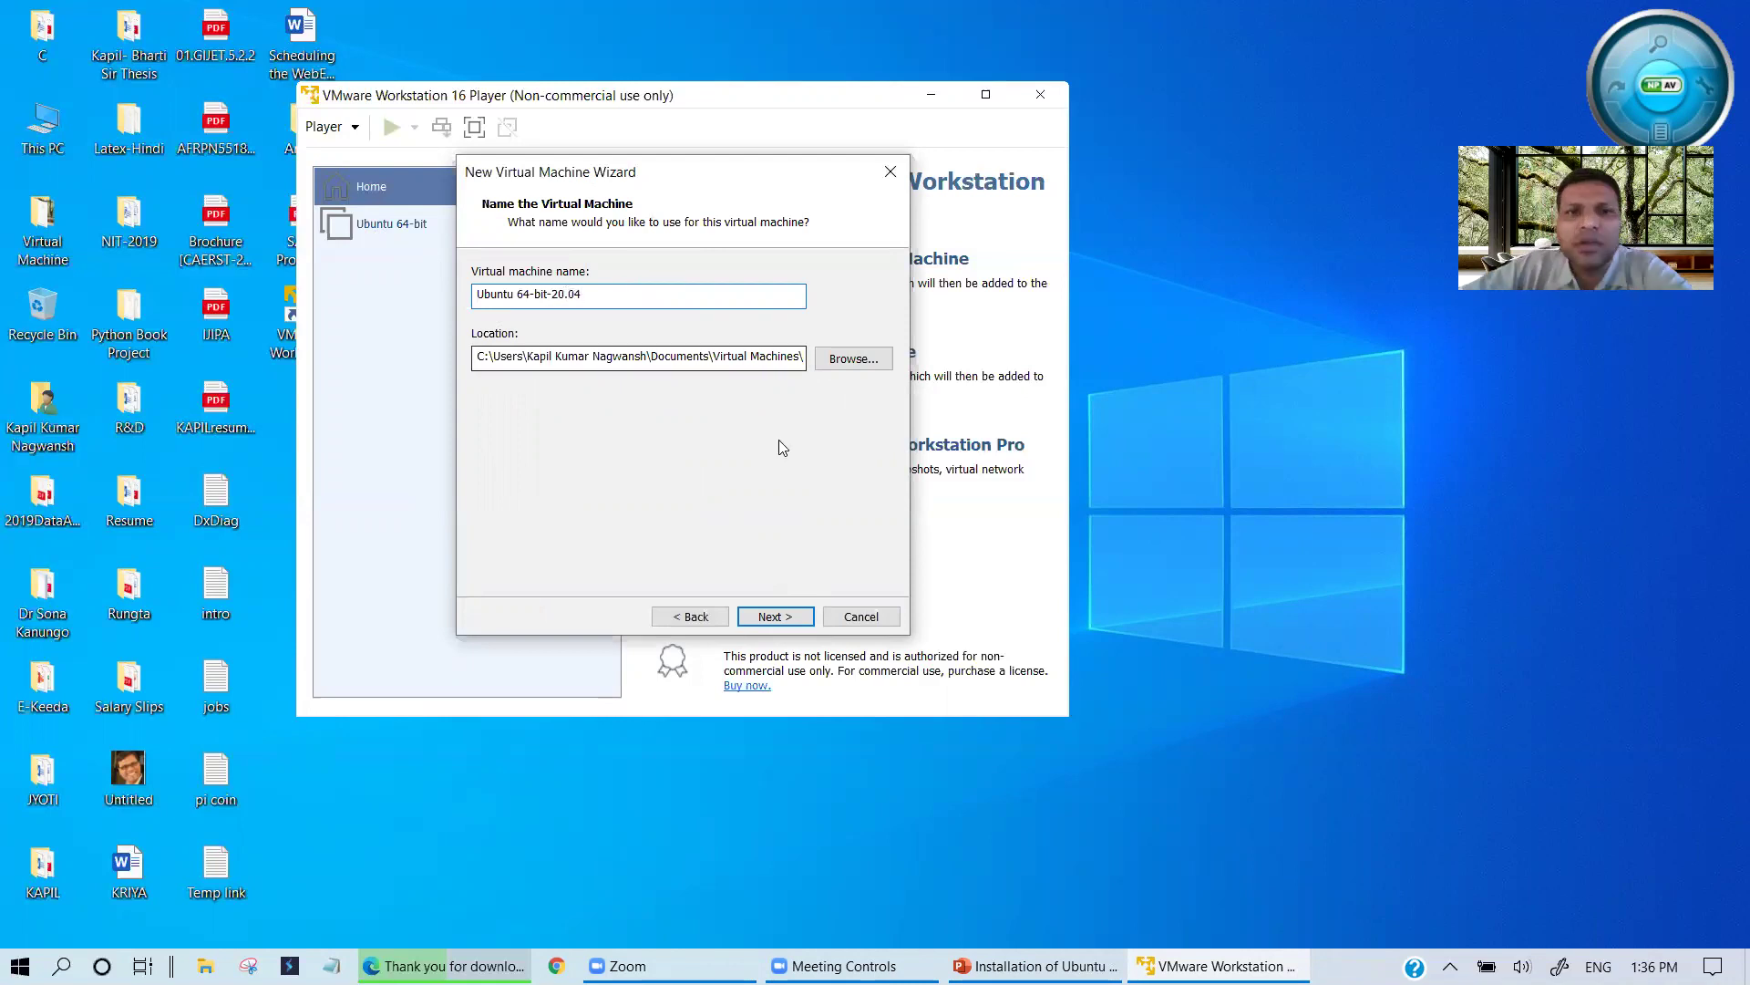
# - Set the VM's storage location to the Desktop's Virtual Machine folder
pyautogui.click(852, 358)
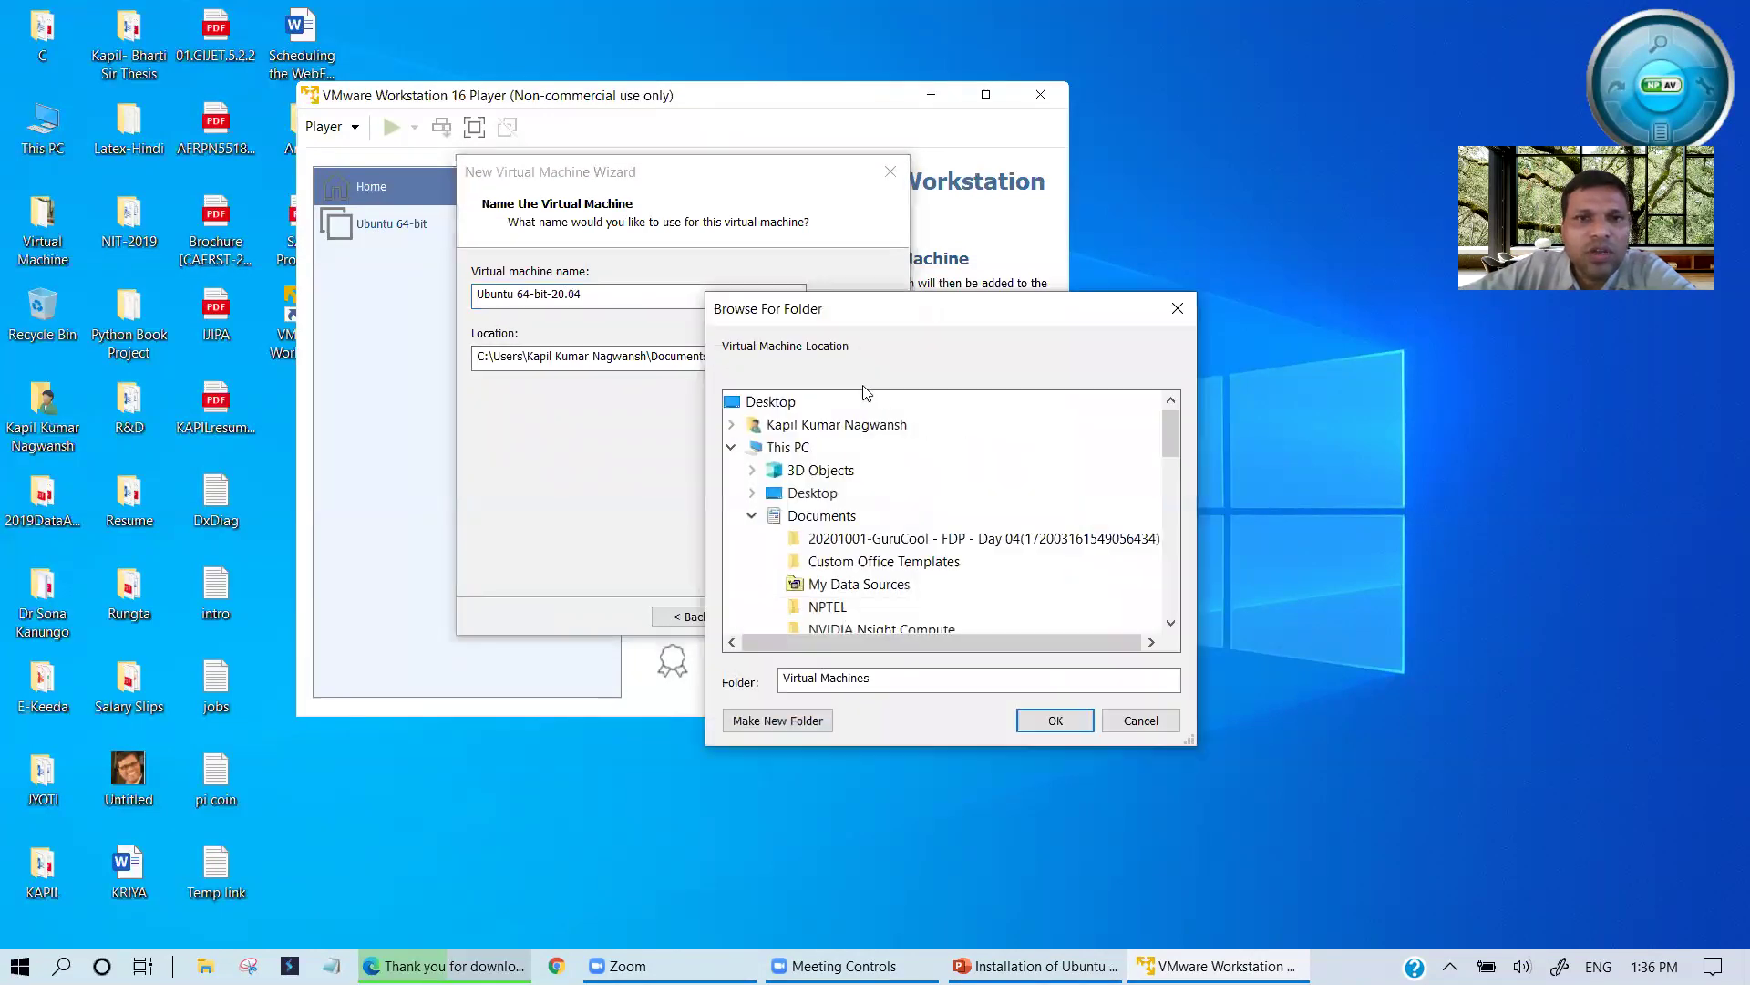
pyautogui.scroll(-5, 839, 520)
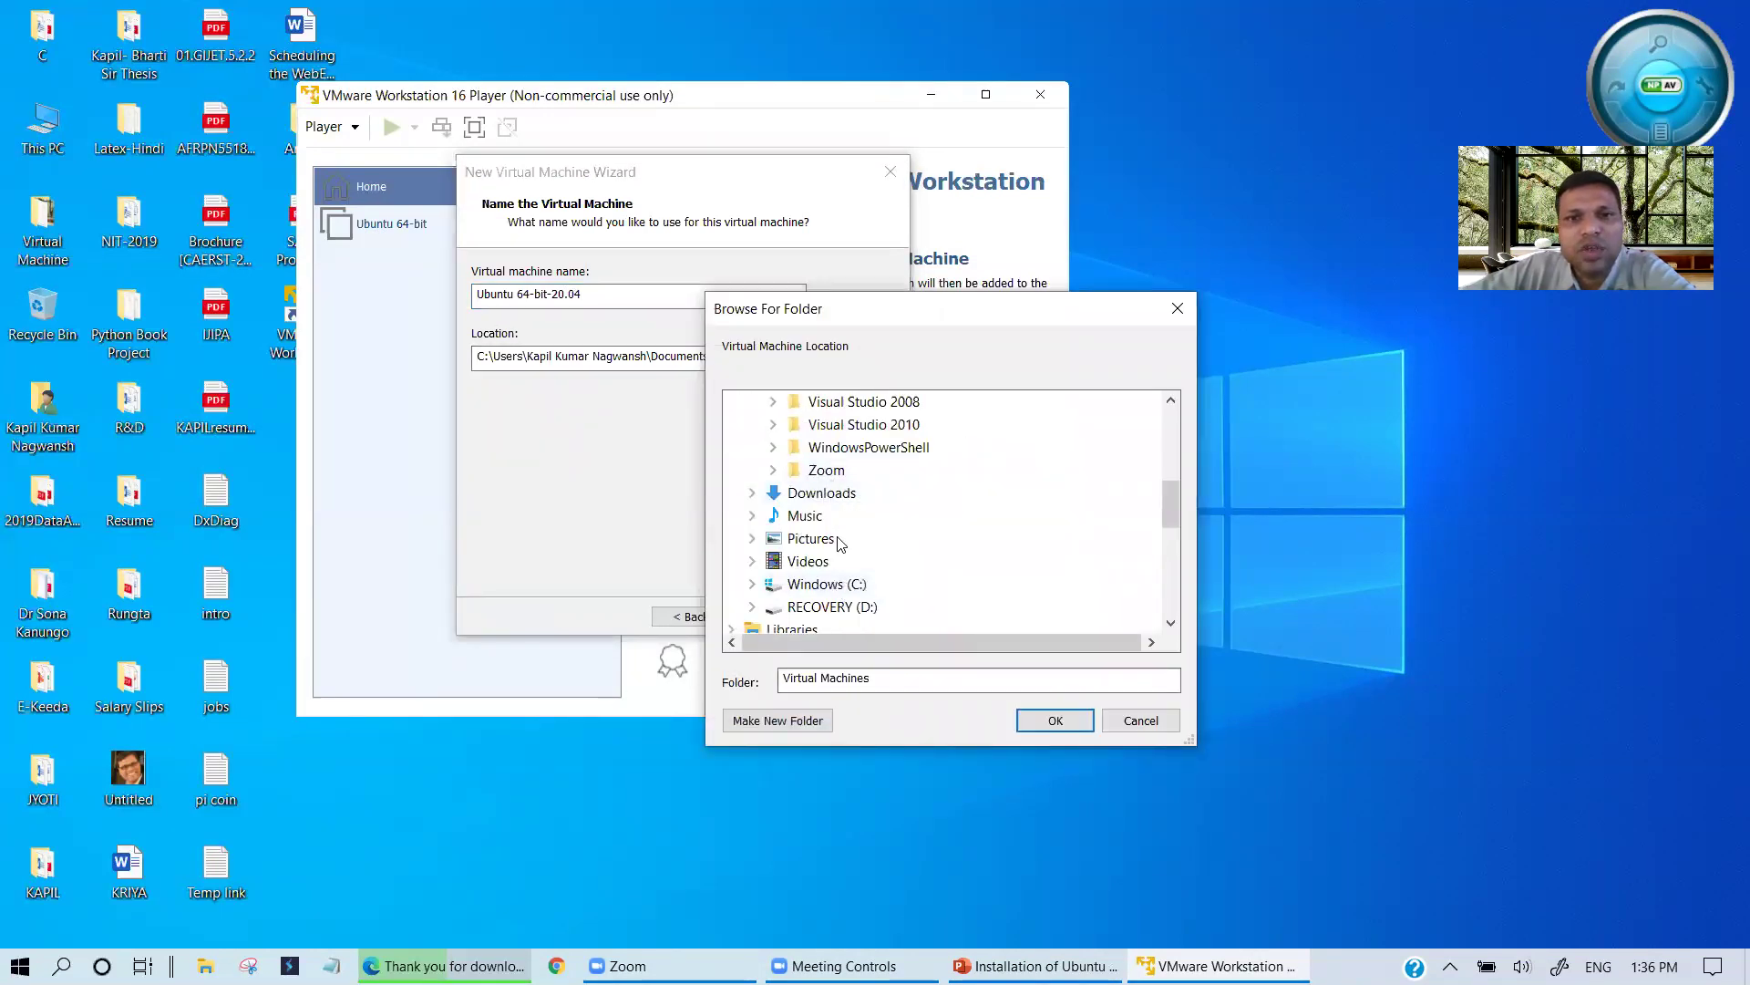
pyautogui.scroll(-3, 839, 542)
pyautogui.scroll(5, 838, 542)
pyautogui.scroll(5, 821, 520)
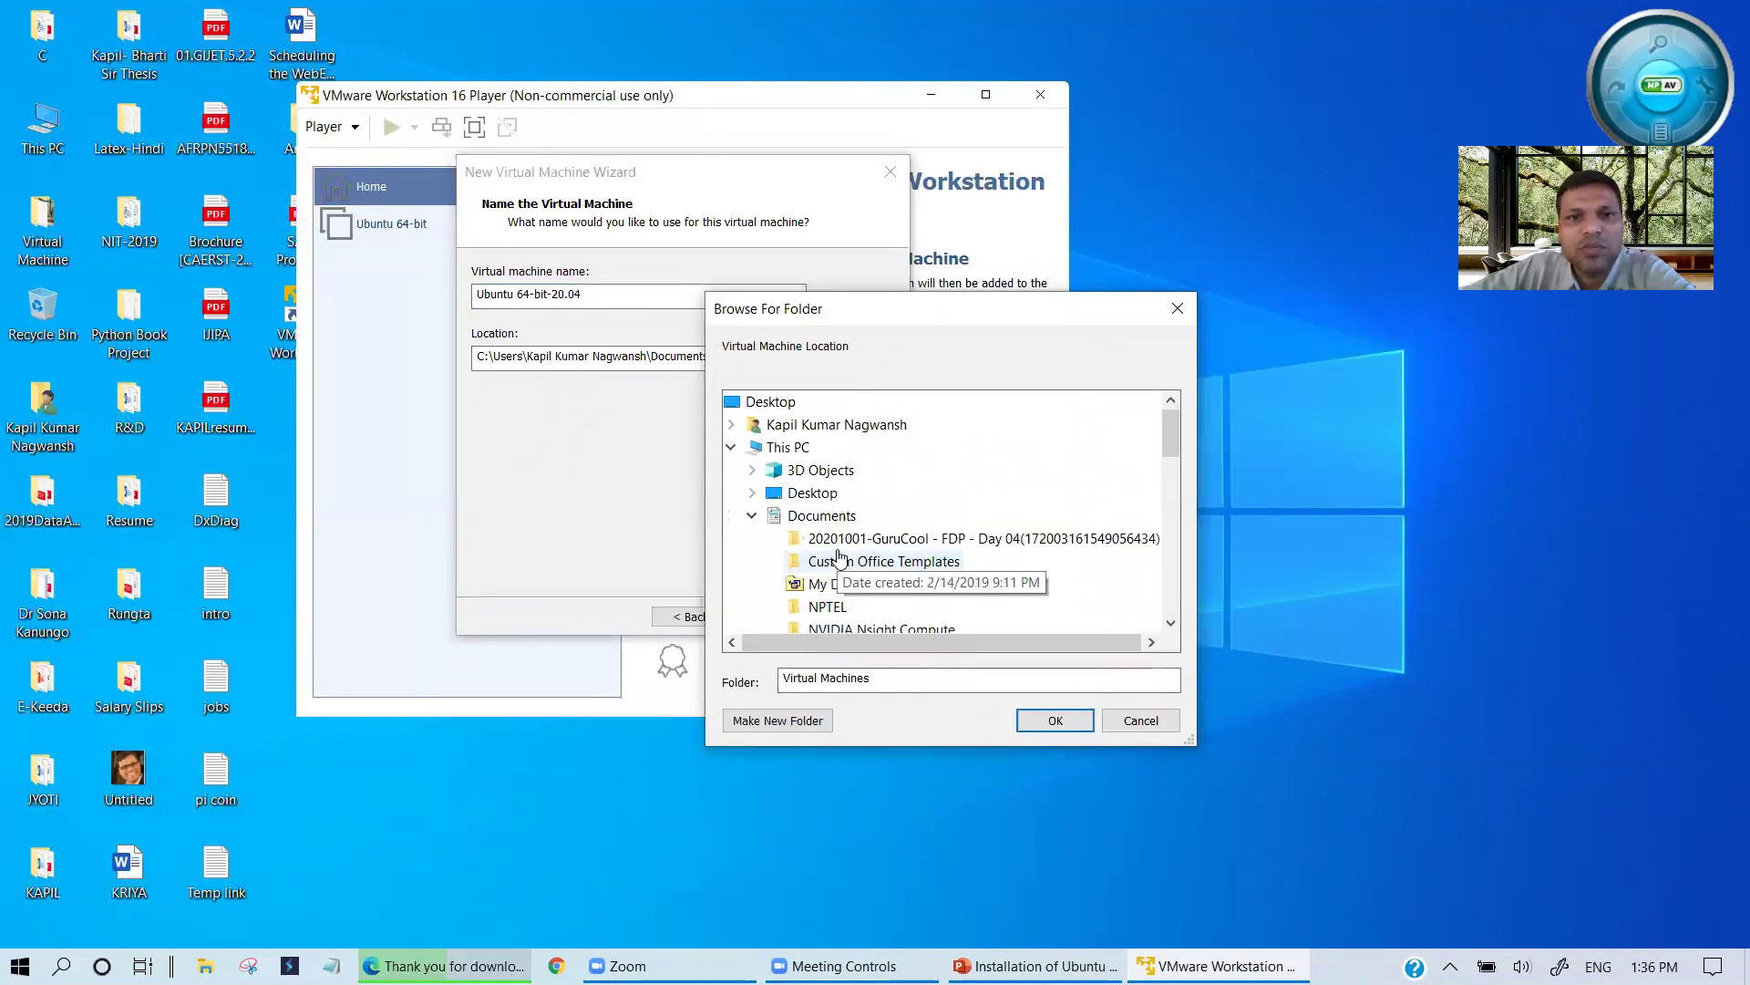
pyautogui.doubleClick(816, 493)
pyautogui.scroll(-3, 848, 534)
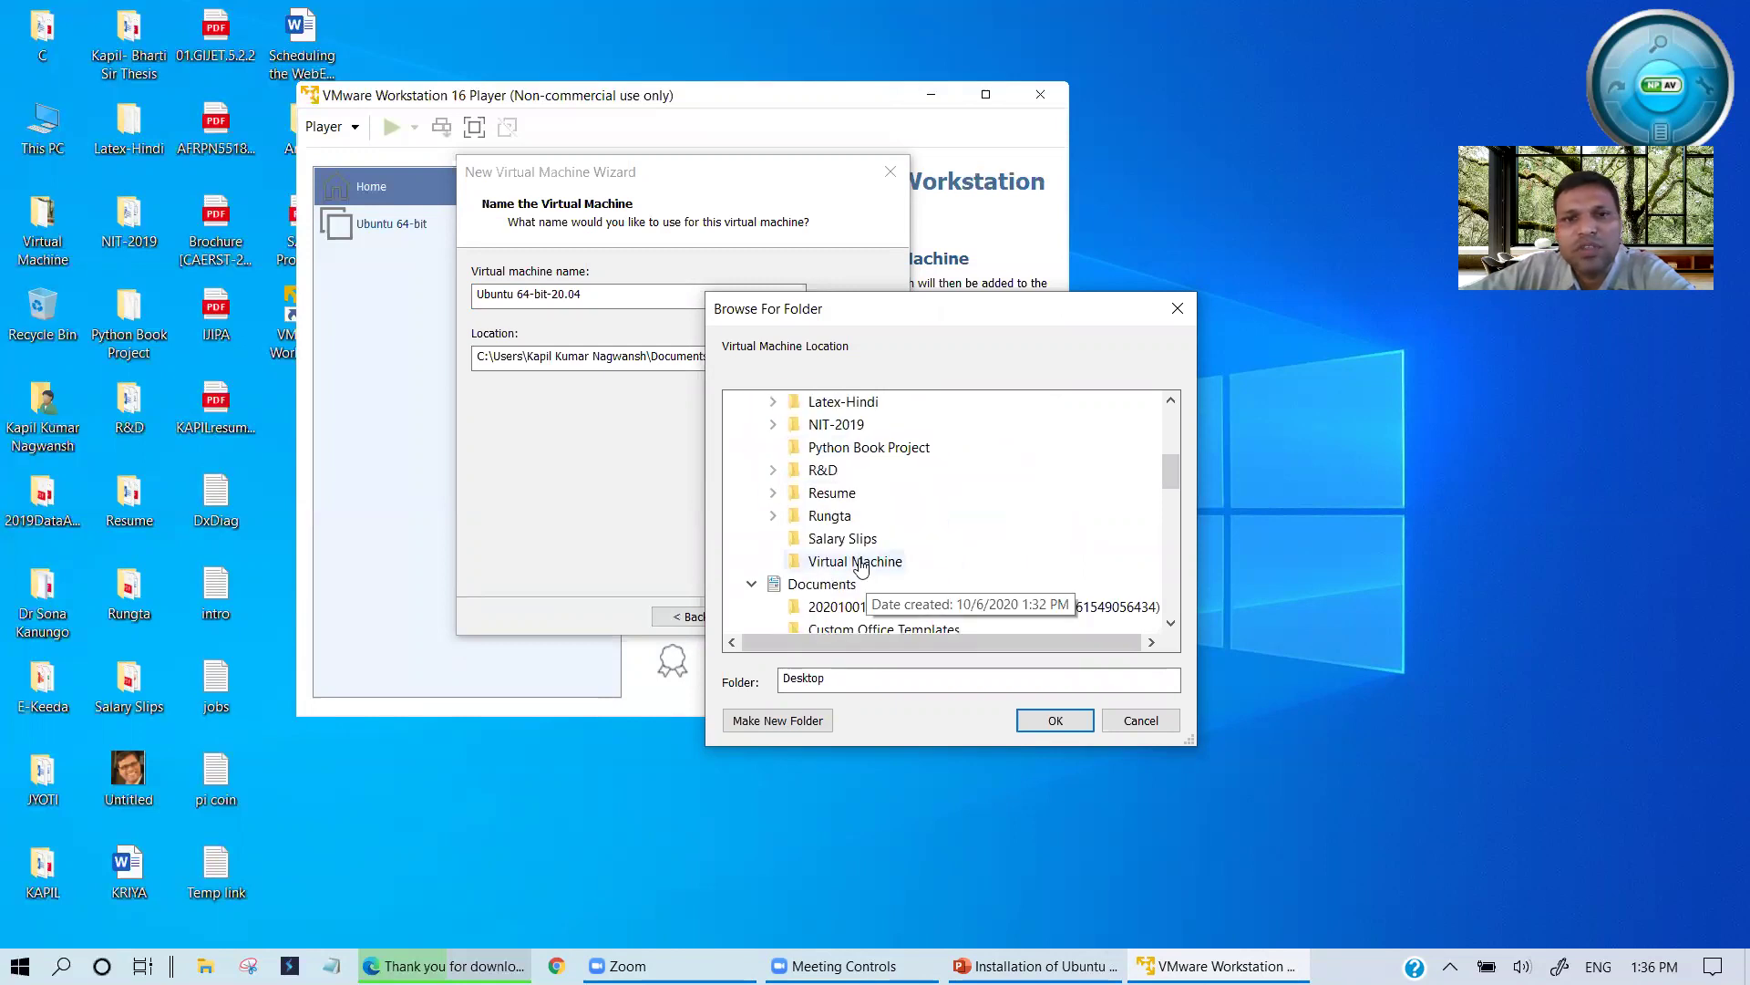
pyautogui.click(857, 562)
pyautogui.click(1056, 721)
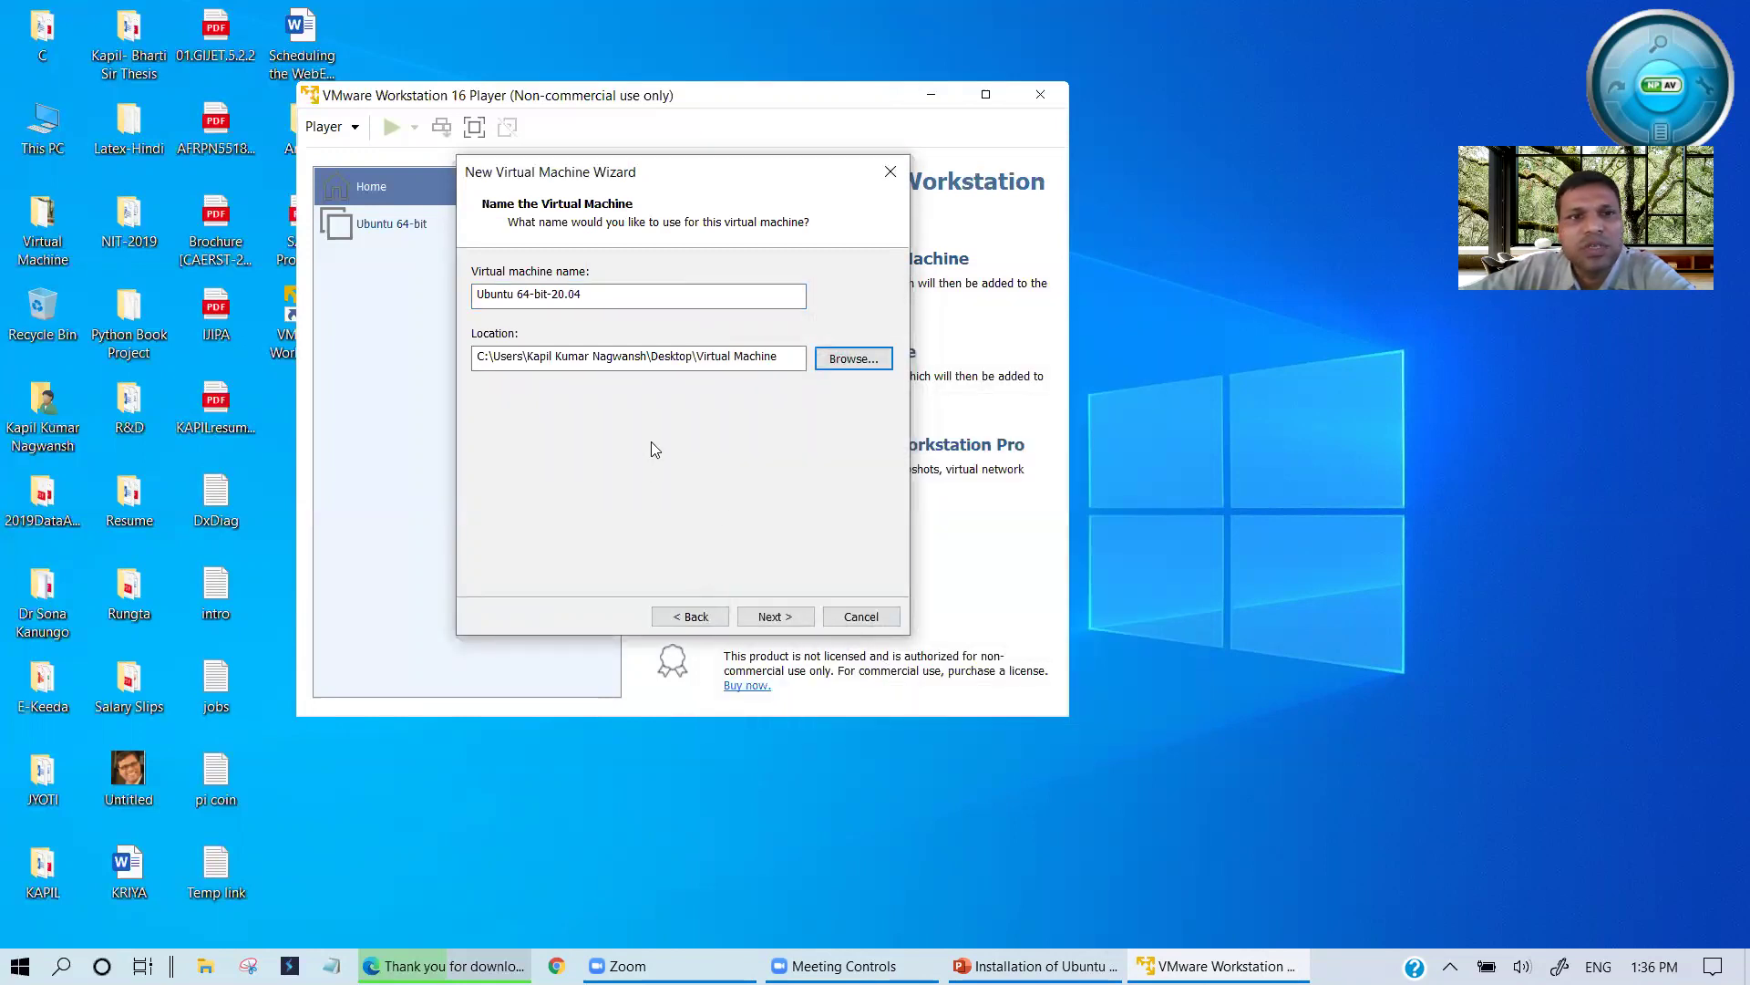
pyautogui.click(774, 616)
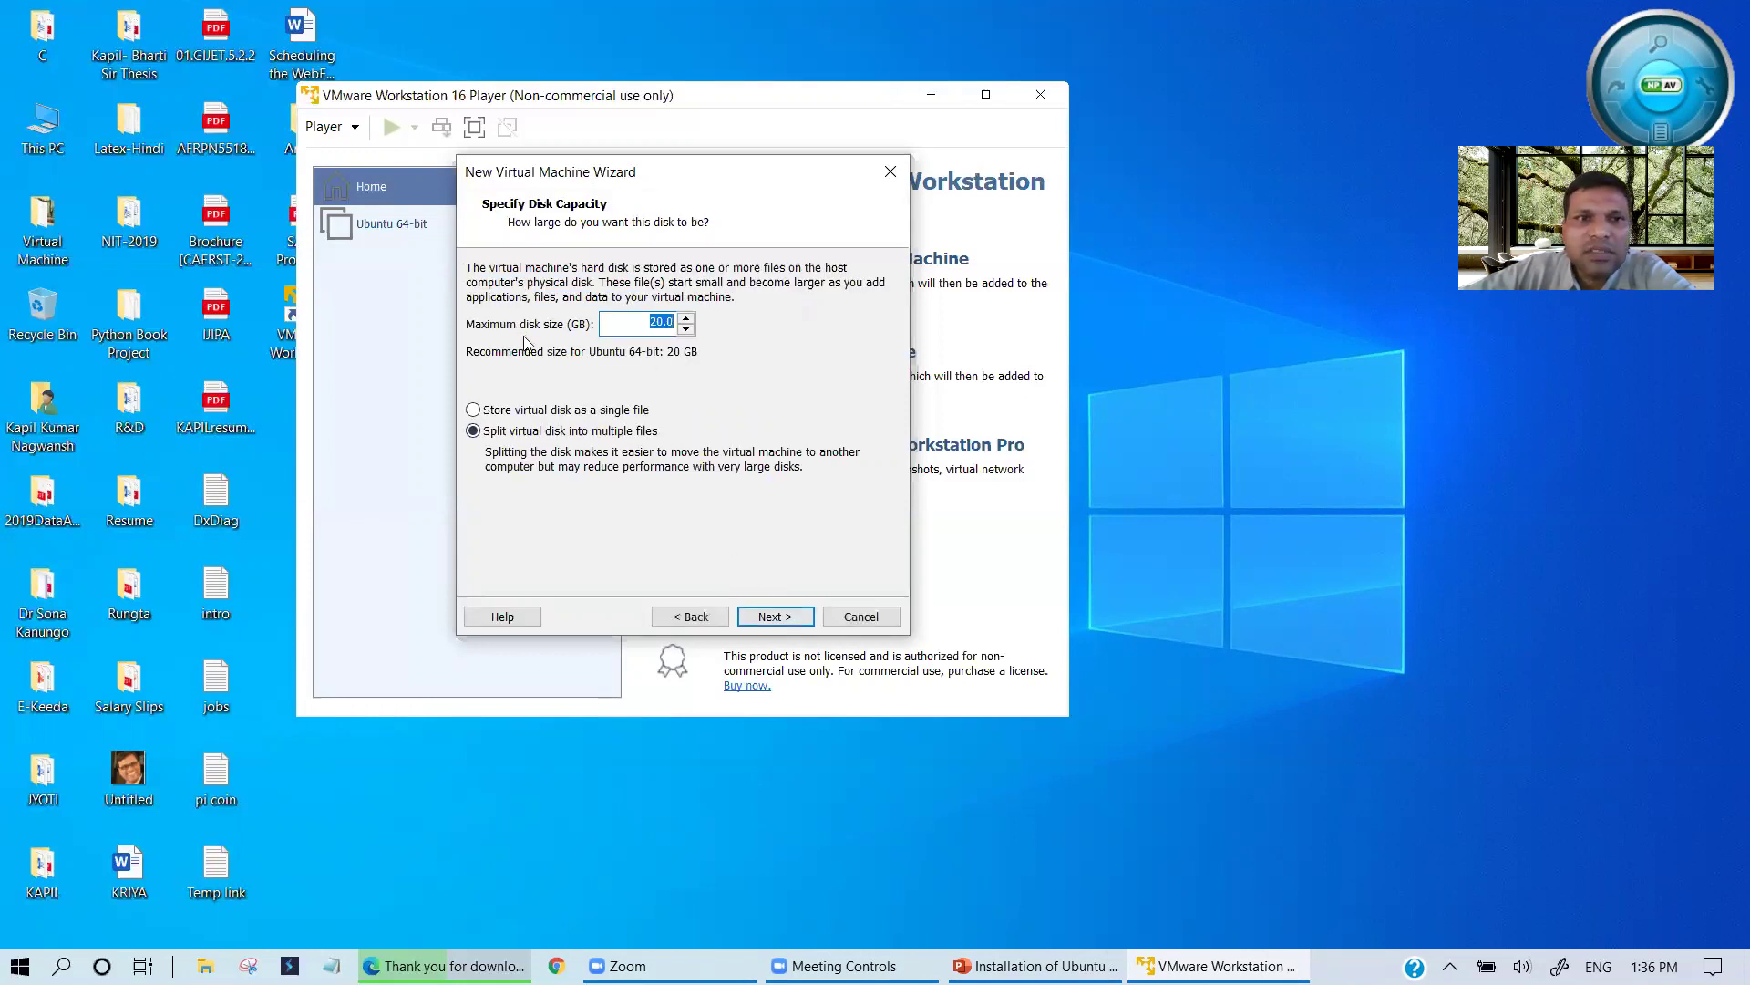
# - Set the maximum disk size to 80 GB, keeping the disk split into multiple files
pyautogui.click(663, 322)
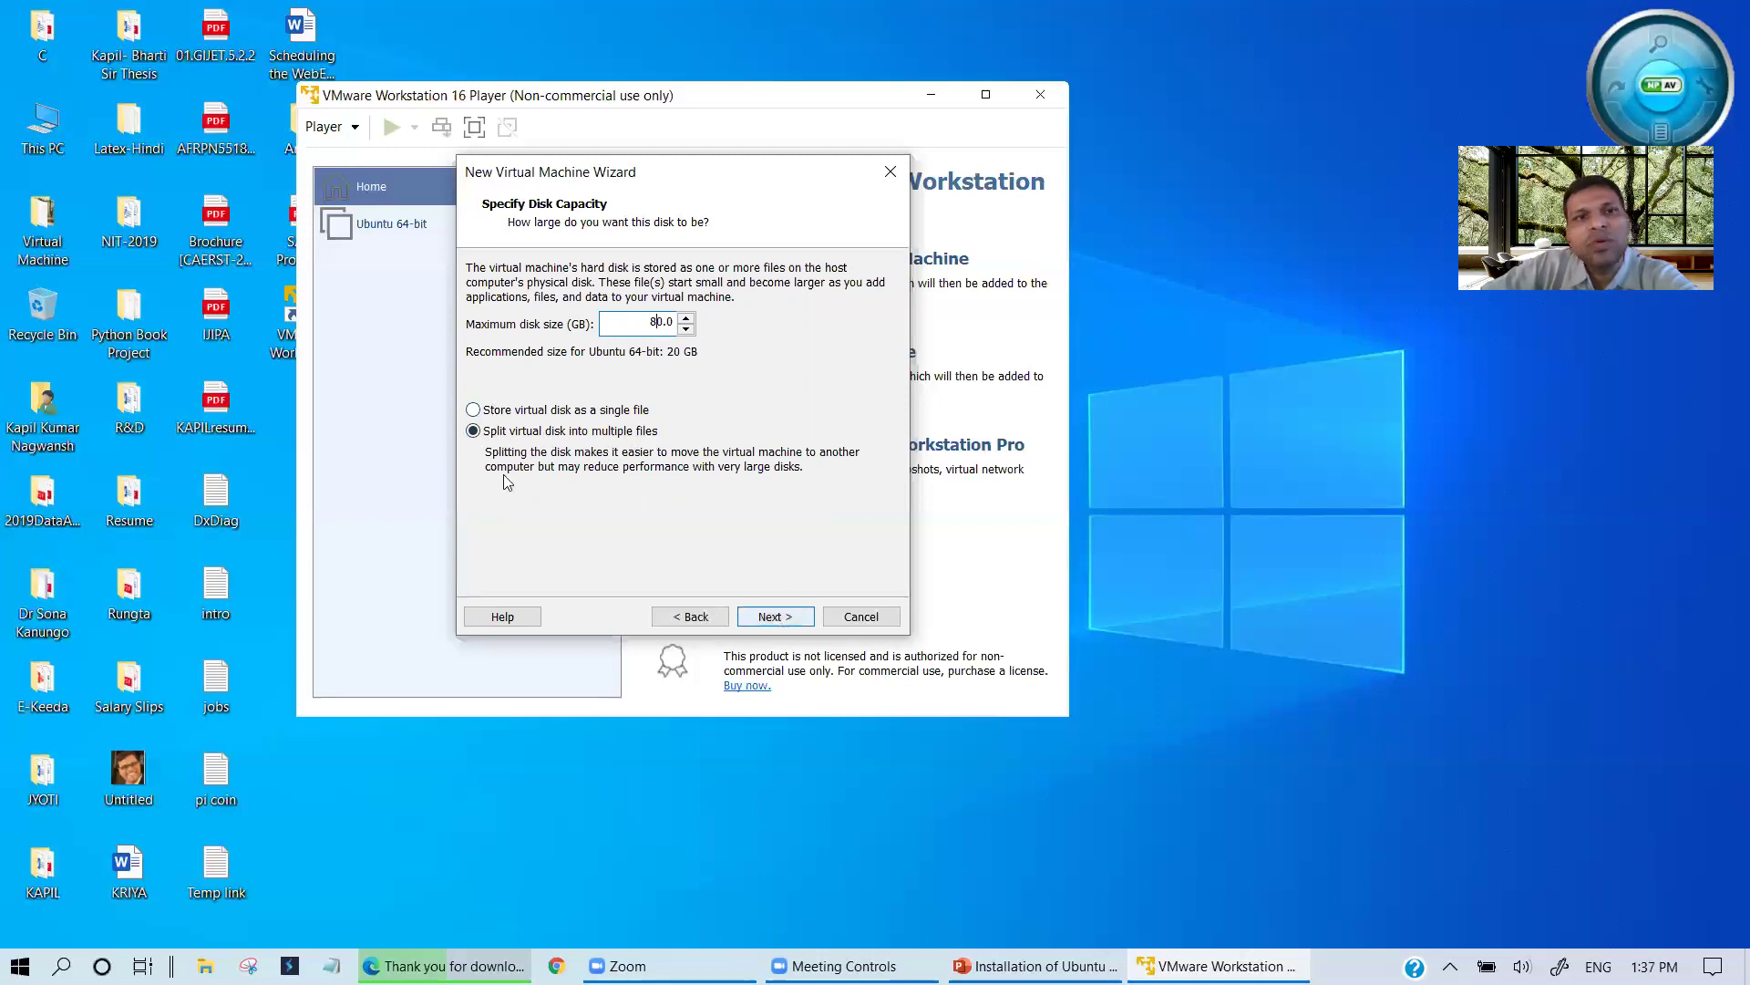
pyautogui.click(774, 615)
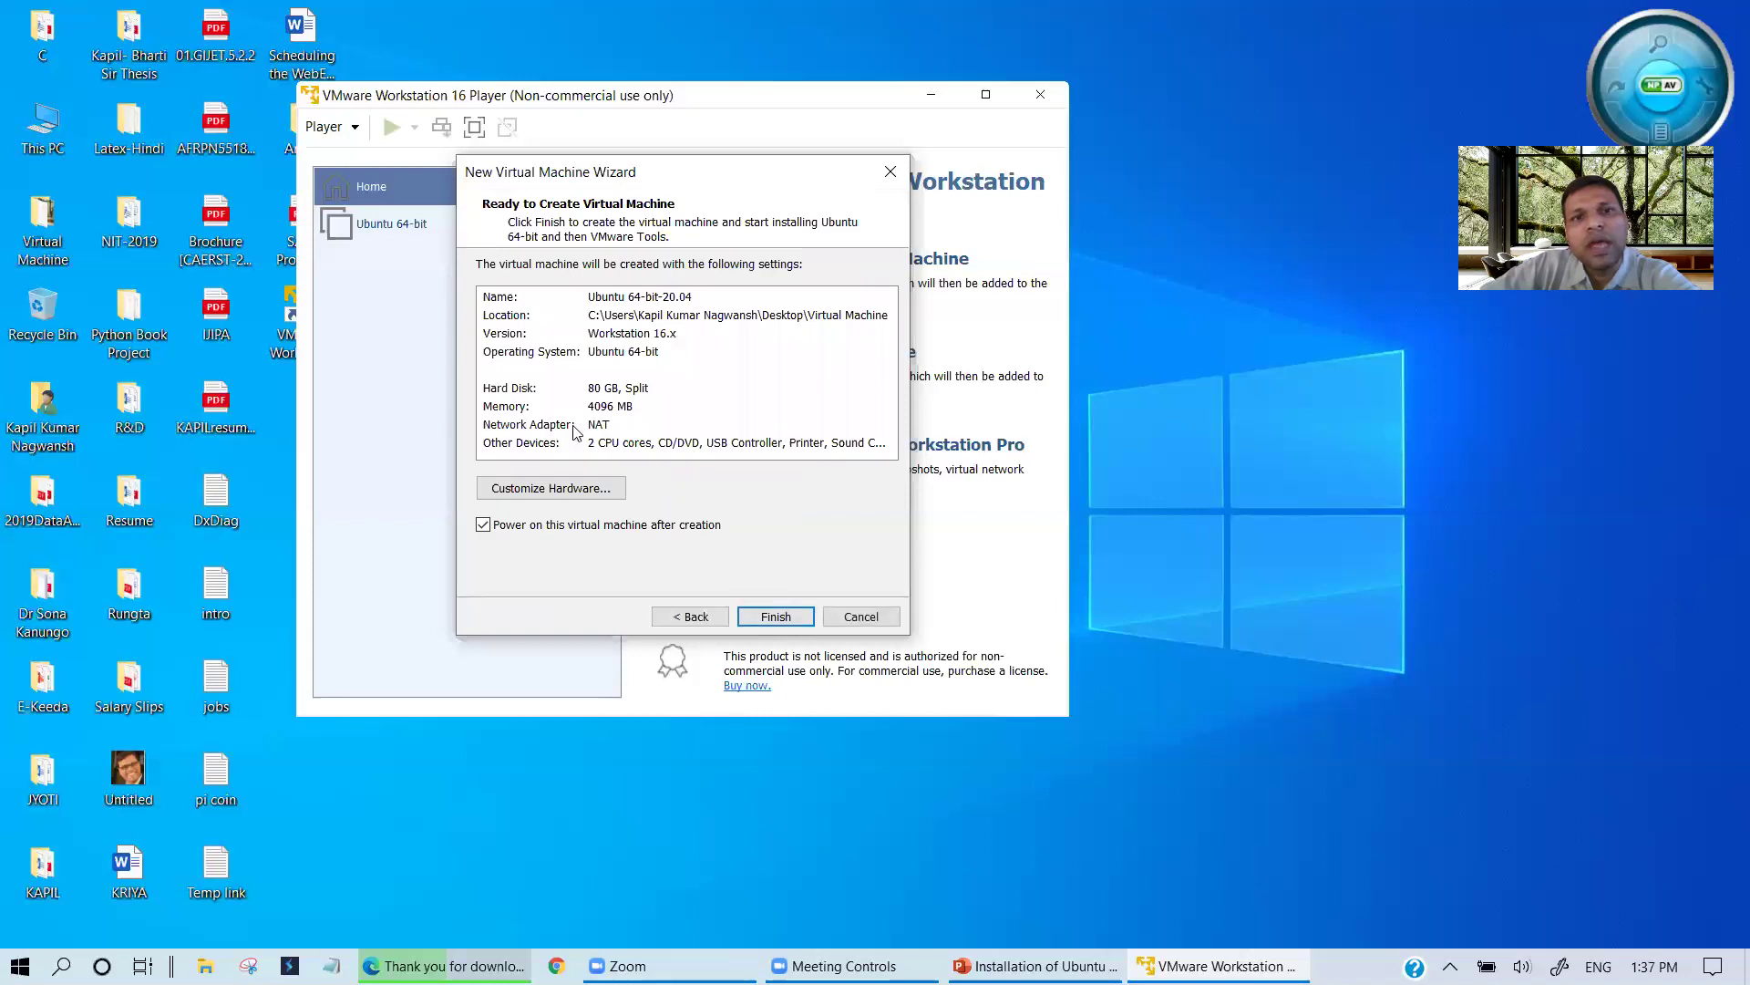
# - Review the VM's hardware devices and set USB Controller compatibility to USB 3.1
pyautogui.click(551, 488)
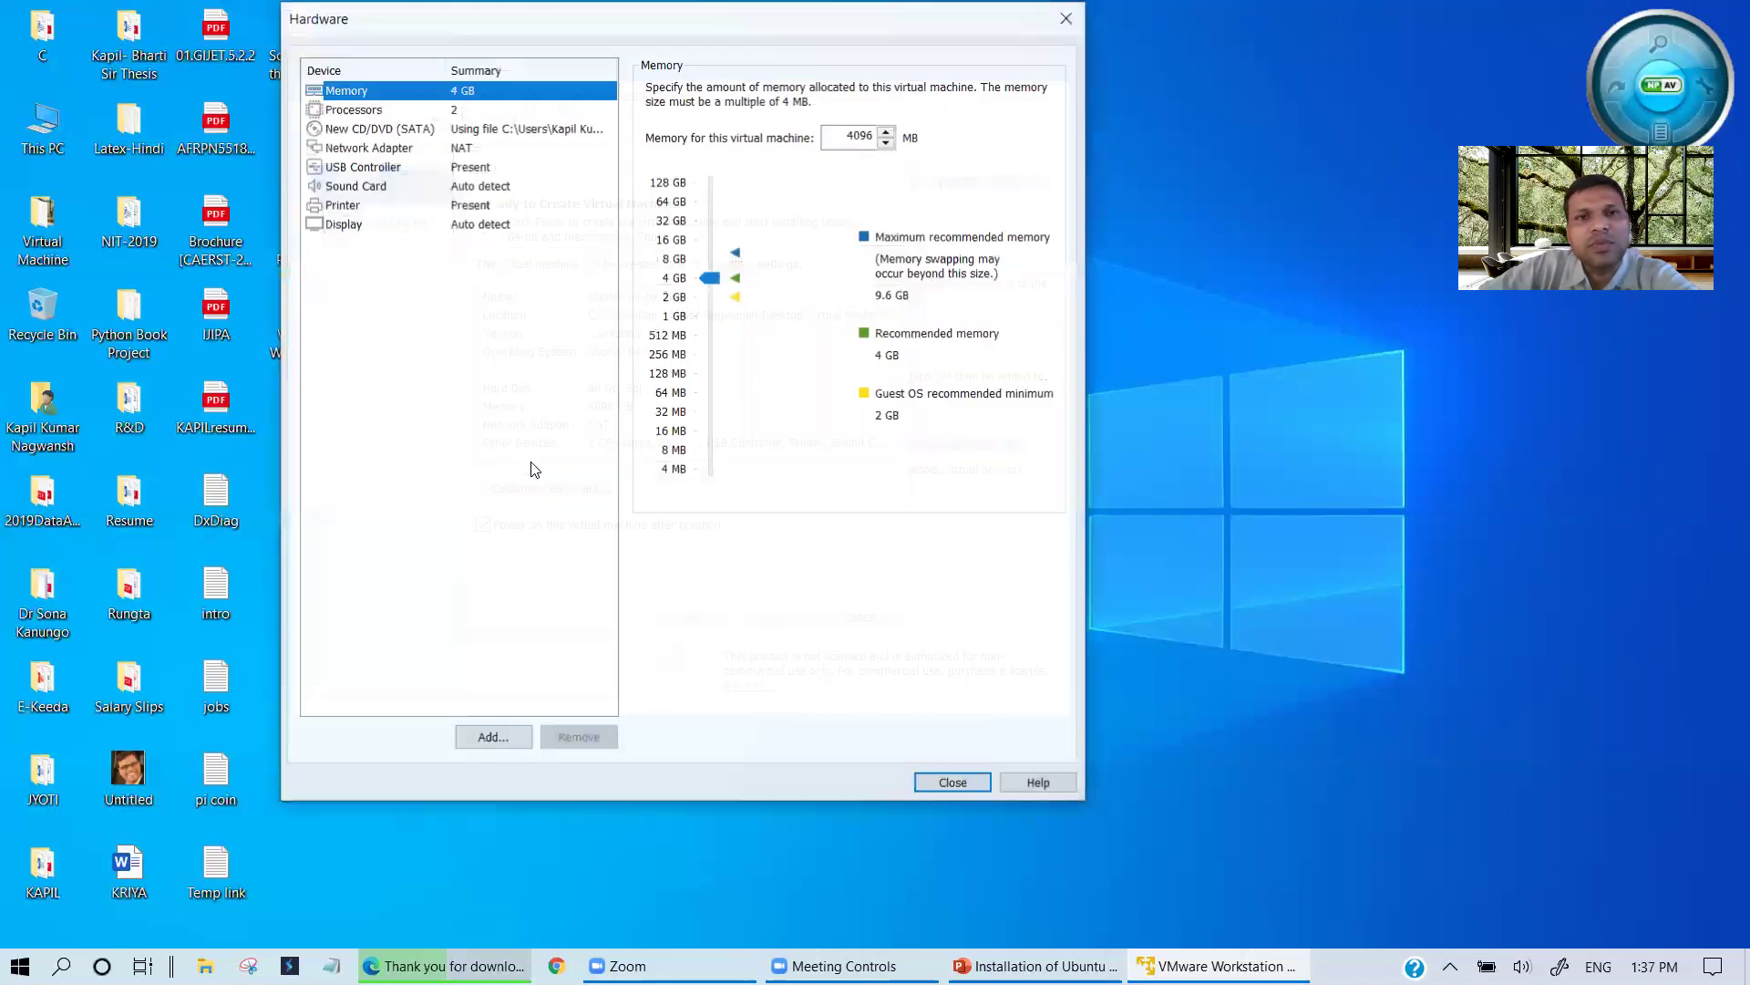
pyautogui.click(356, 108)
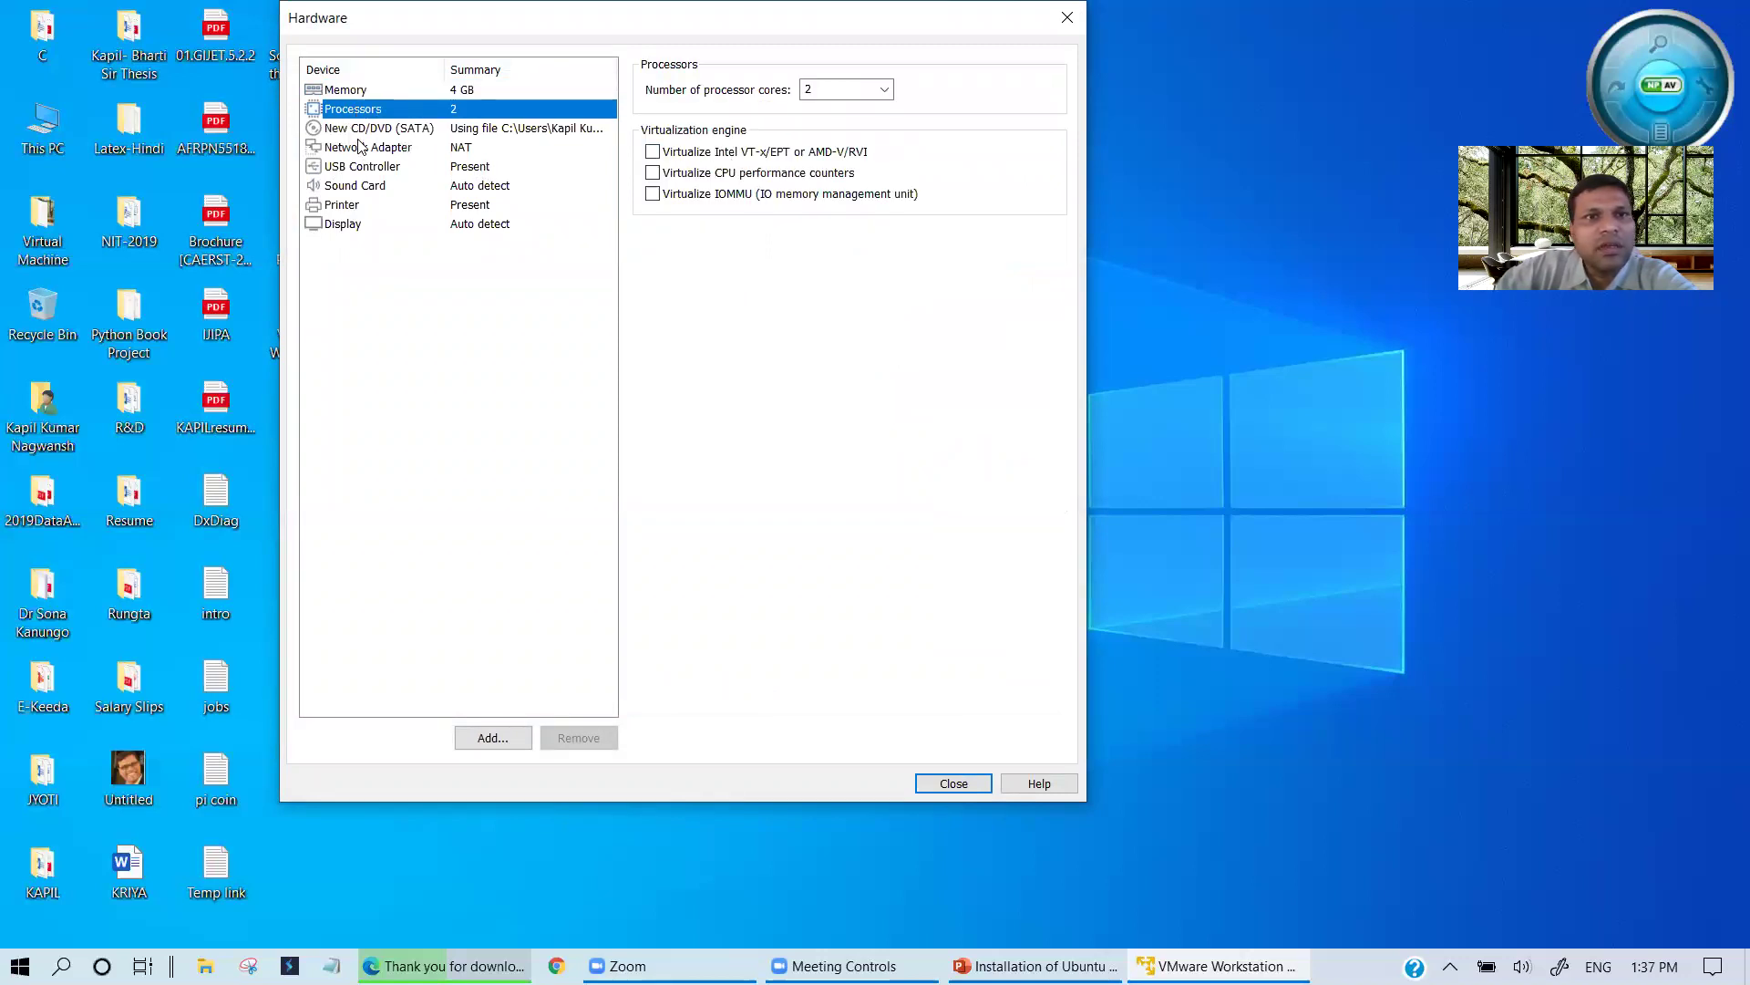
pyautogui.click(367, 130)
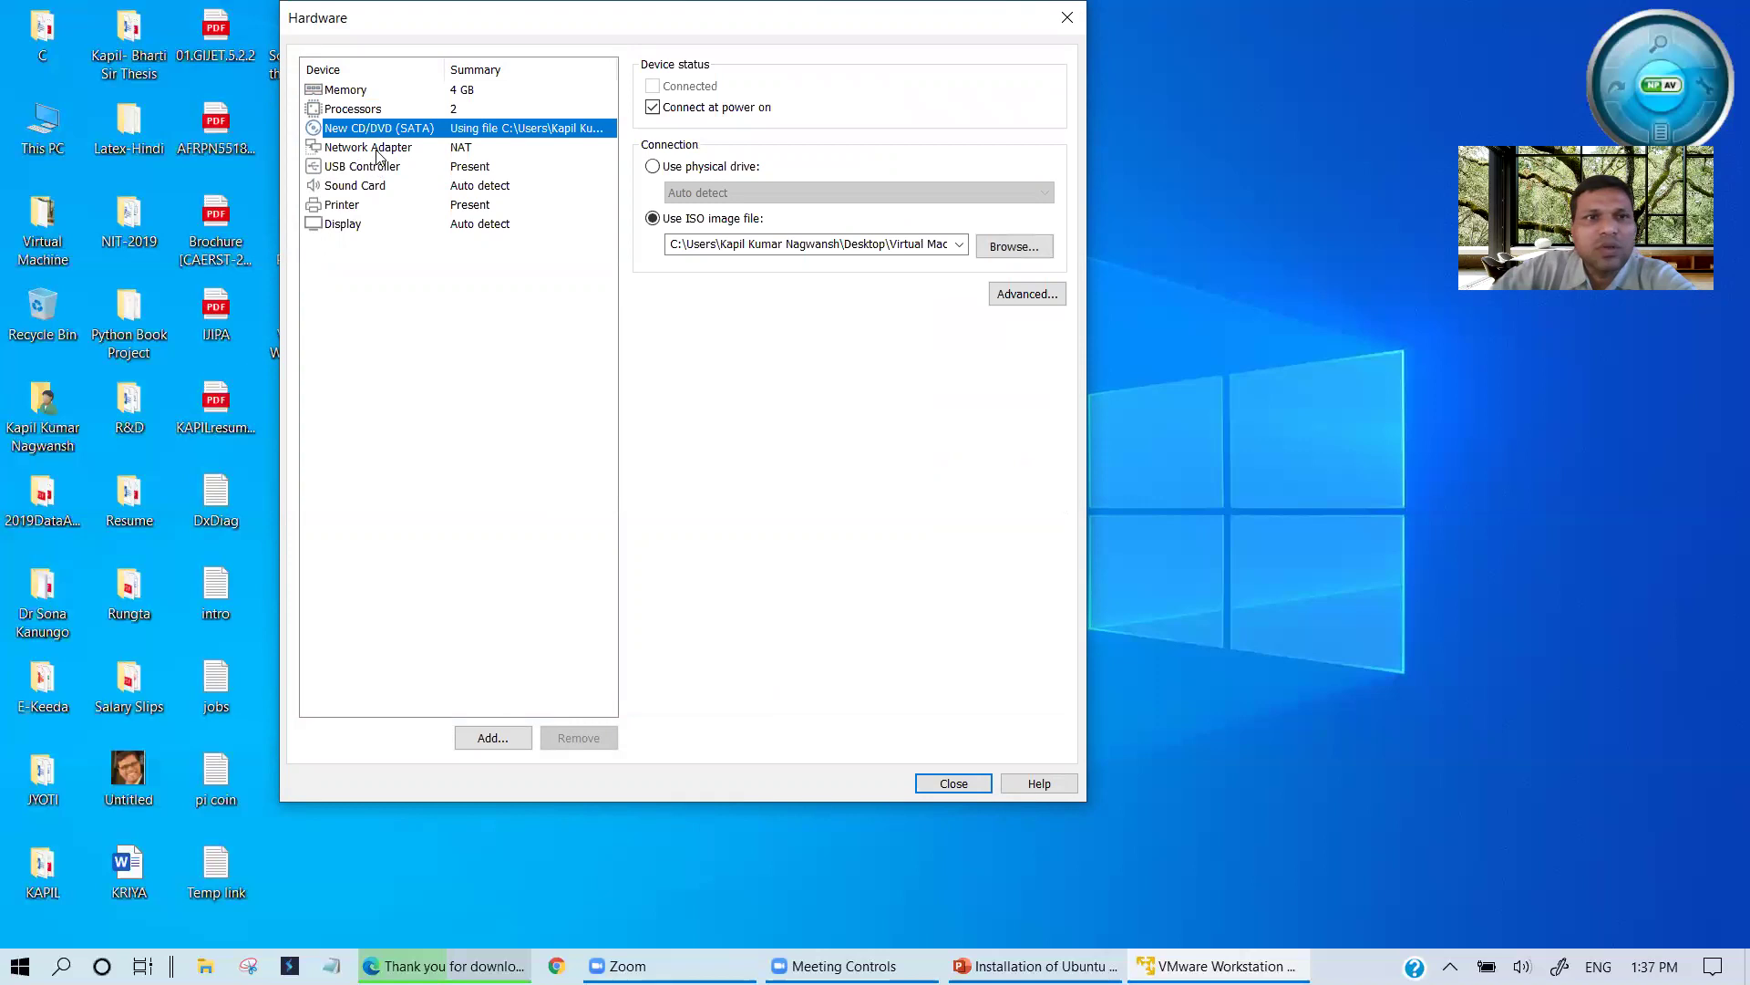
pyautogui.click(375, 149)
pyautogui.click(372, 166)
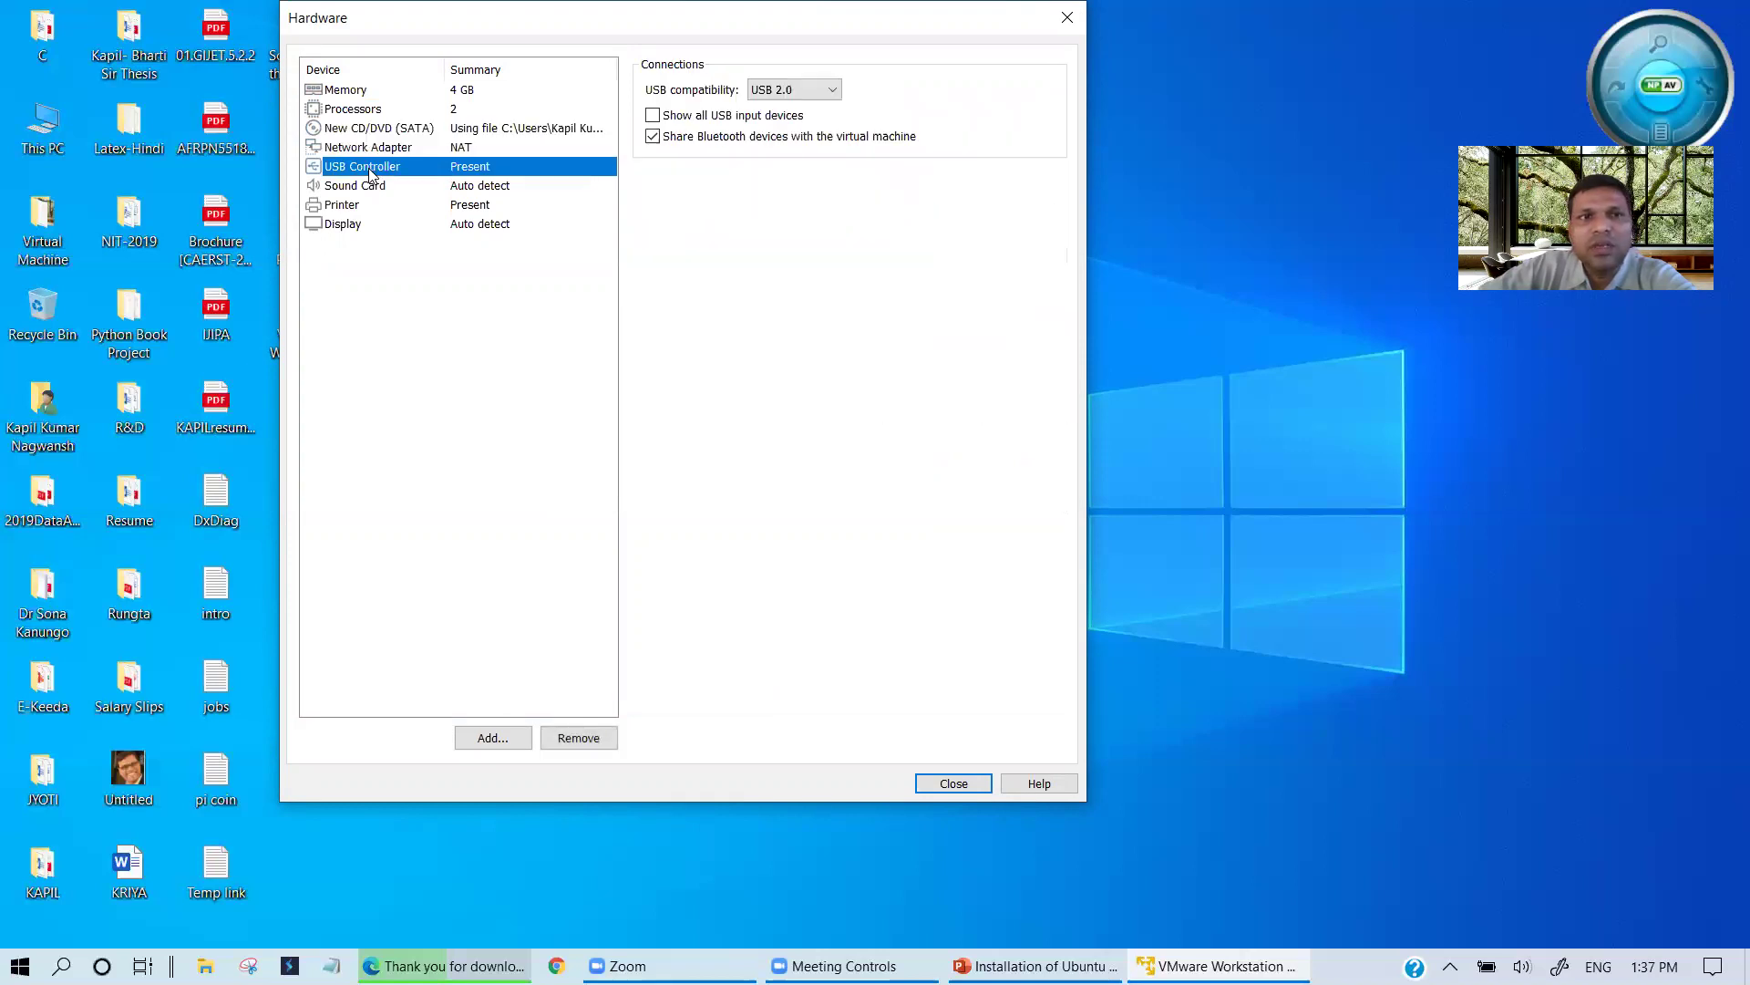
pyautogui.click(828, 90)
pyautogui.click(780, 110)
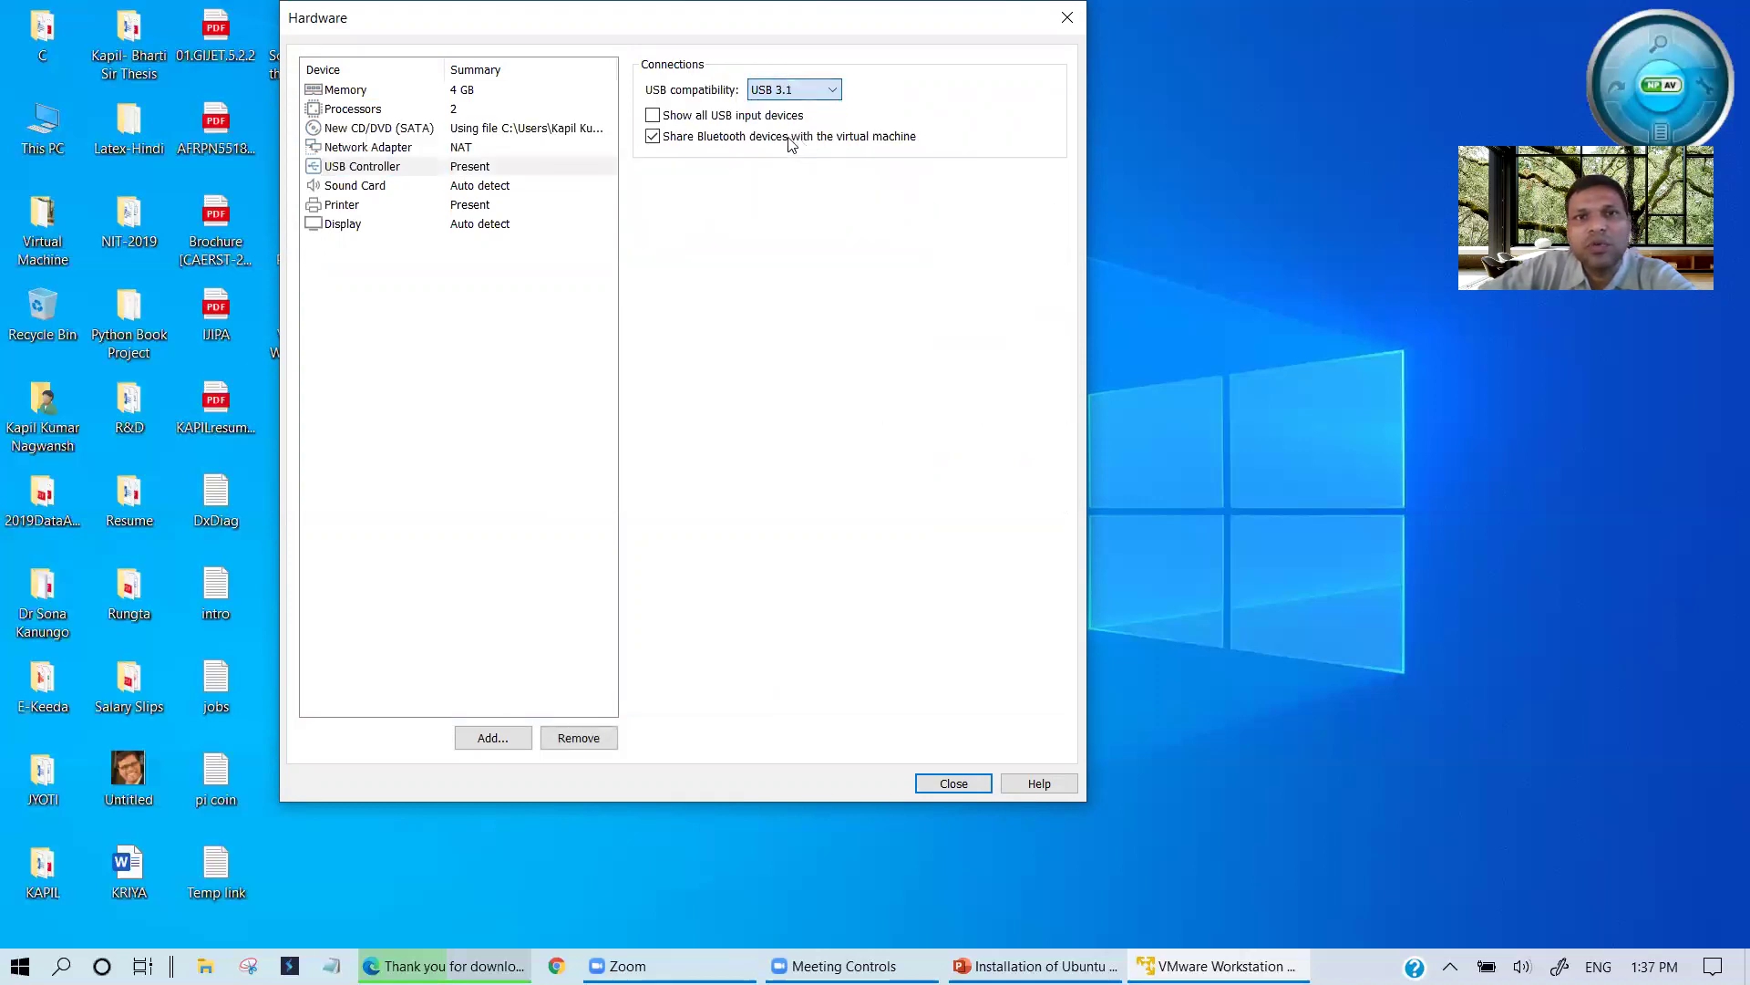
pyautogui.click(369, 189)
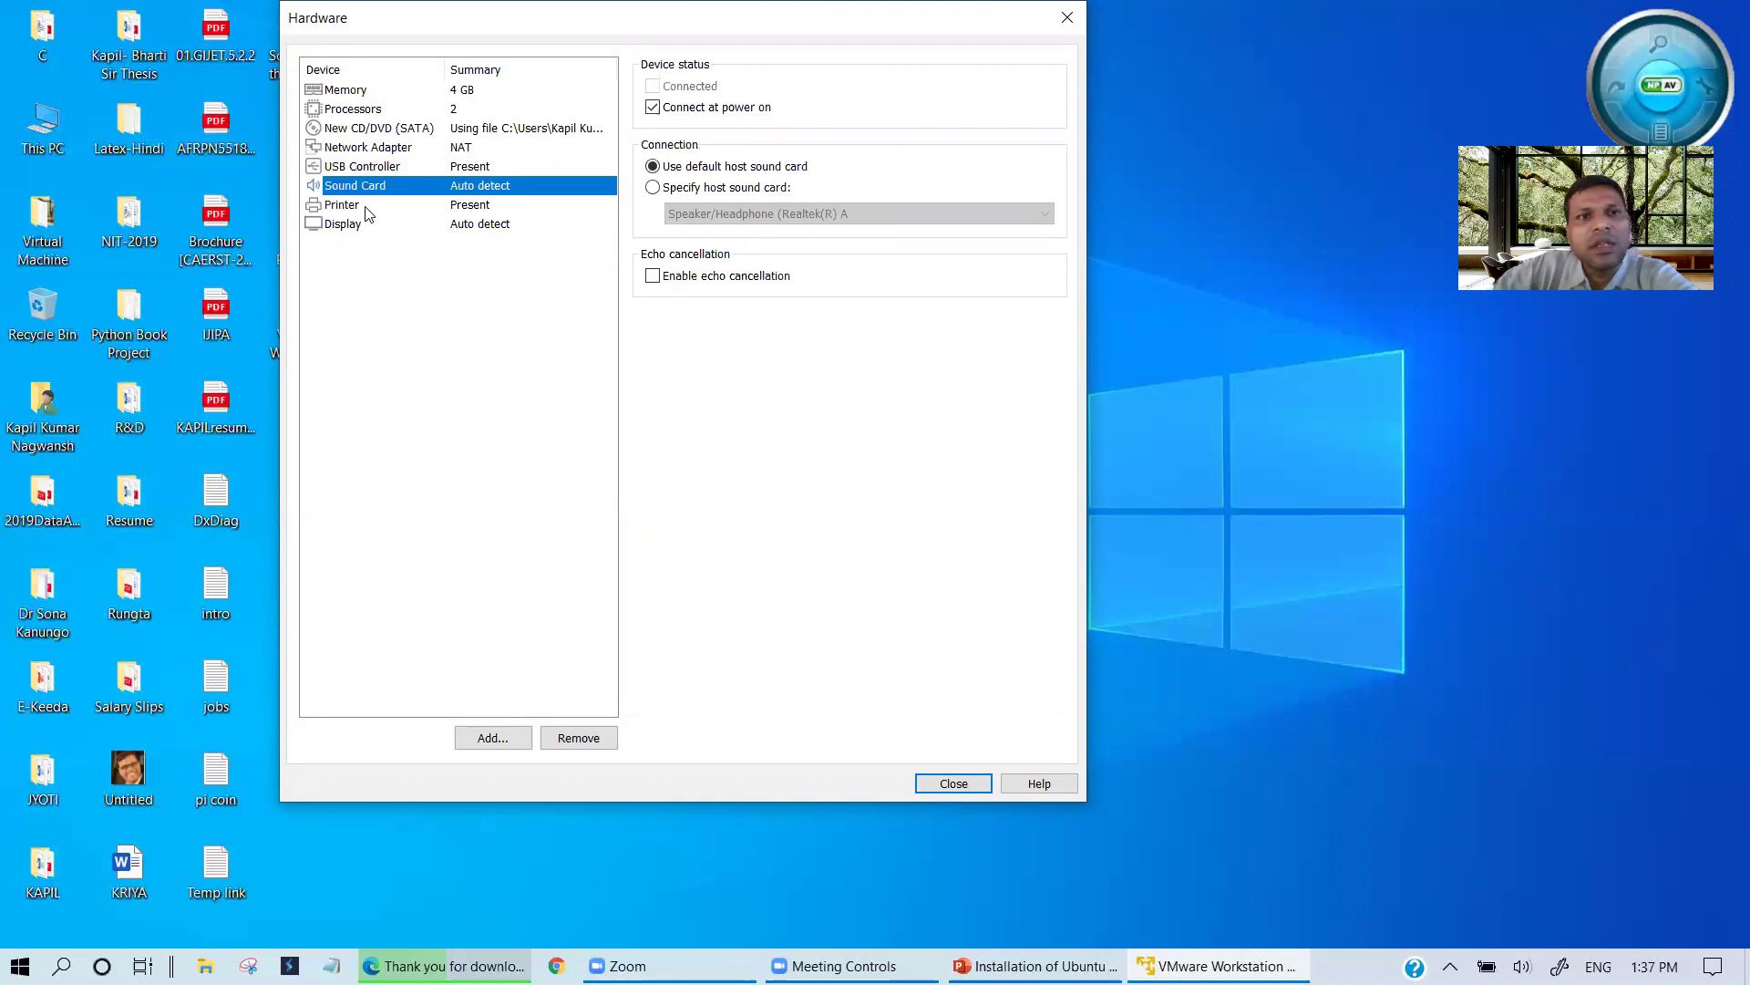
pyautogui.click(342, 205)
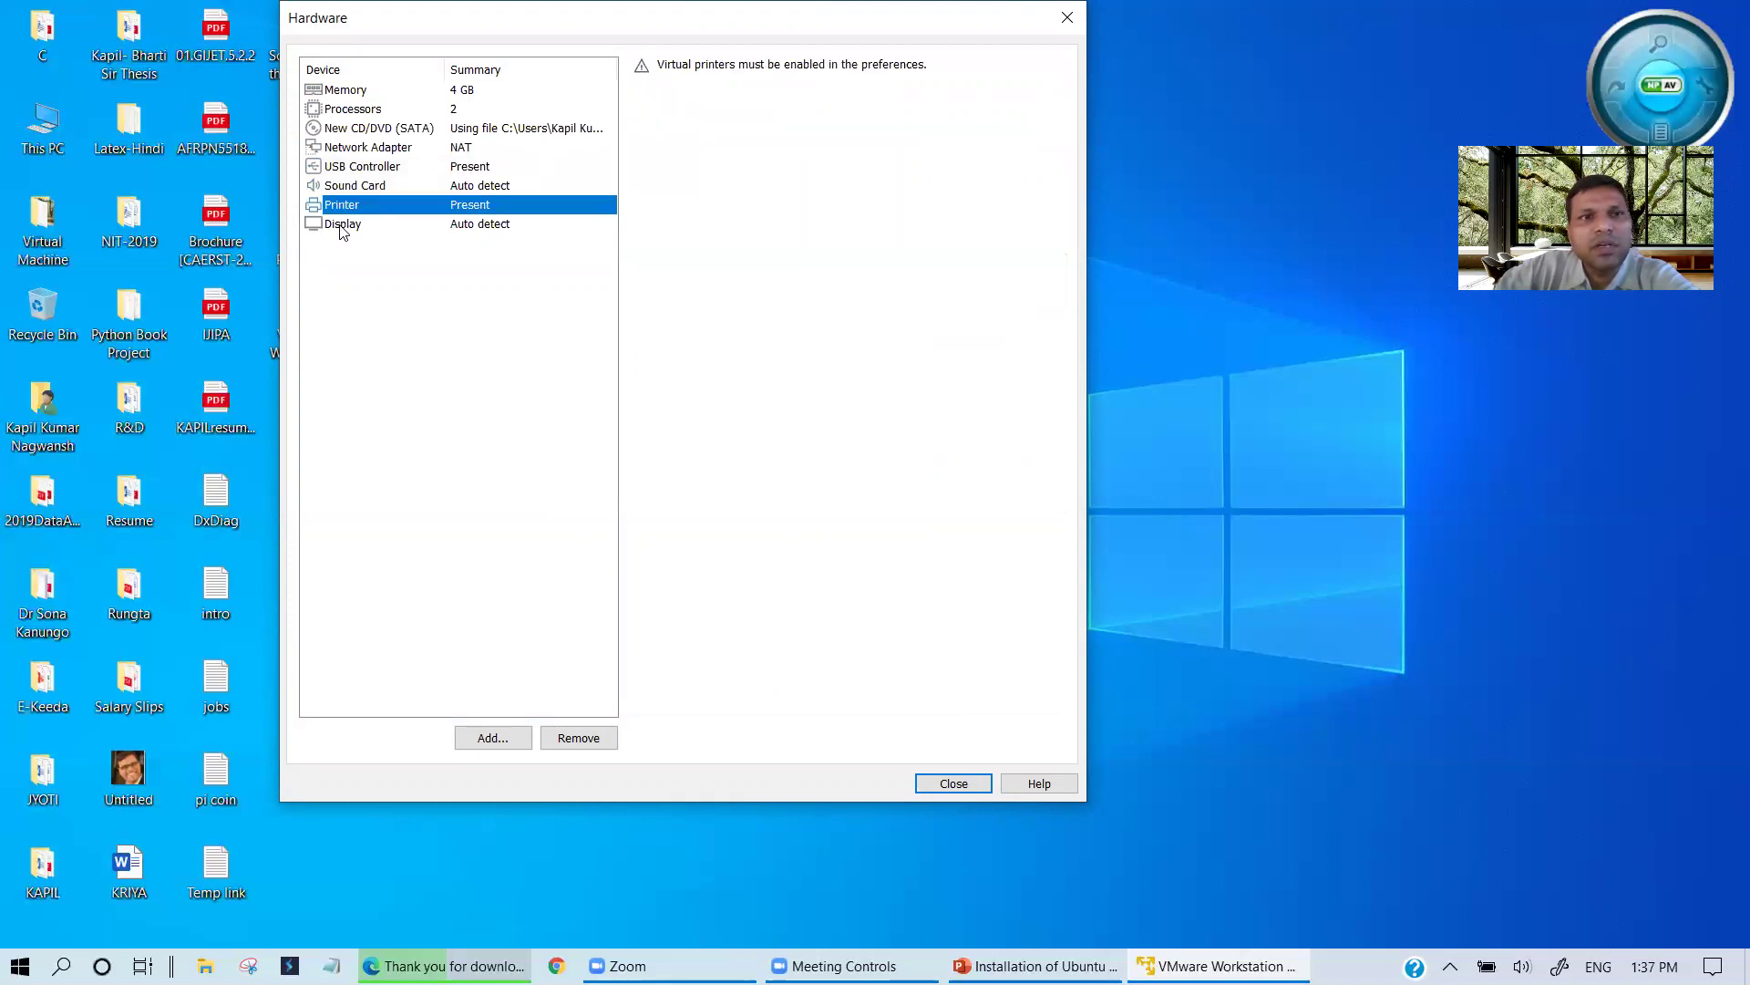
pyautogui.click(342, 224)
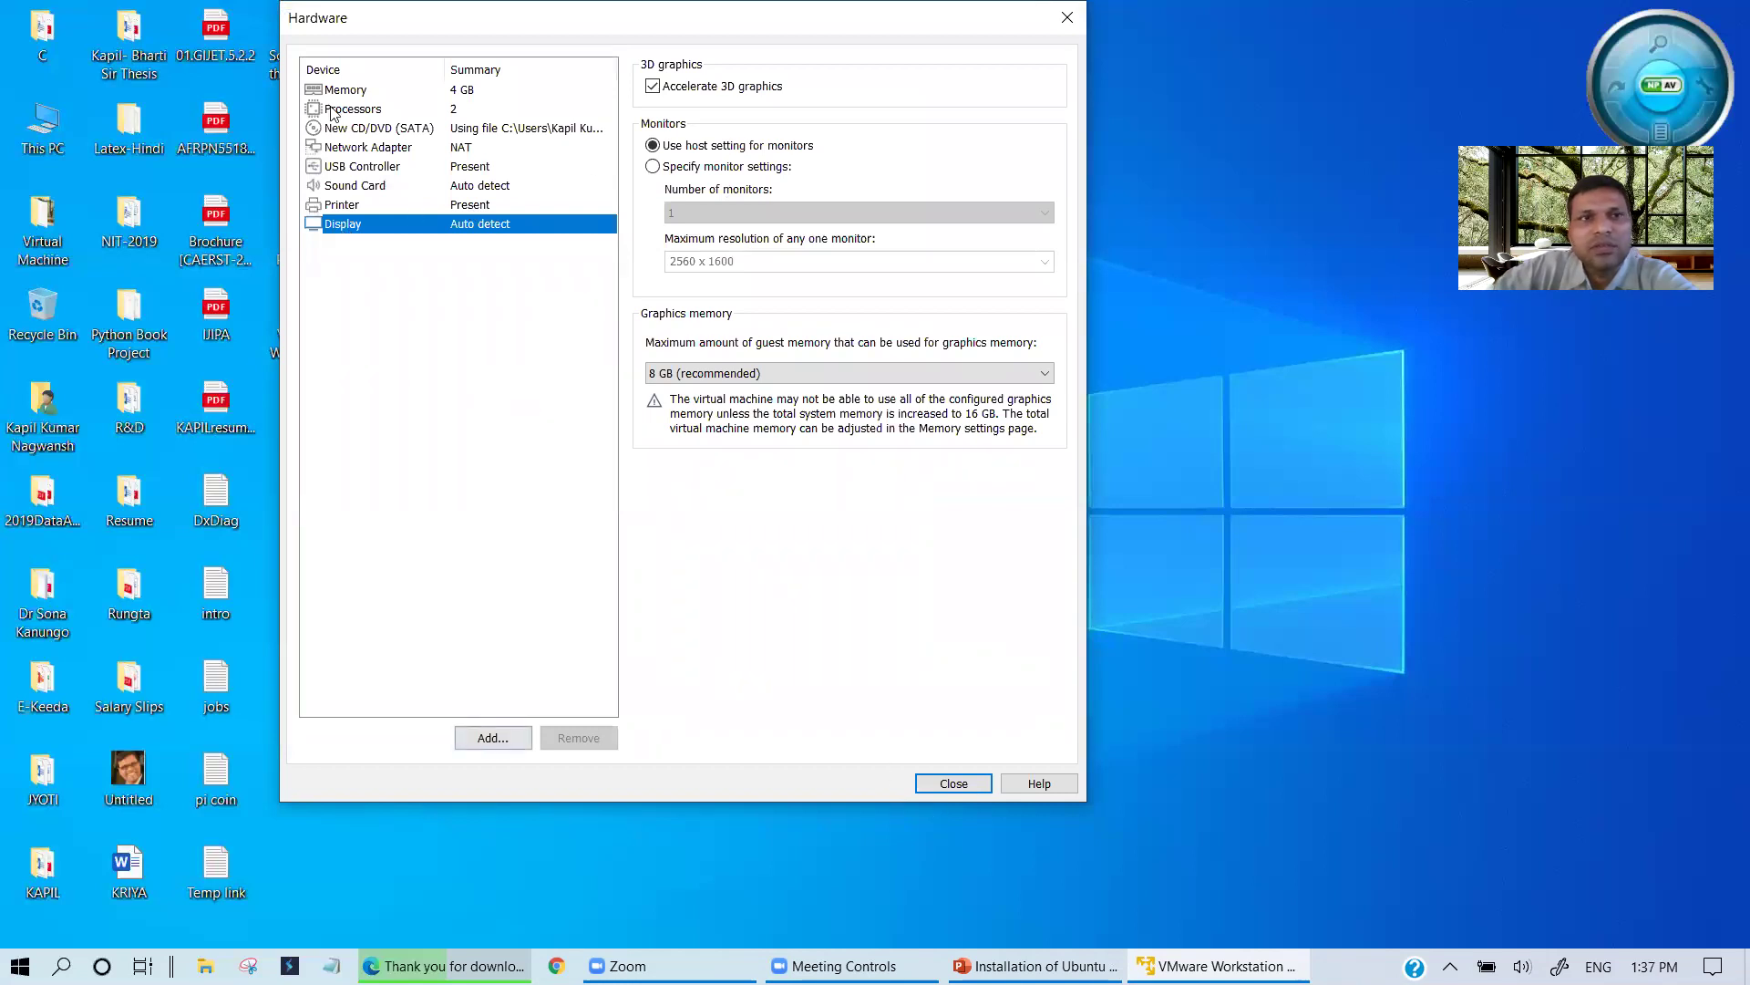
pyautogui.click(954, 784)
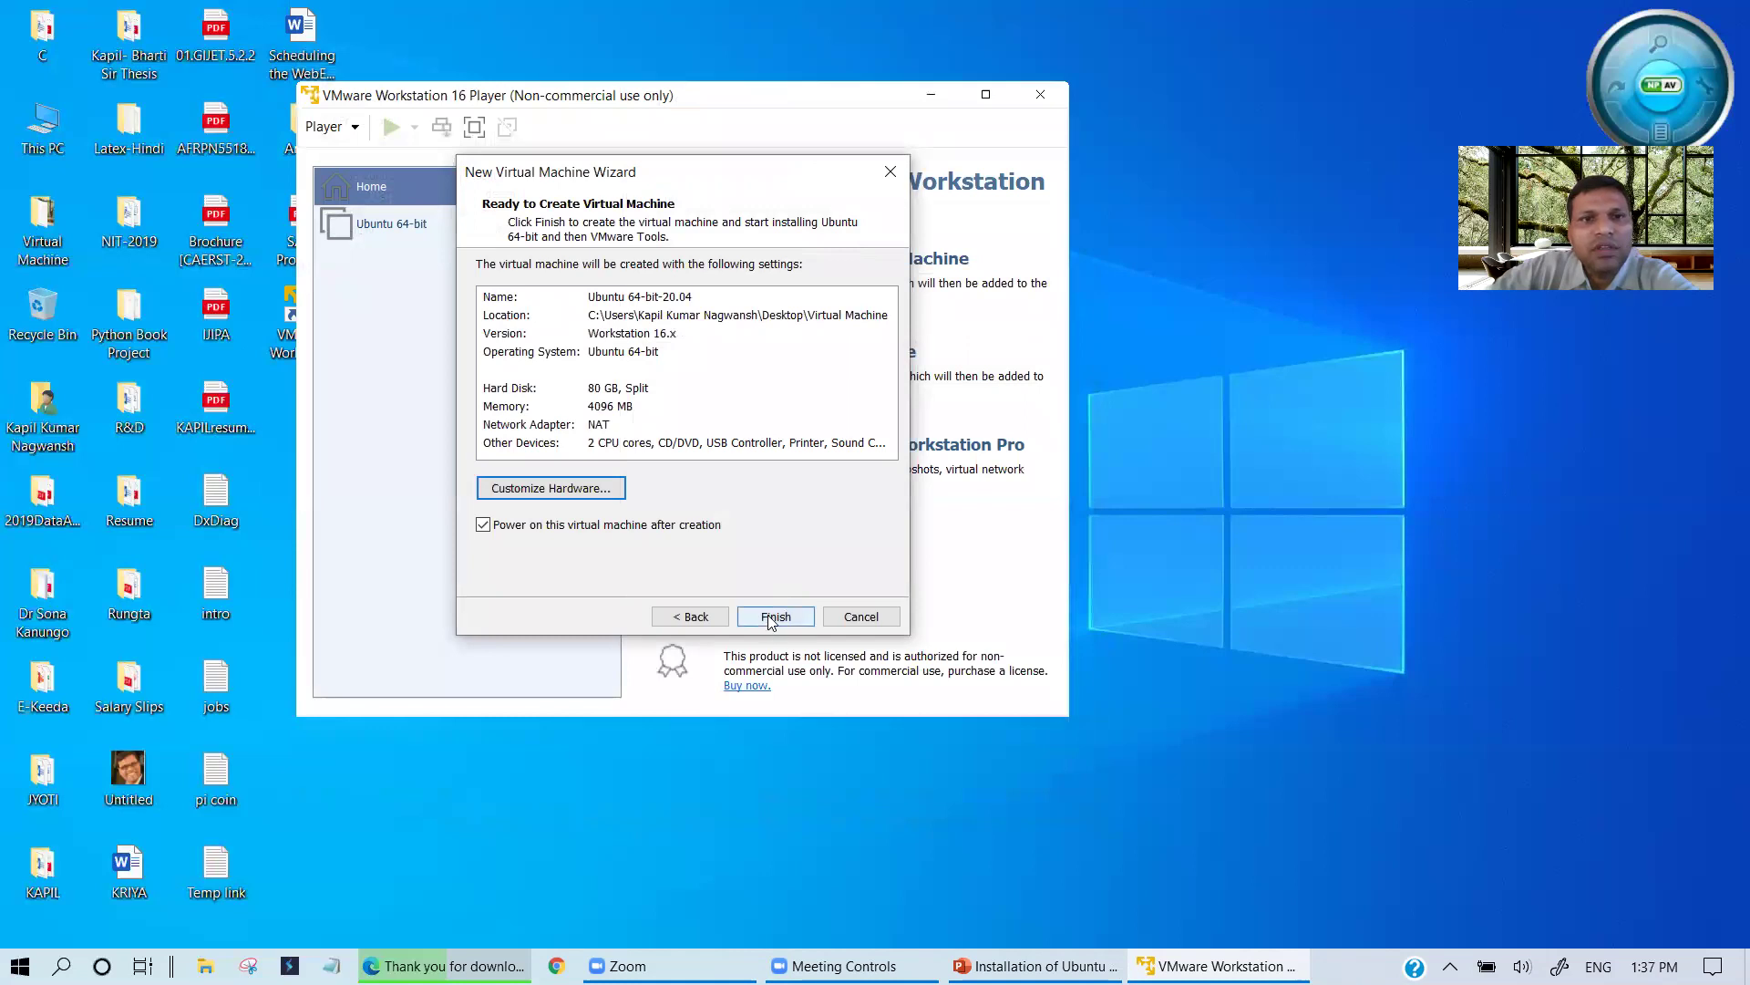
# - Finish creating the Ubuntu 64-bit-20.04 VM and dismiss the notification bars as it boots
pyautogui.click(775, 617)
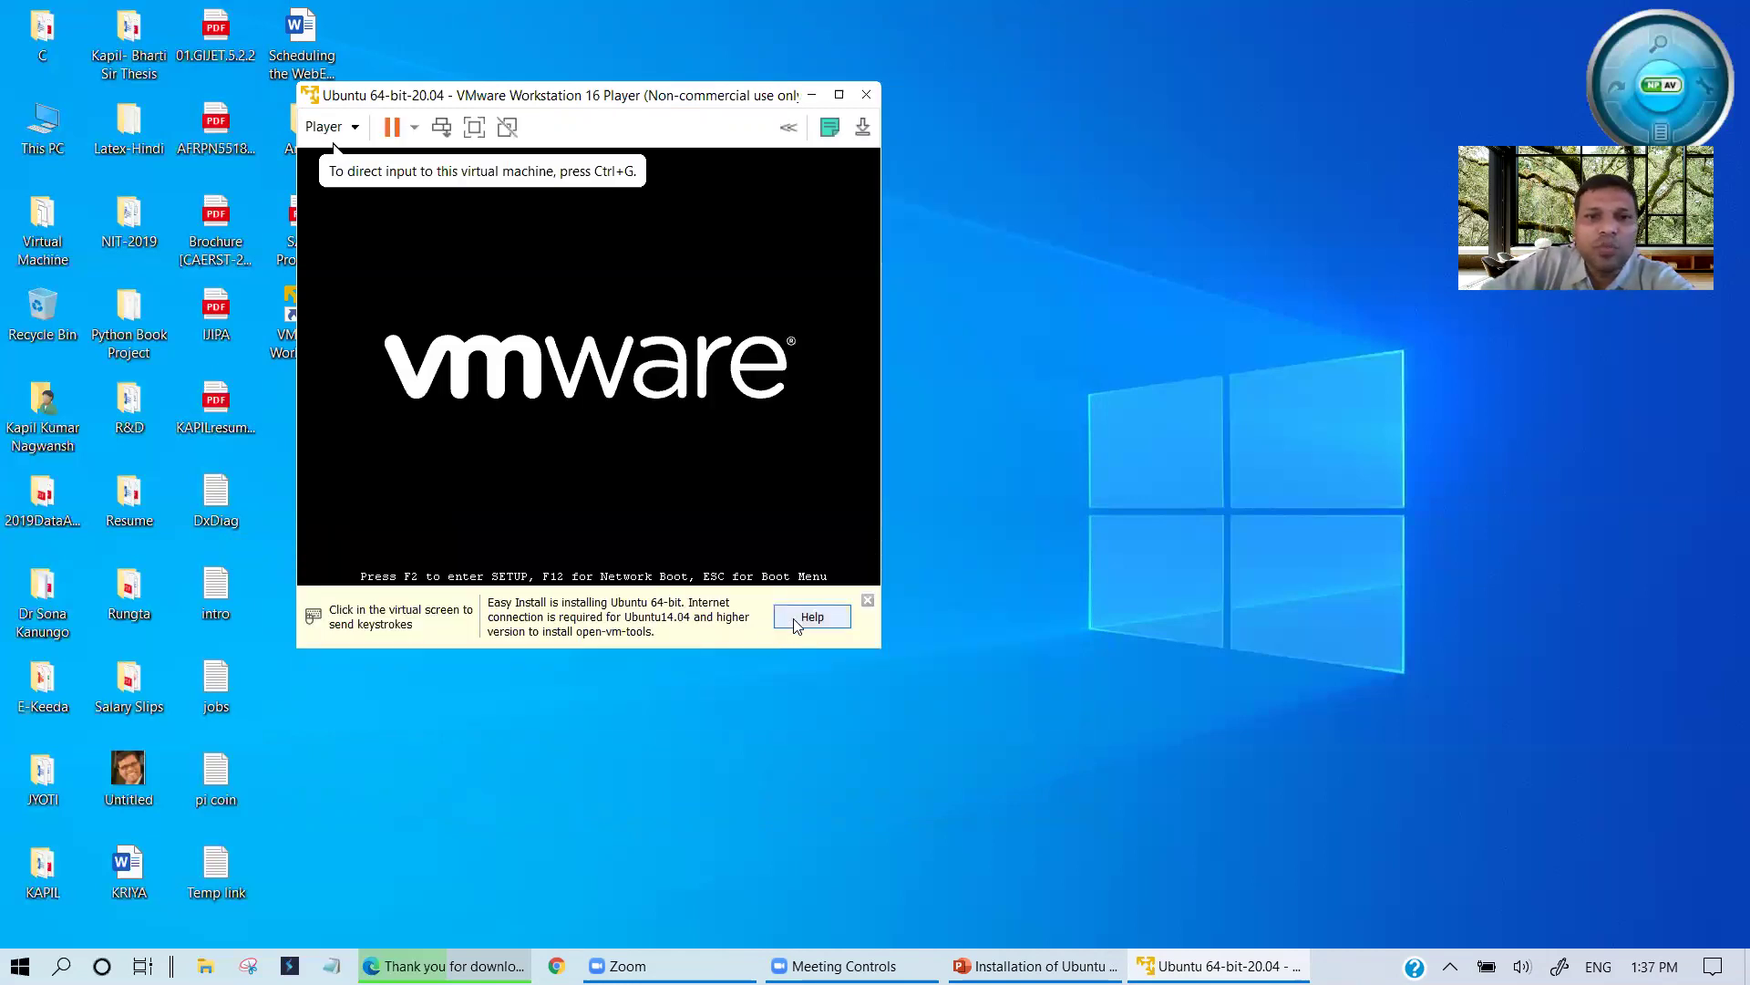
pyautogui.click(868, 601)
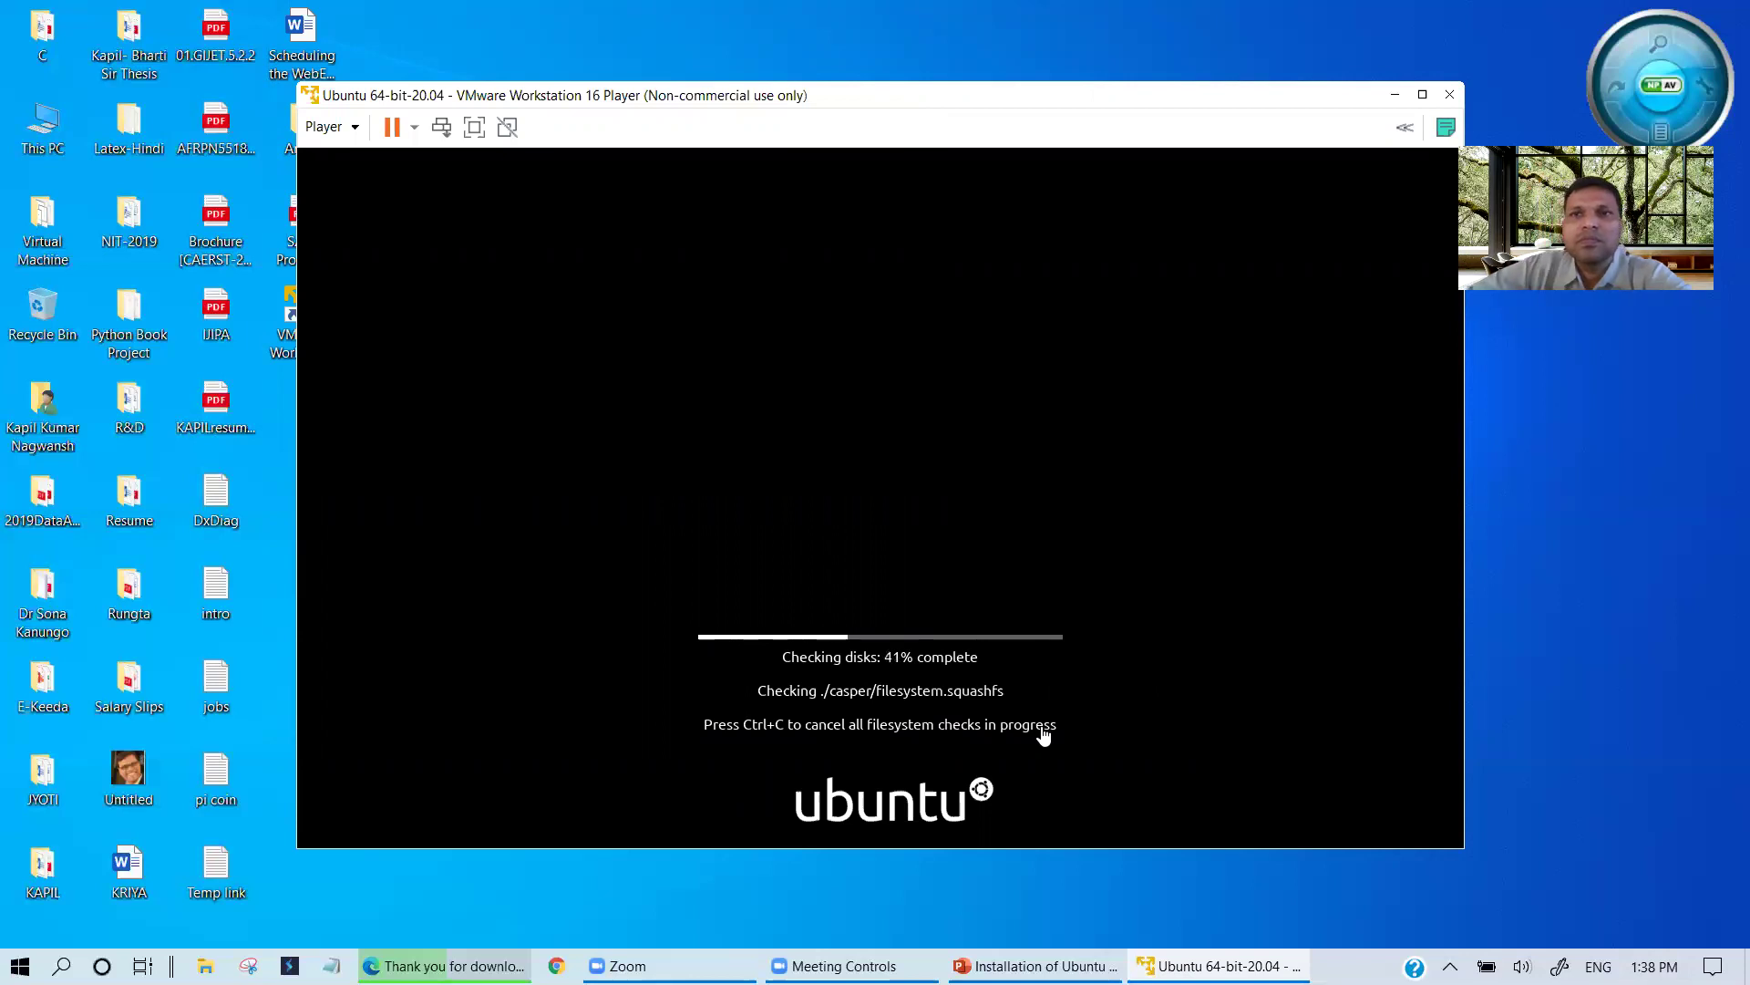
# - Maximize the VMware Player window while the Ubuntu installer runs
pyautogui.click(1421, 96)
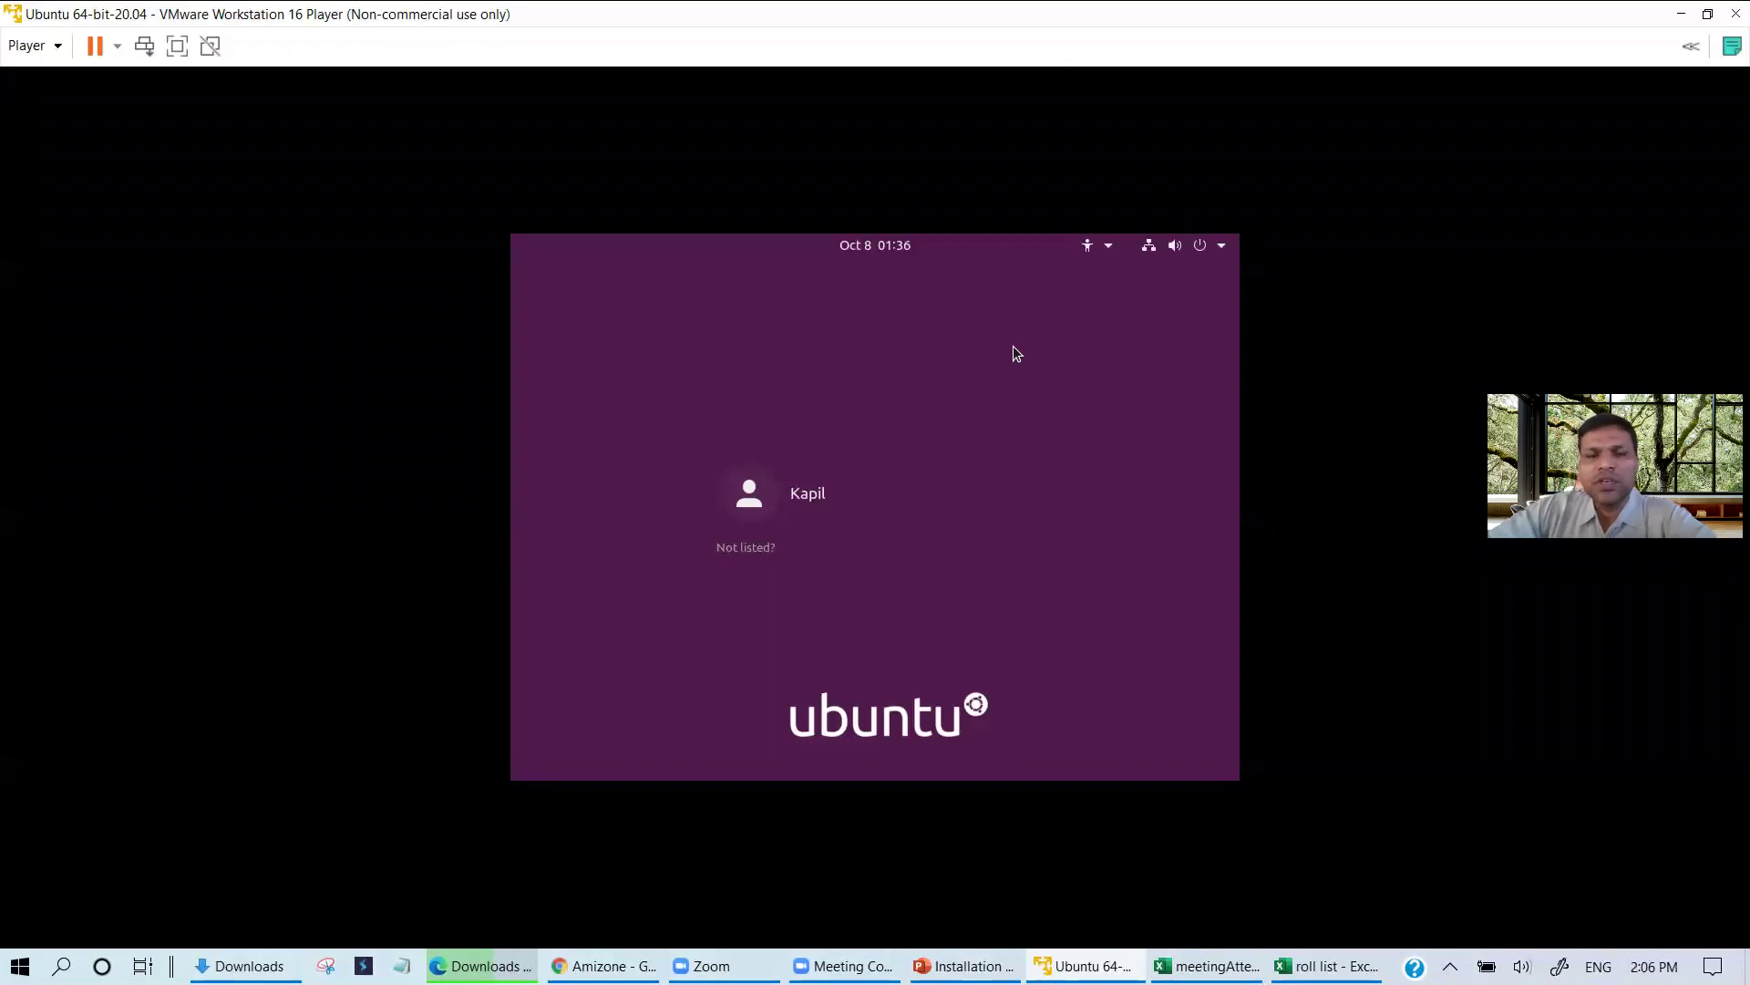
# - Sign in to the Ubuntu guest as the listed user with its password
pyautogui.click(792, 501)
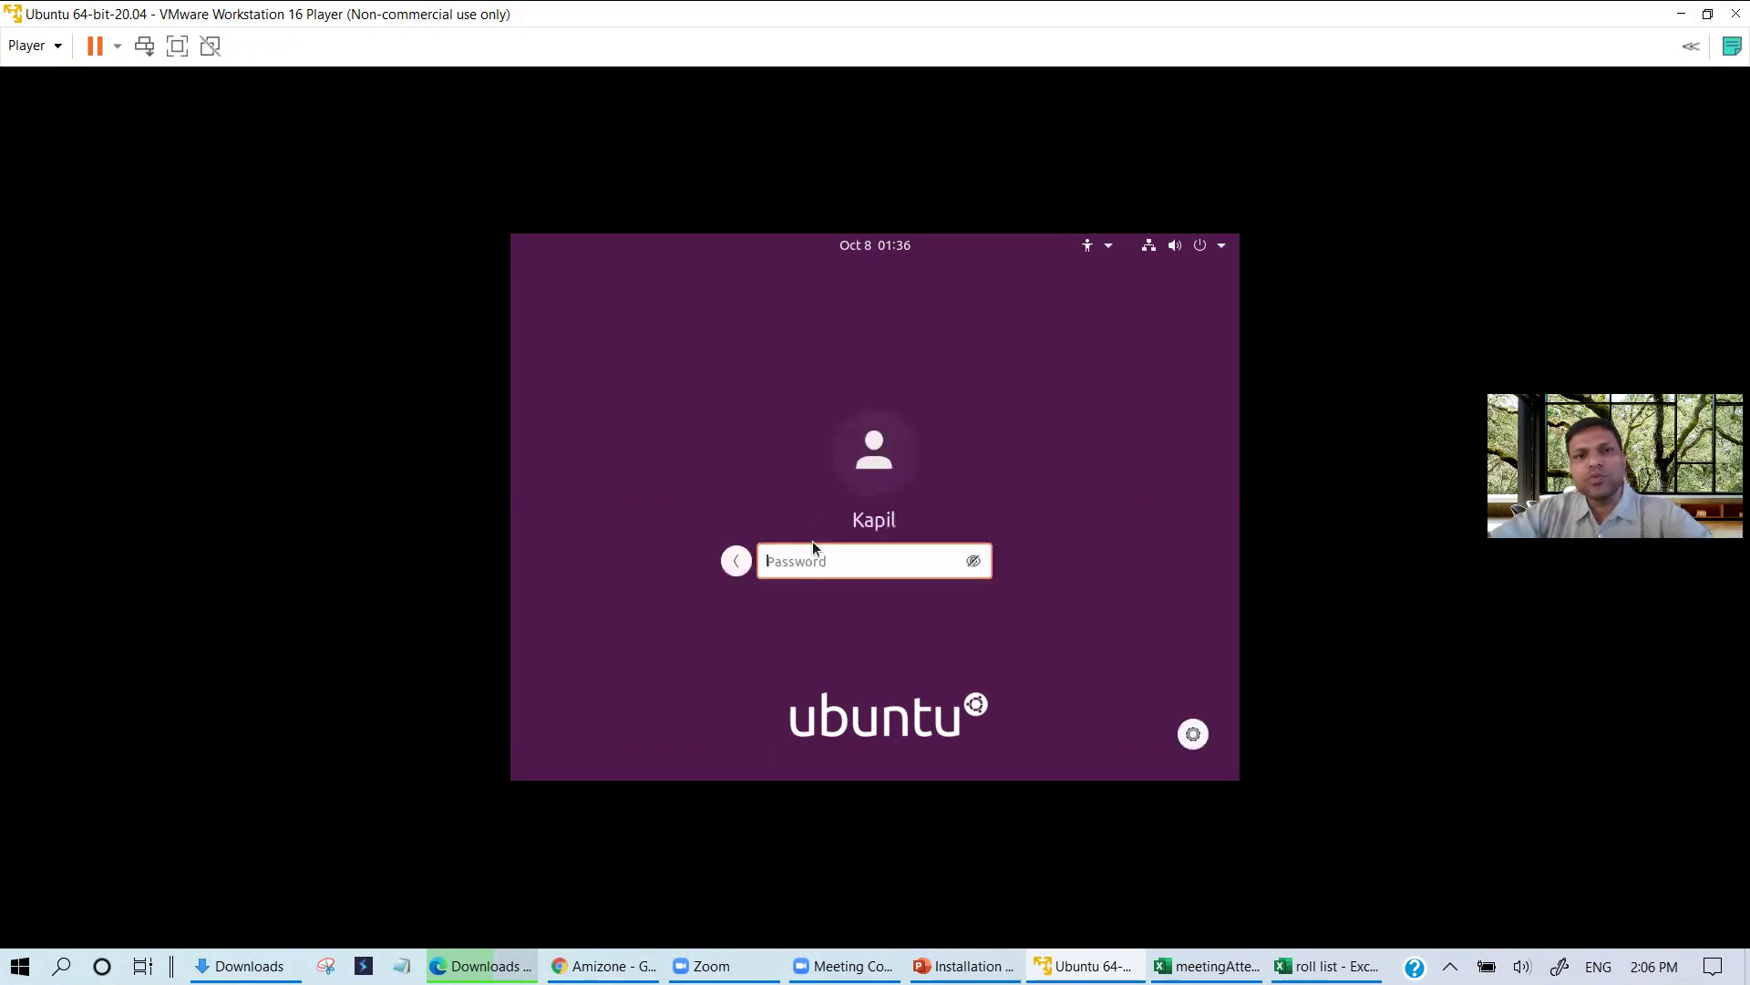
pyautogui.write('pass')
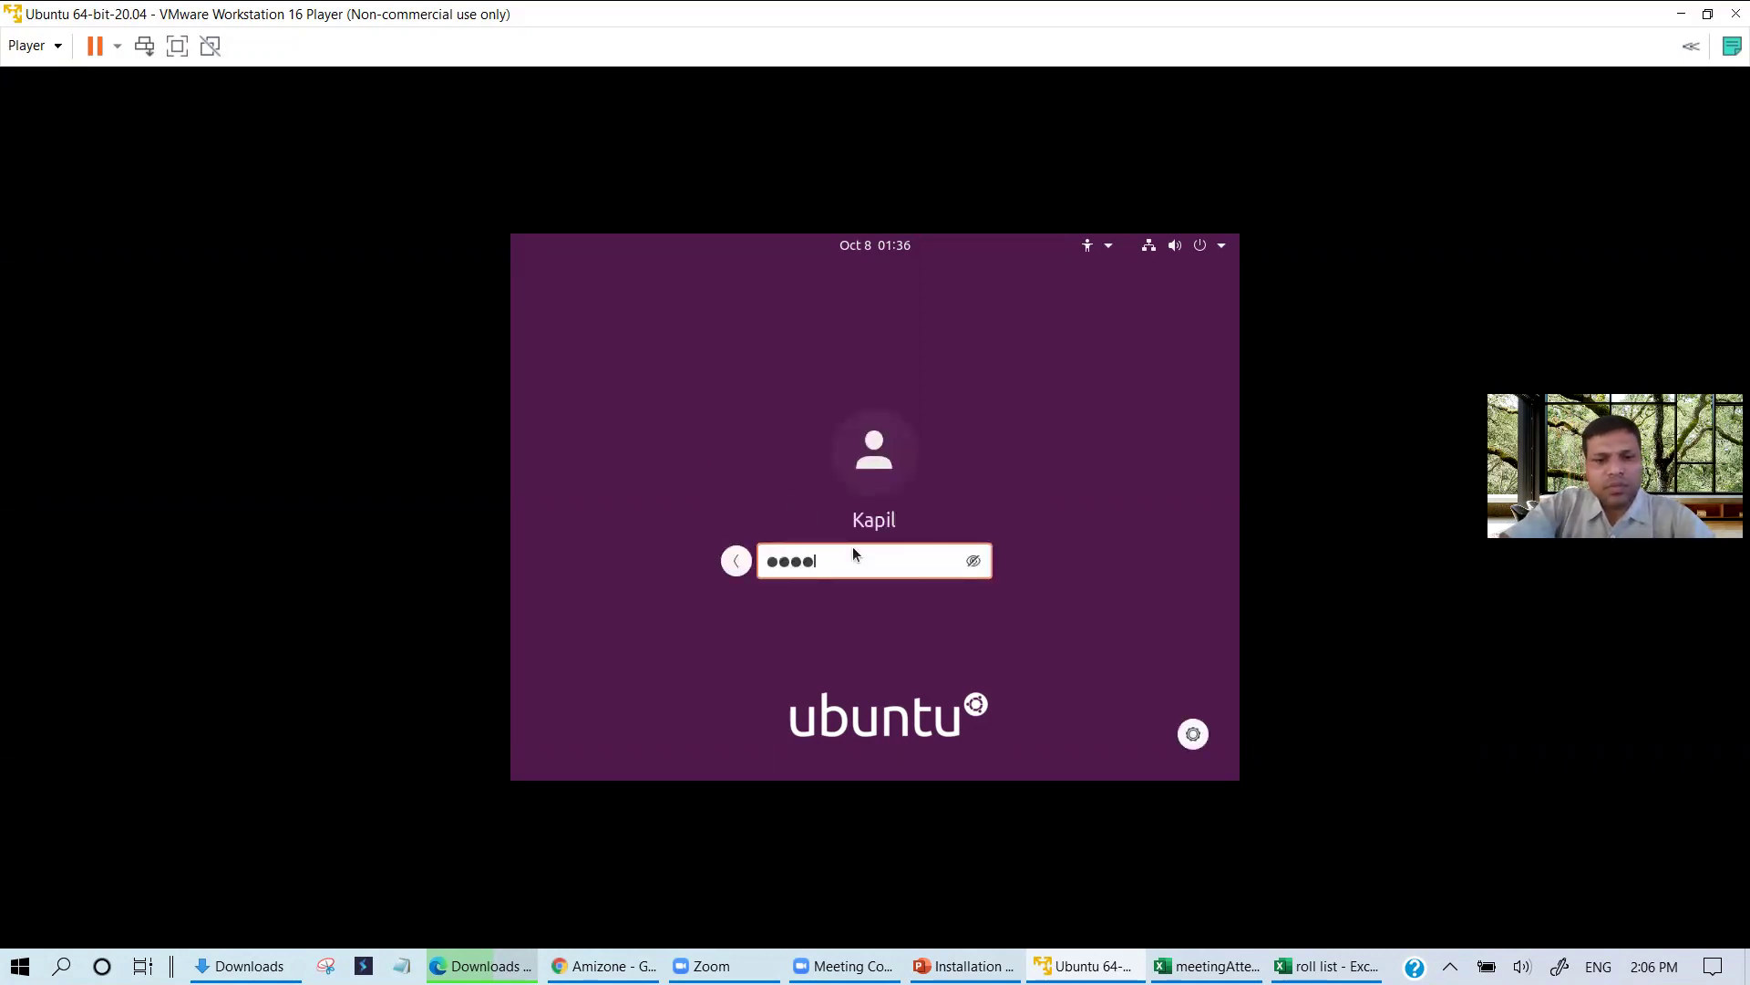
pyautogui.write('word')
pyautogui.press('Return')
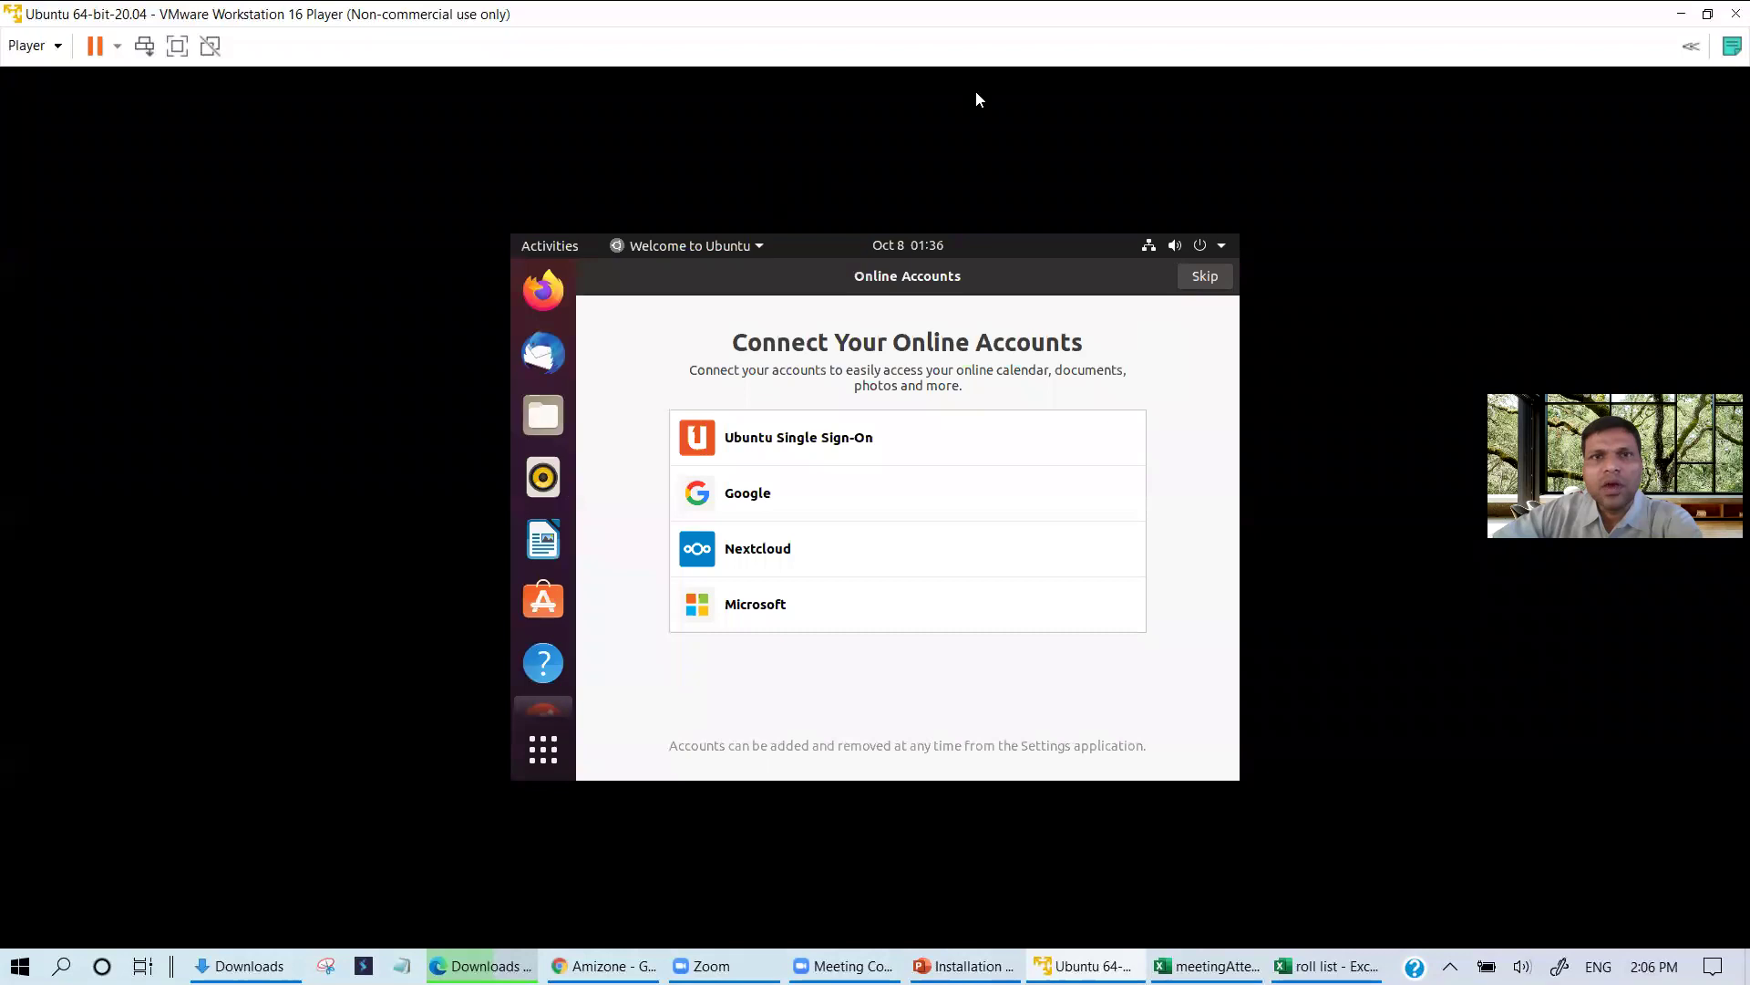
# - Refit the VM window, then skip the Online Accounts, Livepatch, Help Improve and Privacy welcome pages
pyautogui.click(1708, 13)
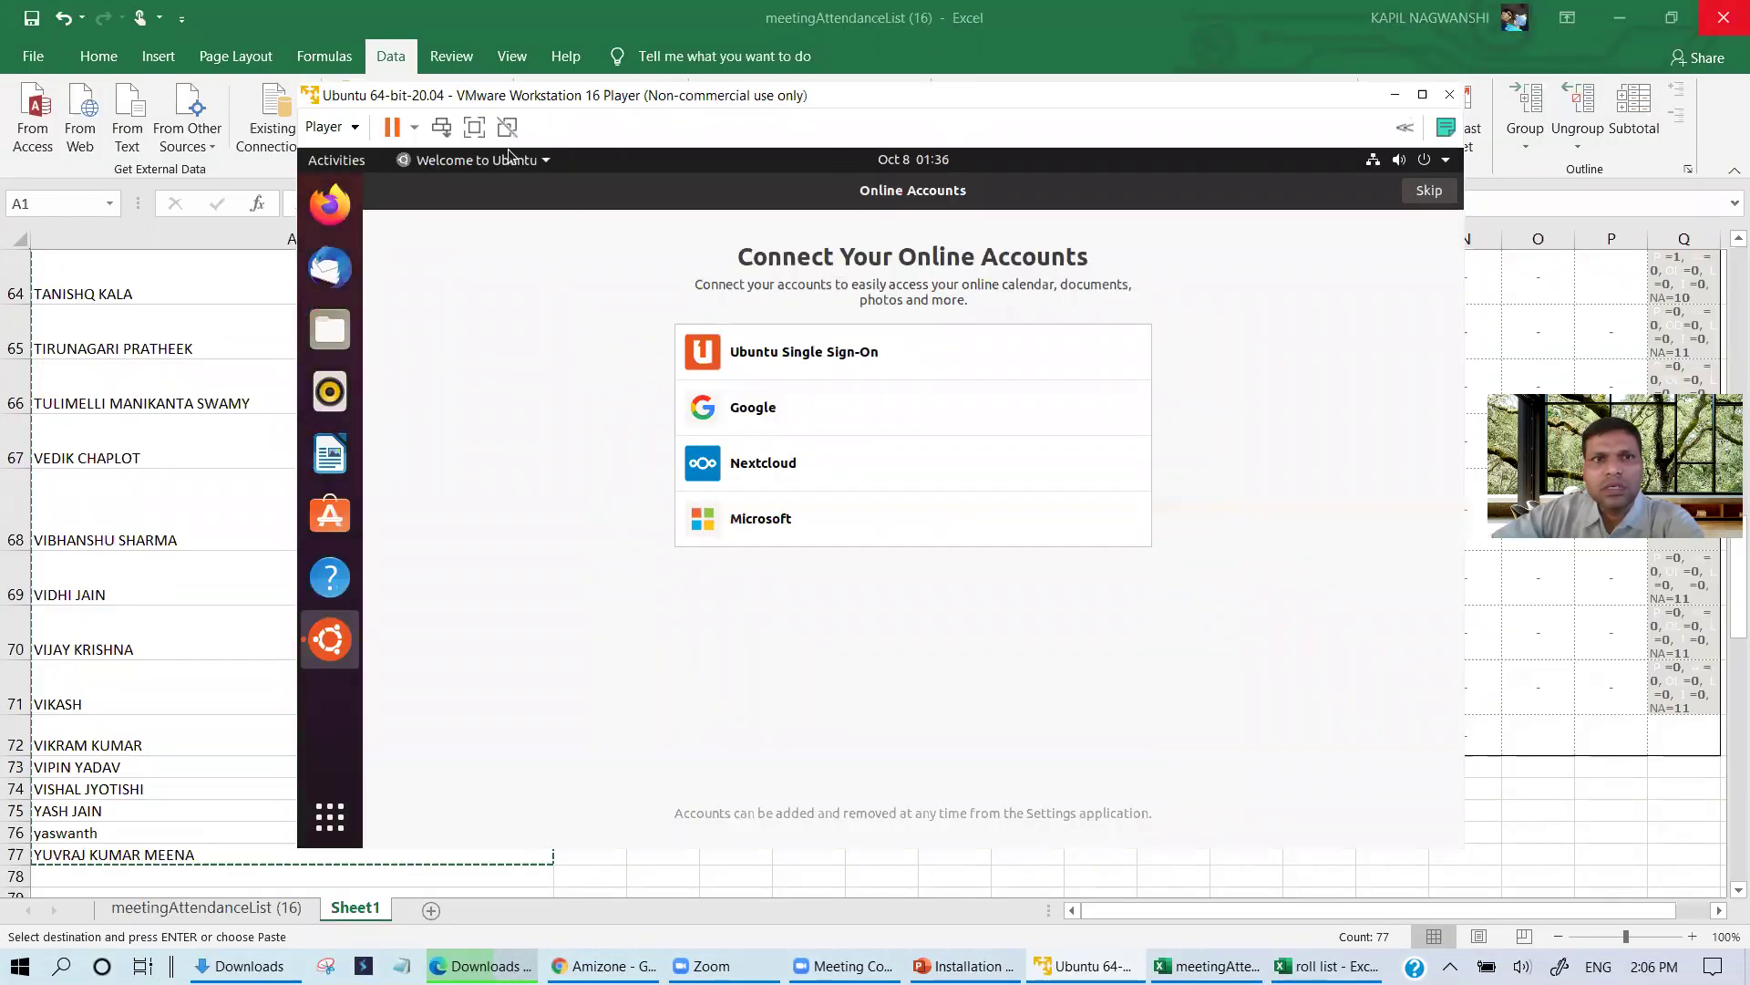
pyautogui.click(1422, 96)
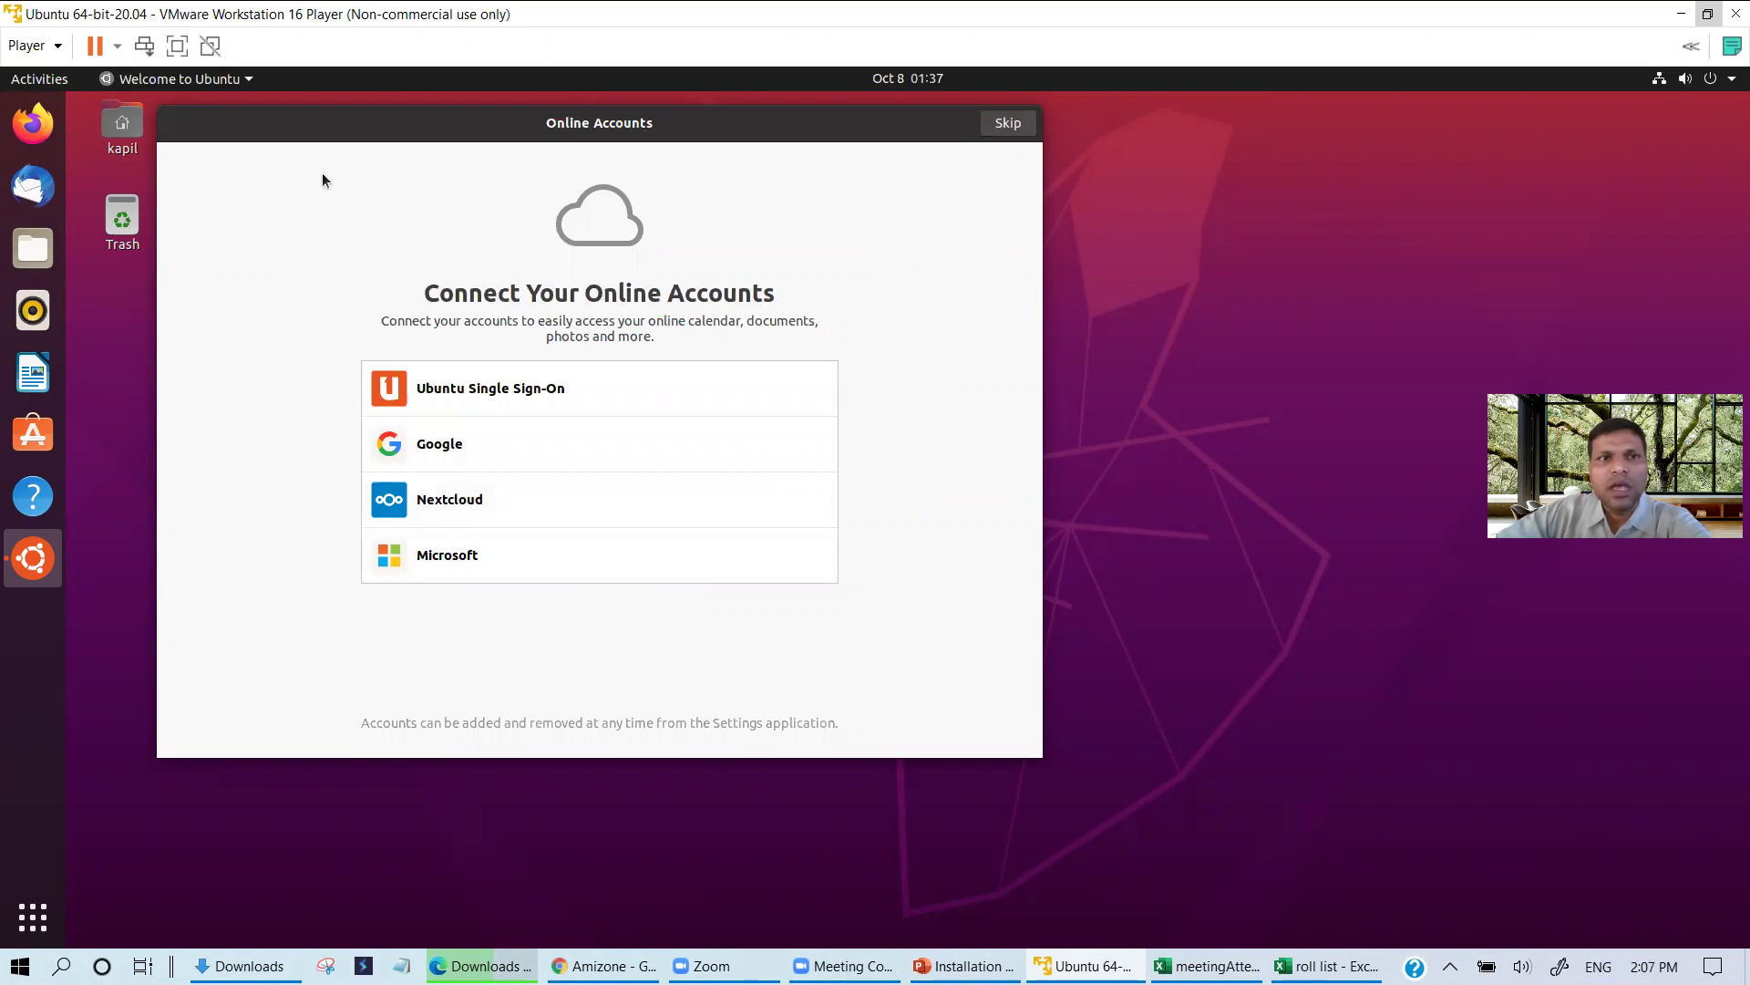
pyautogui.click(1007, 122)
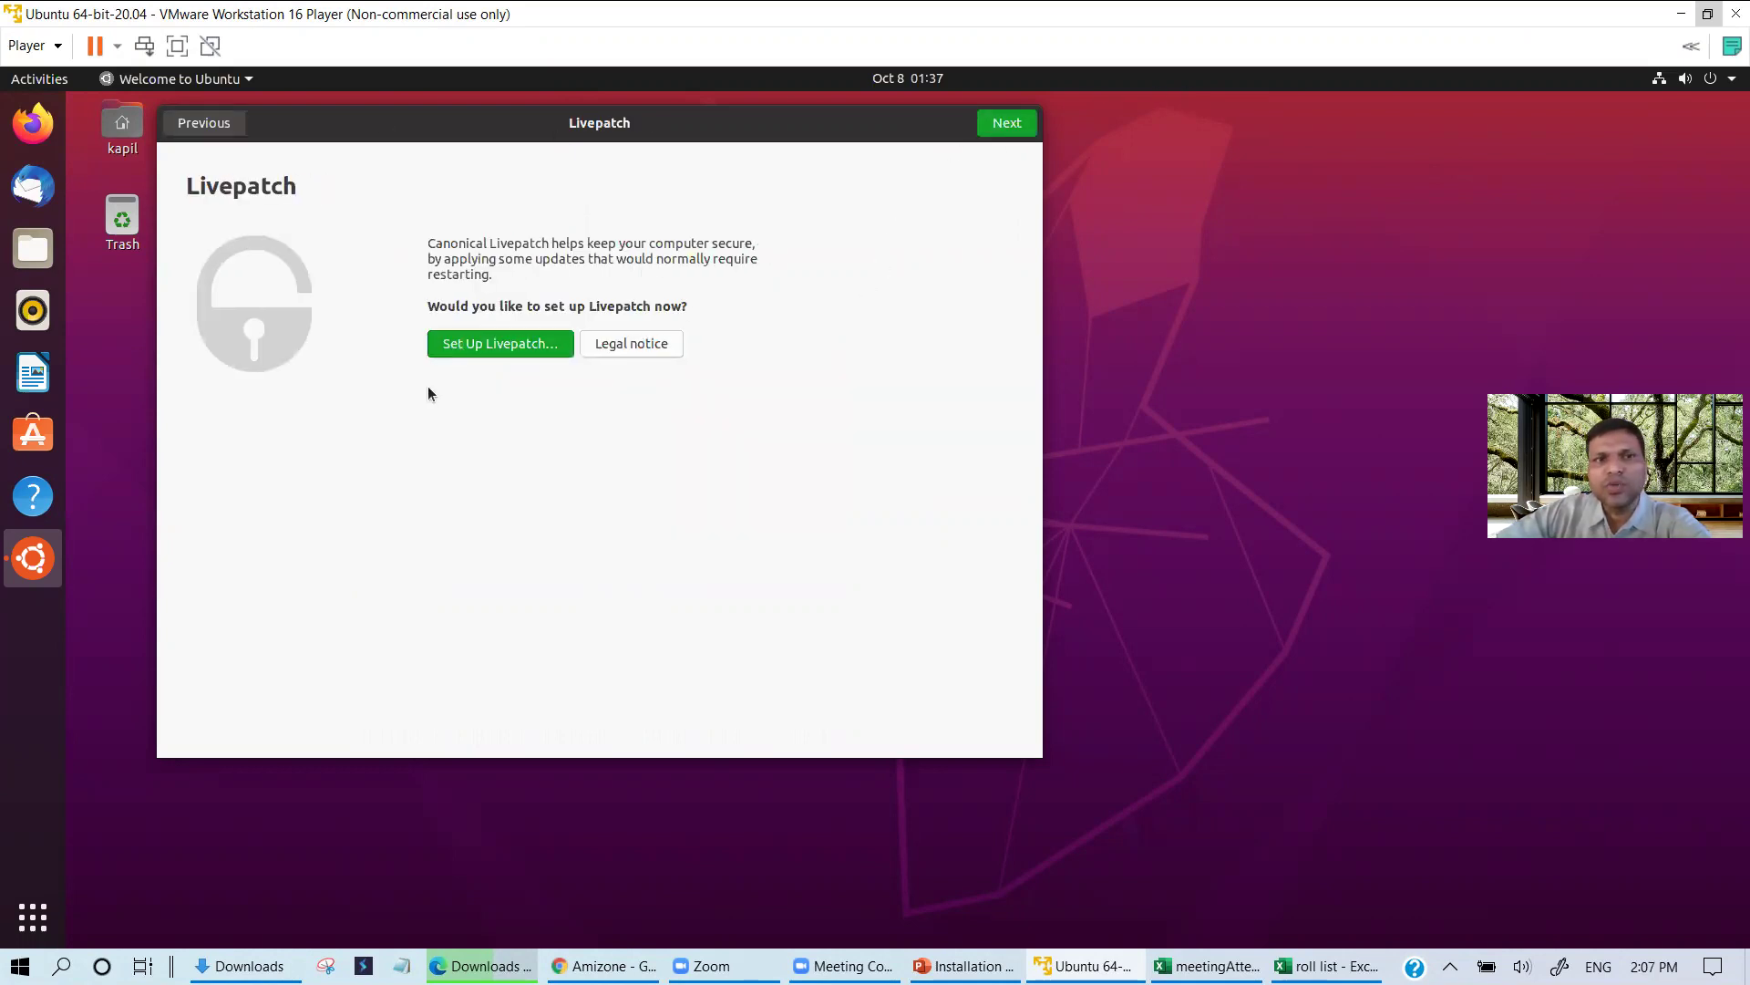
pyautogui.click(1007, 122)
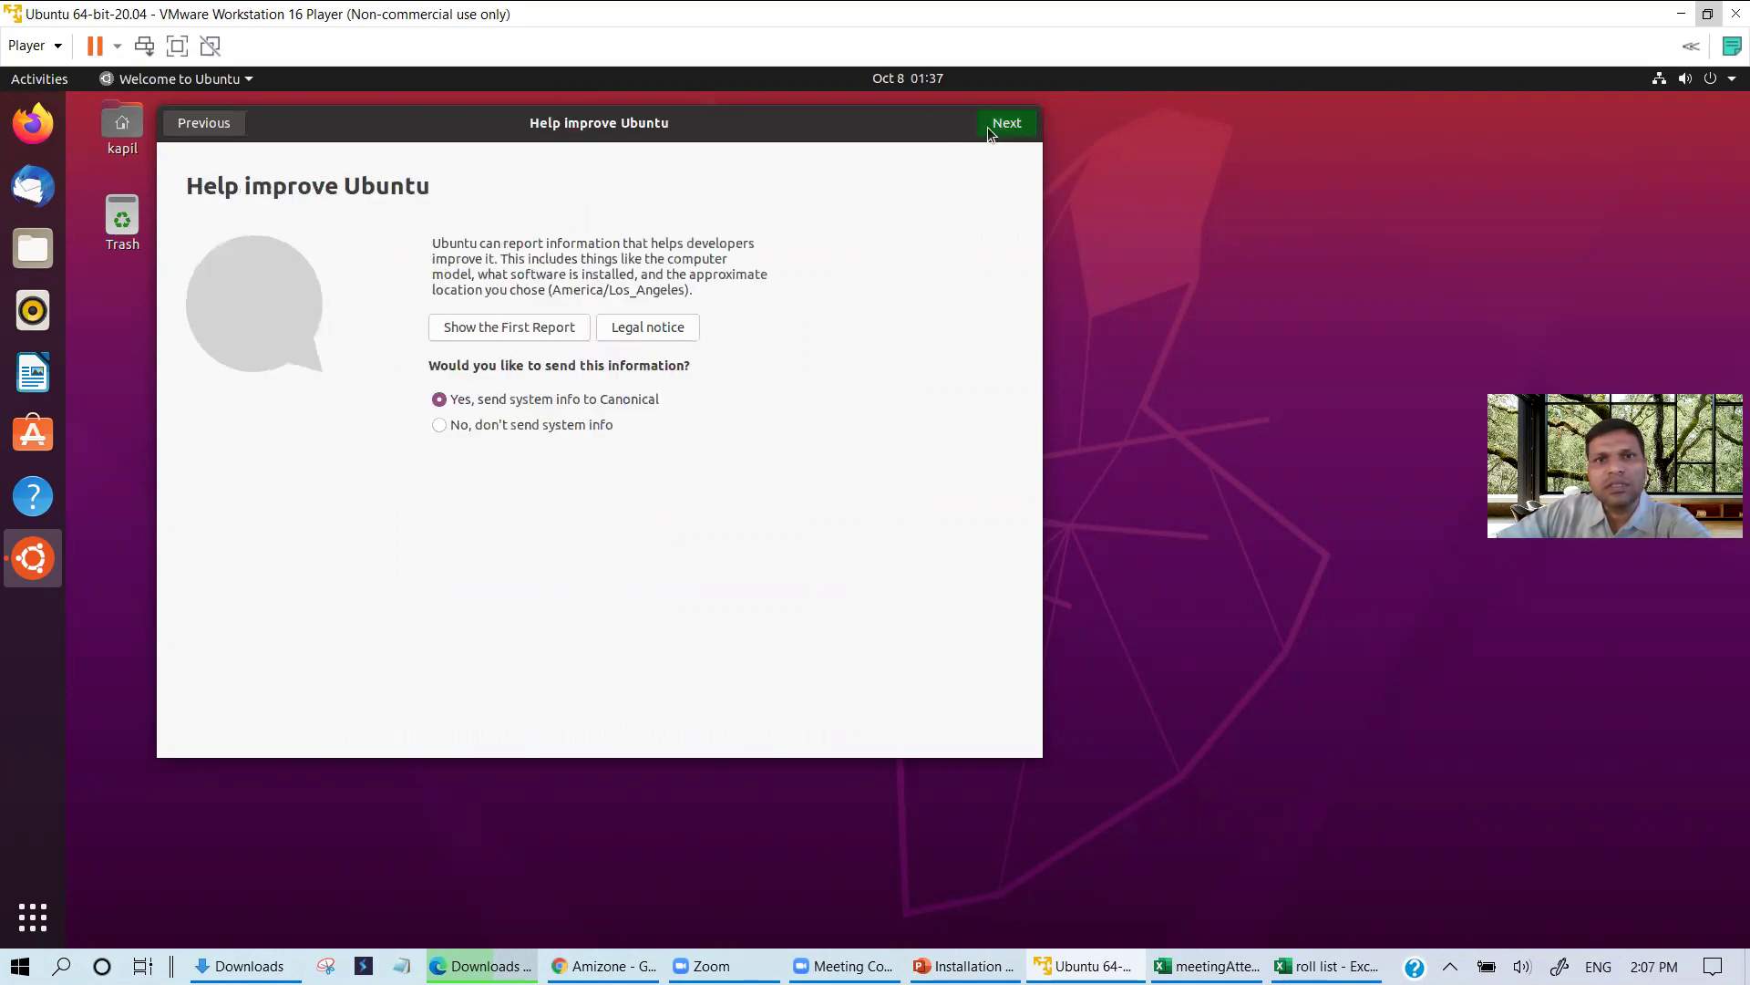
pyautogui.press('Return')
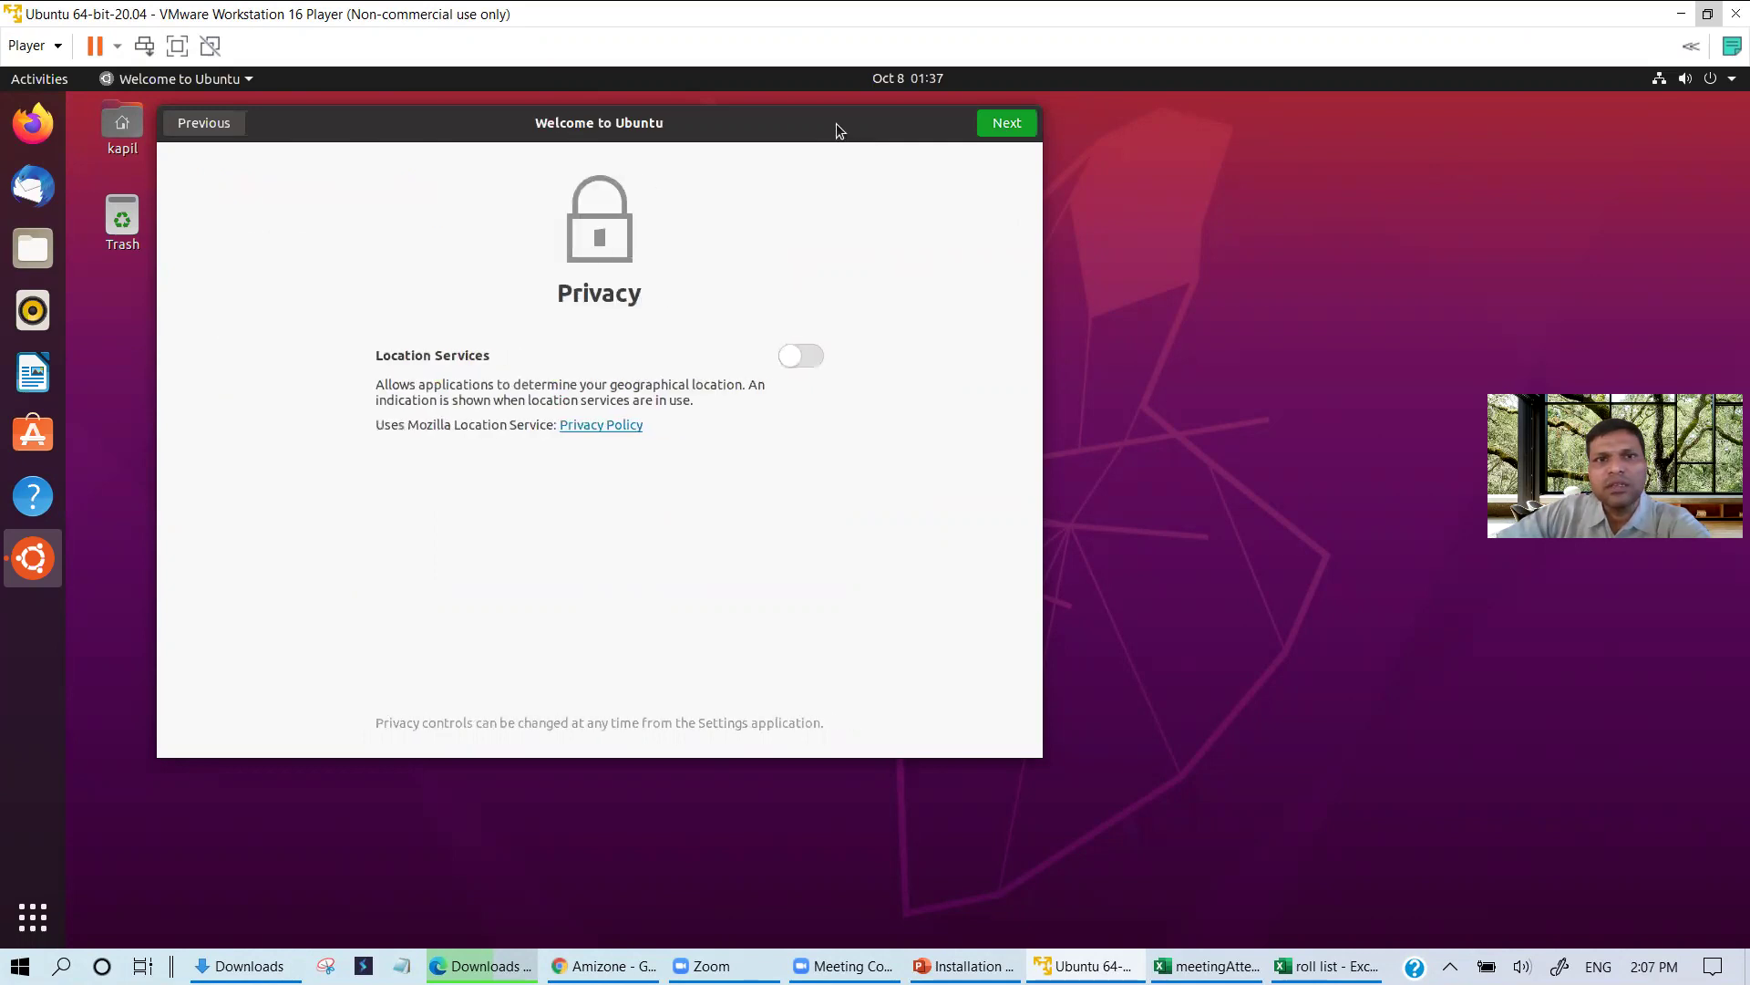
pyautogui.click(1006, 125)
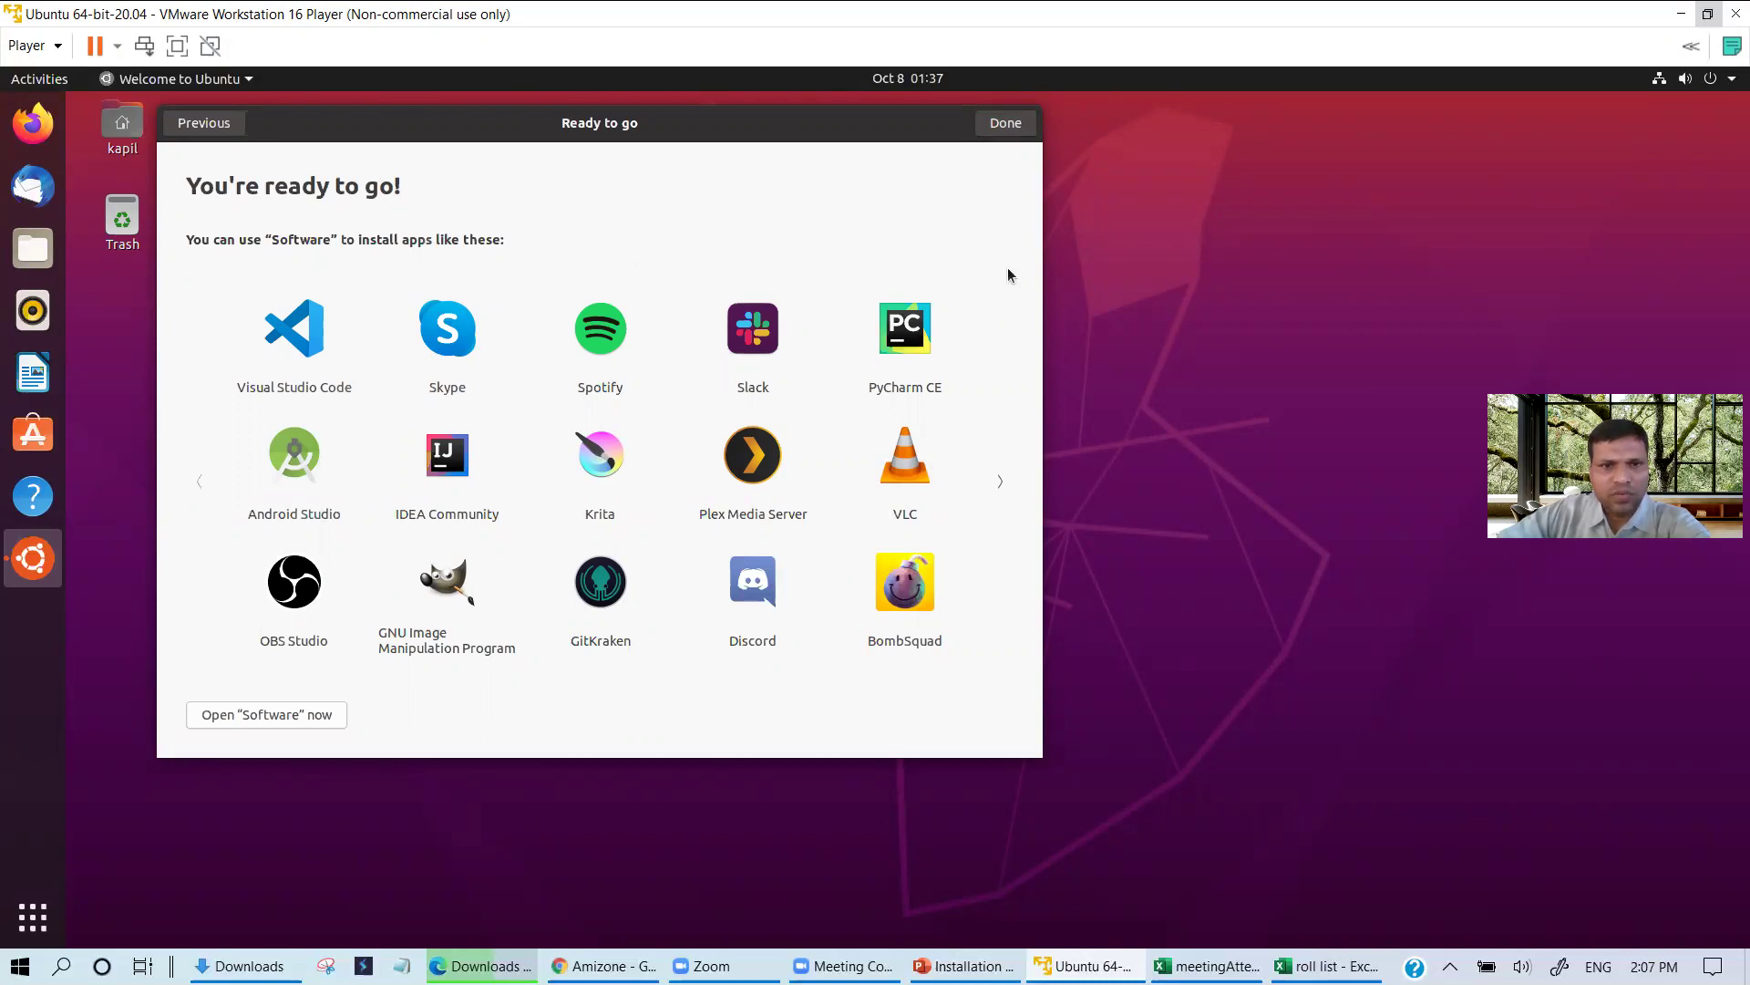
pyautogui.click(1006, 122)
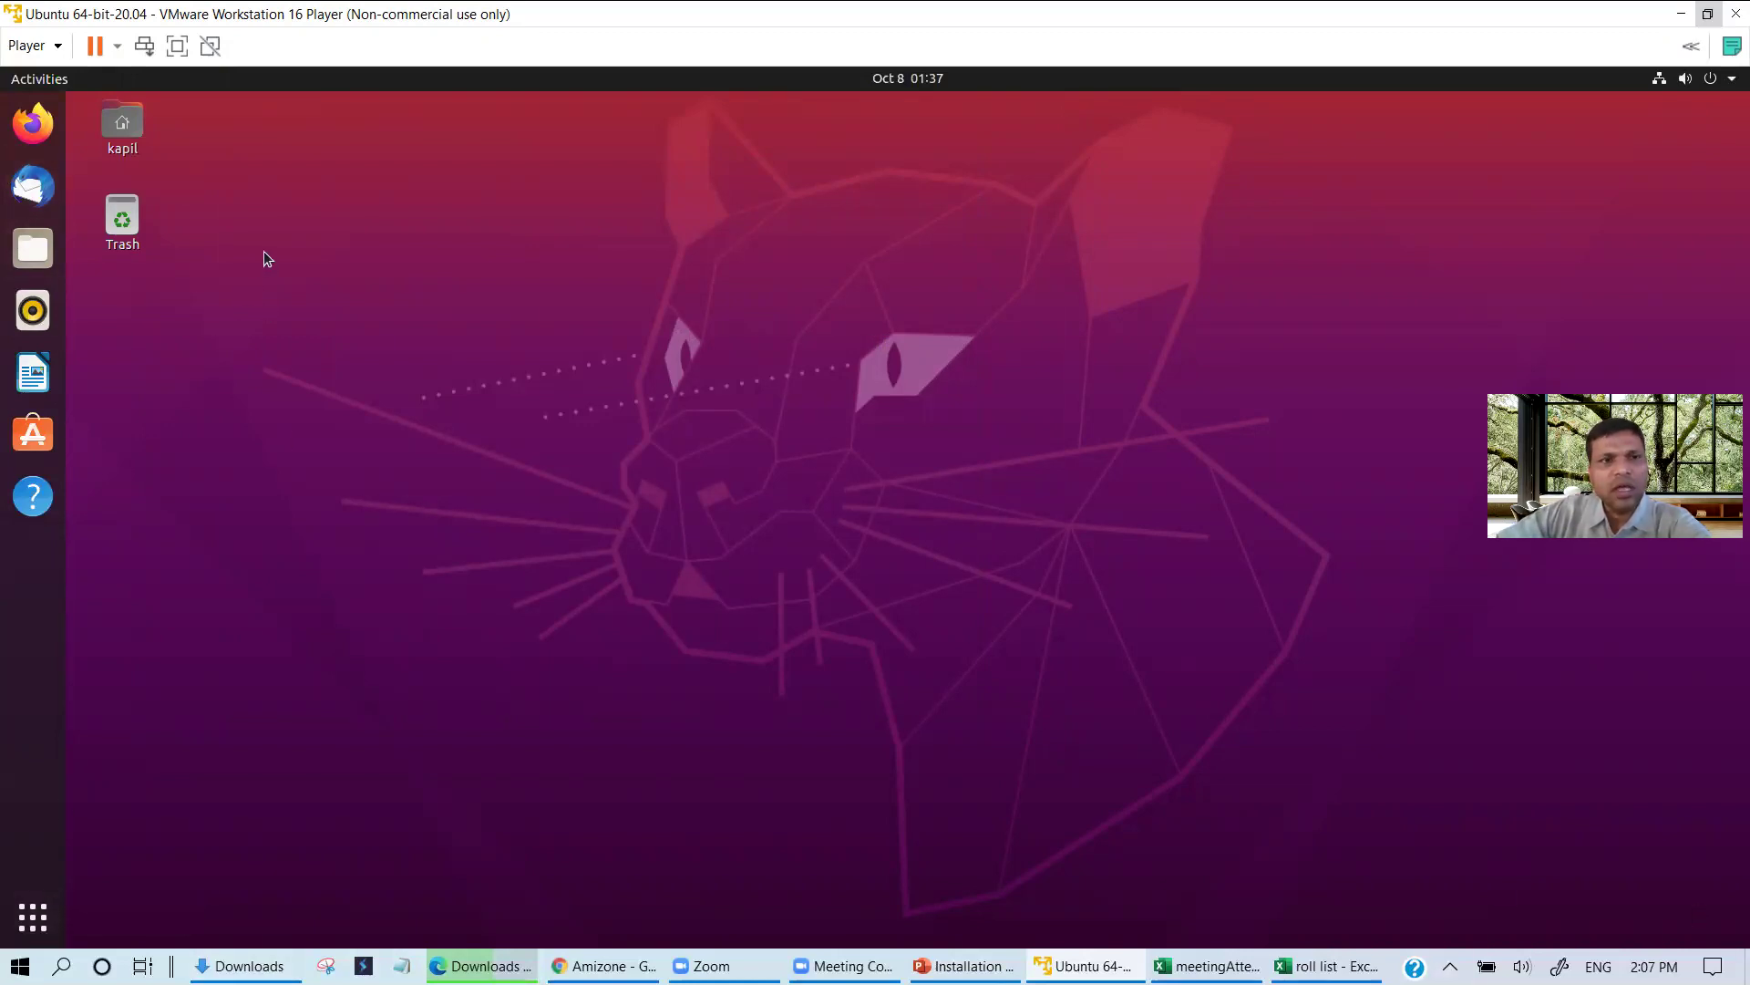
# - Launch Terminal via the 'term' search, confirm no cc compiler, and run 'sudo apt install gcc'
pyautogui.click(31, 917)
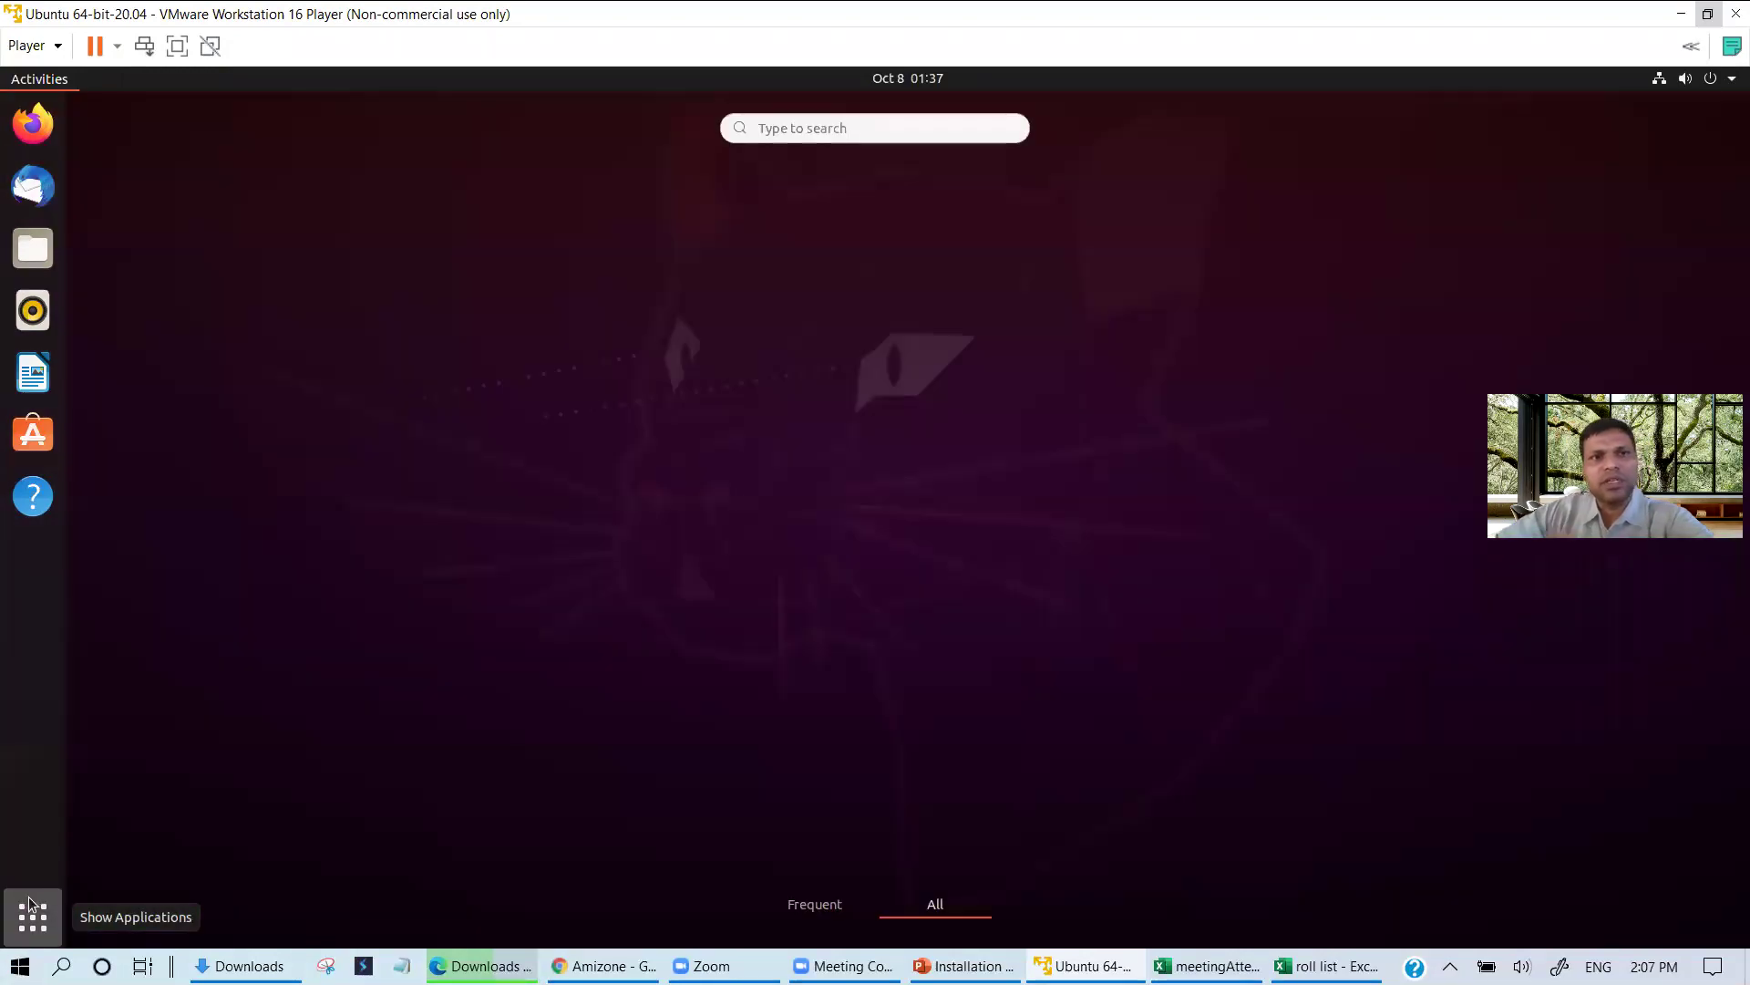
pyautogui.write('ter')
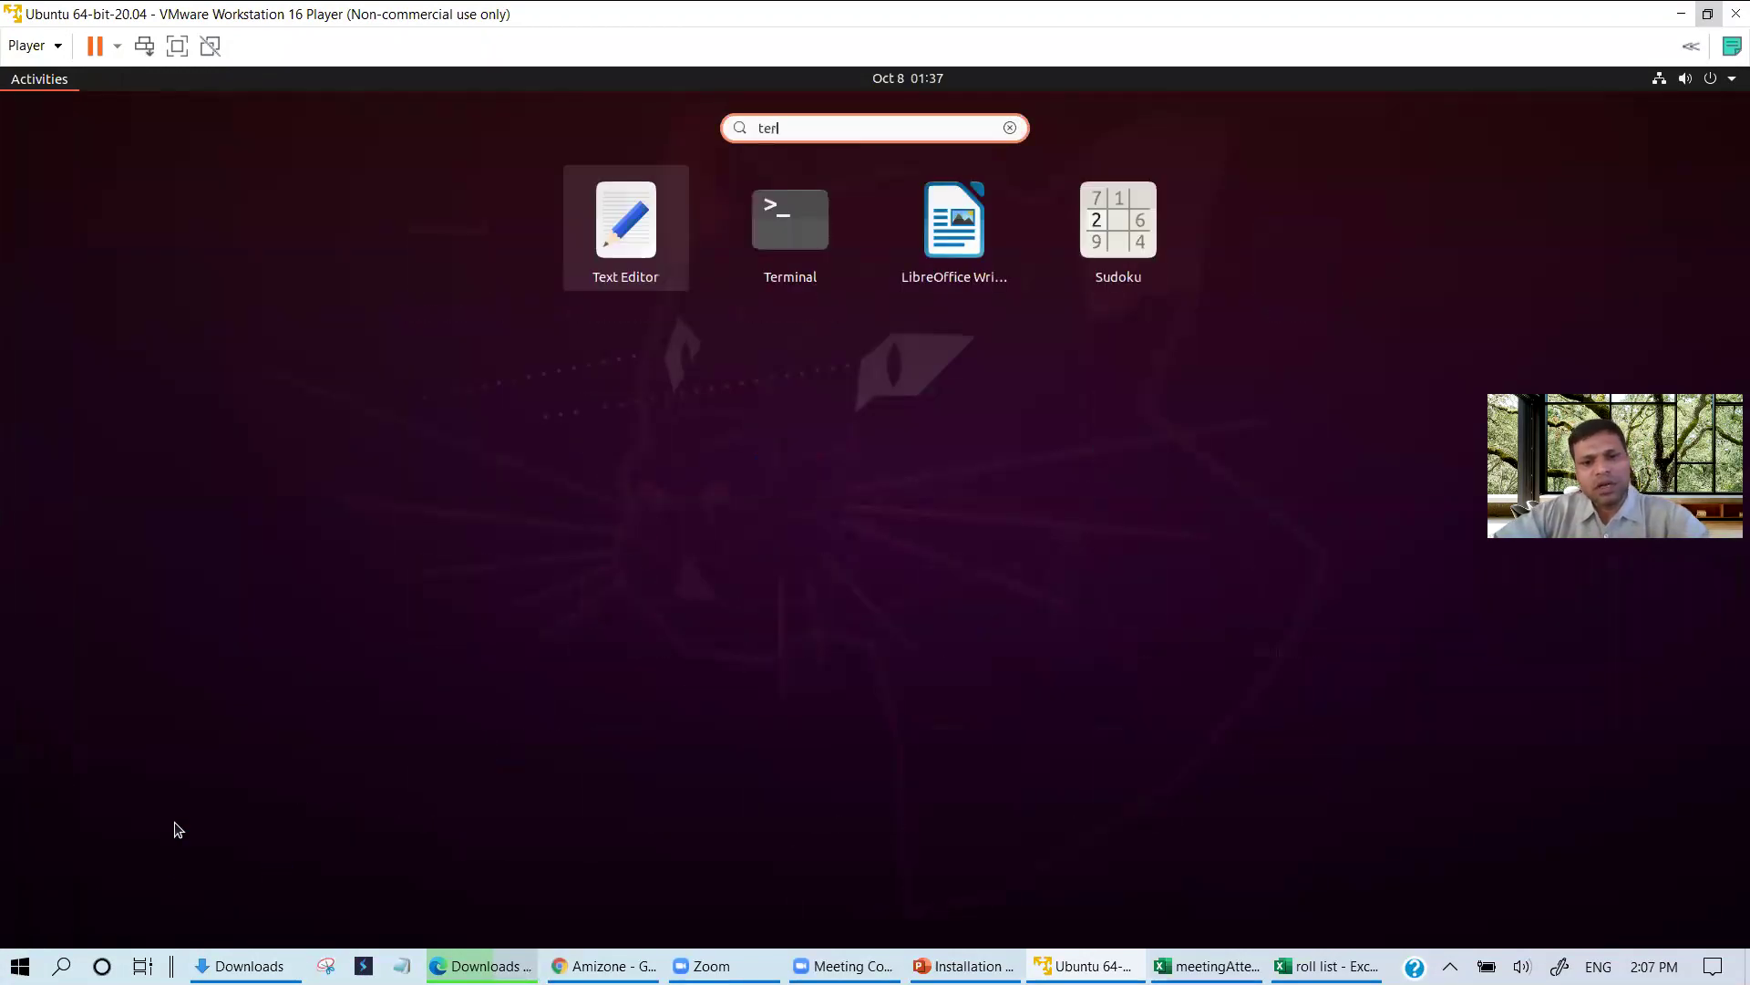
pyautogui.write('m')
pyautogui.press('Return')
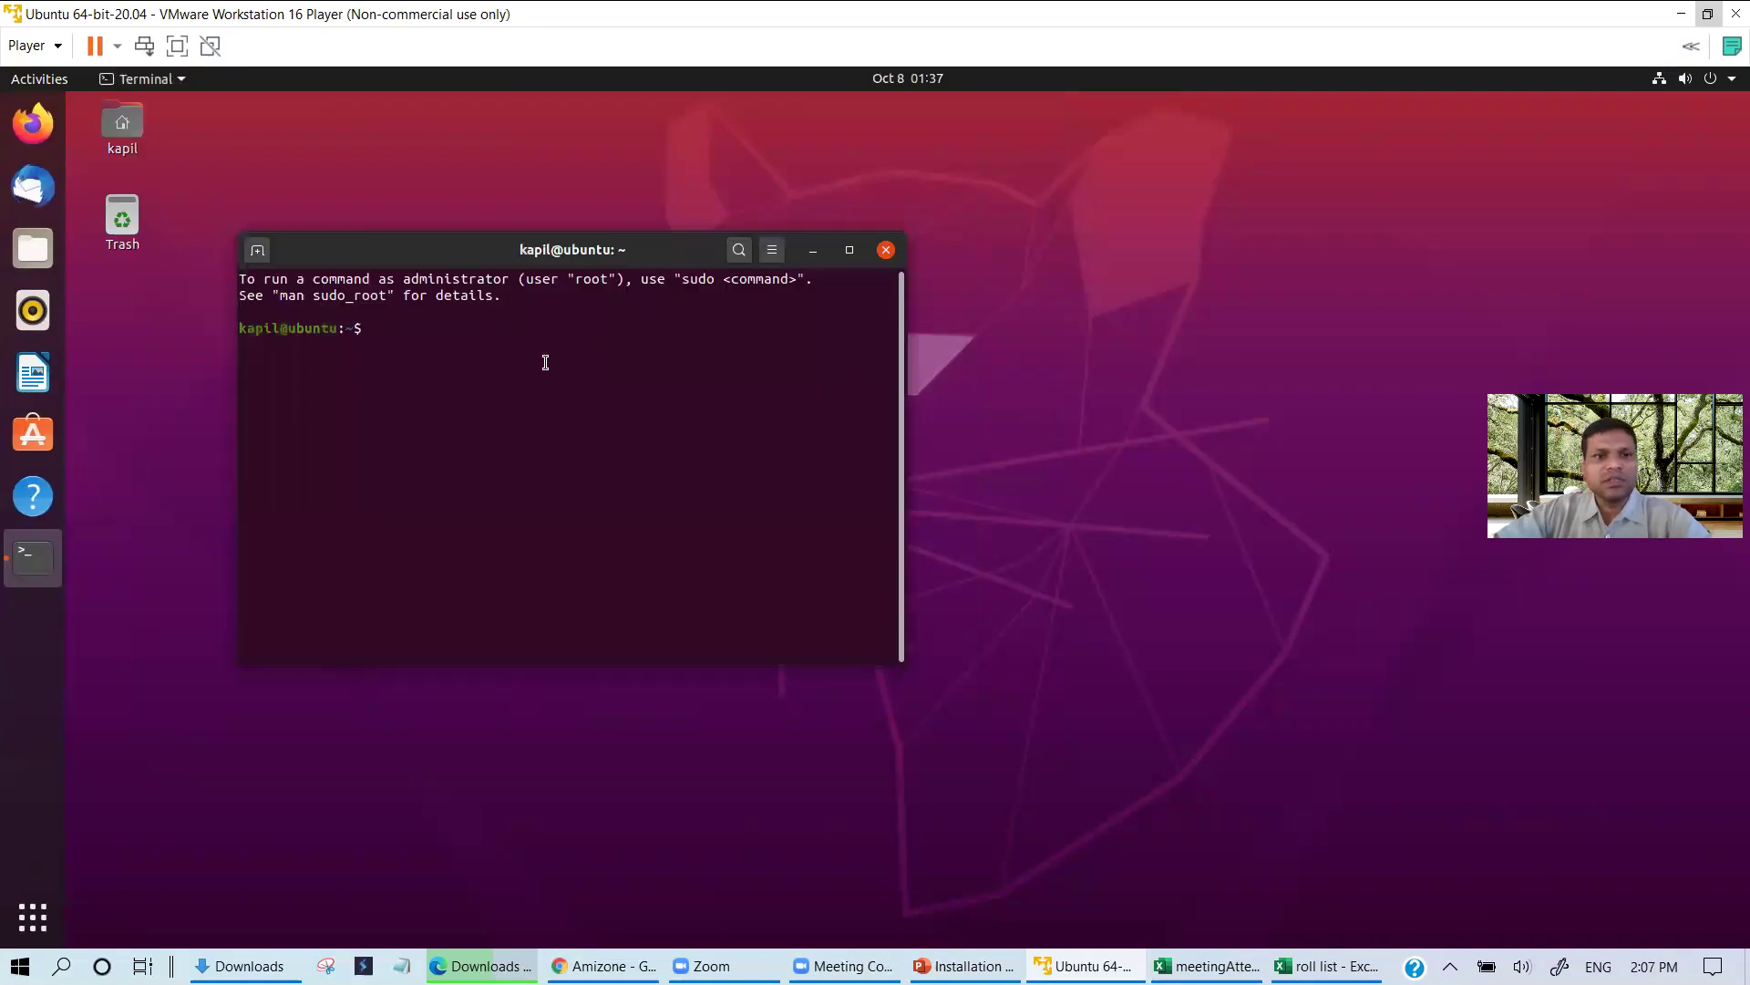
pyautogui.write('cc')
pyautogui.press('Return')
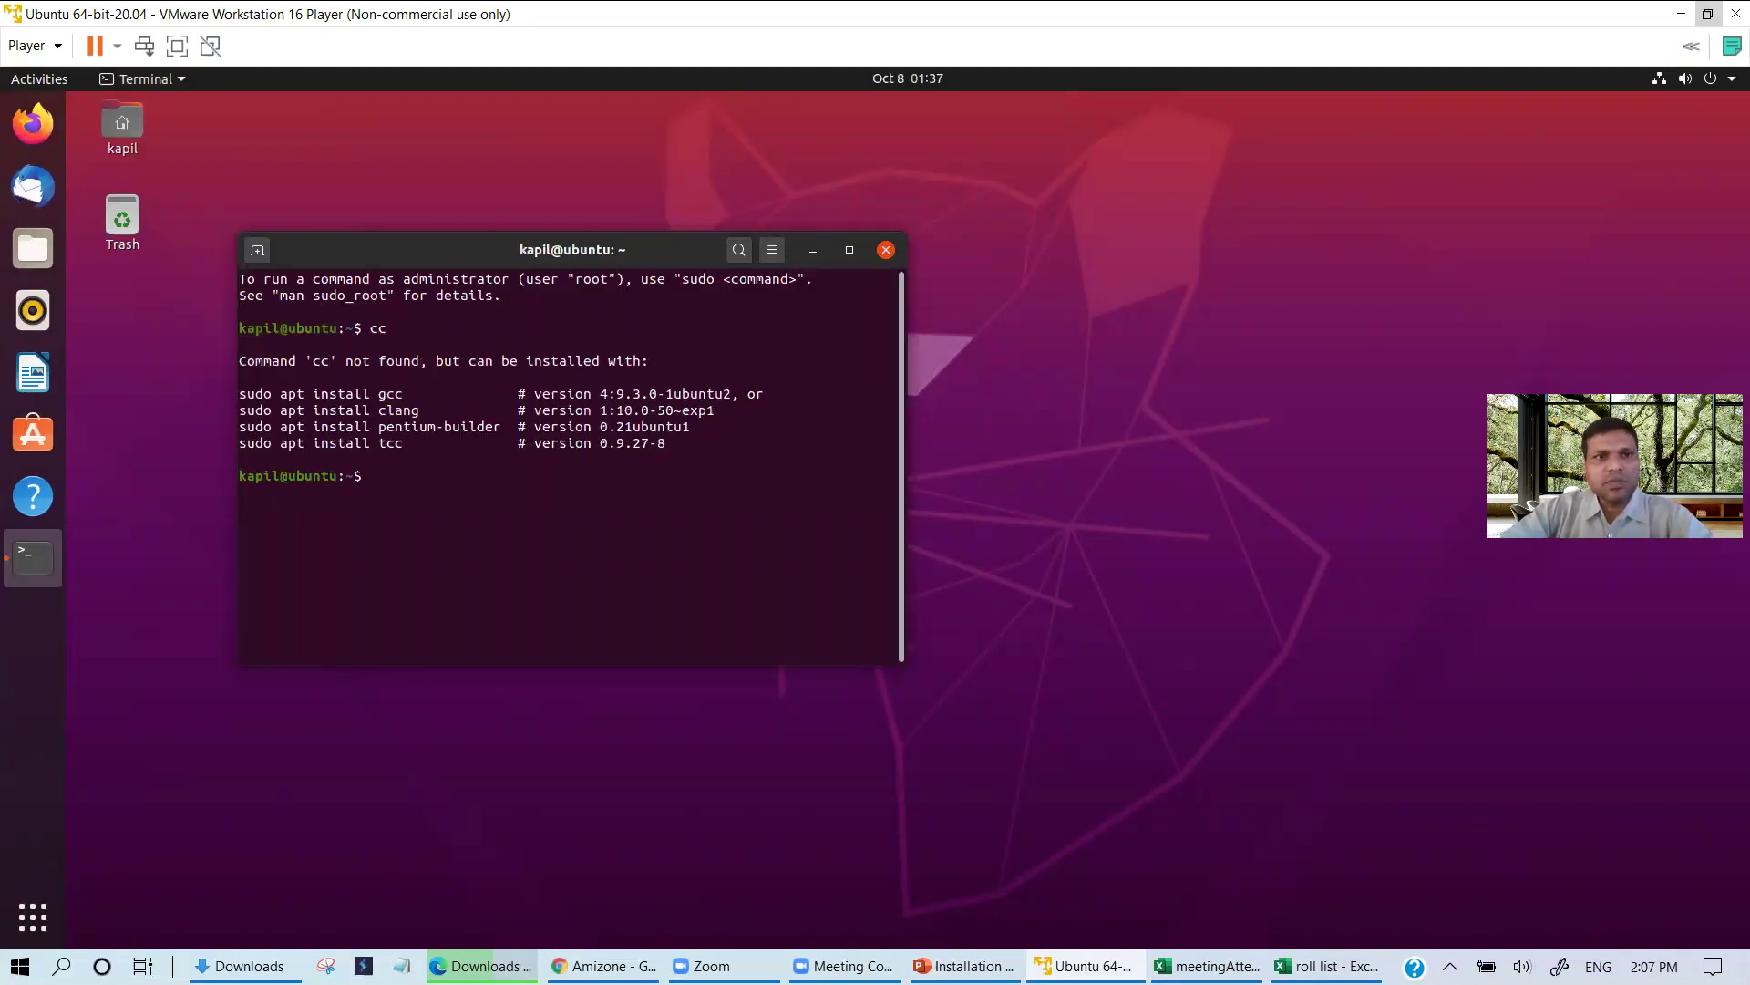
pyautogui.write('su')
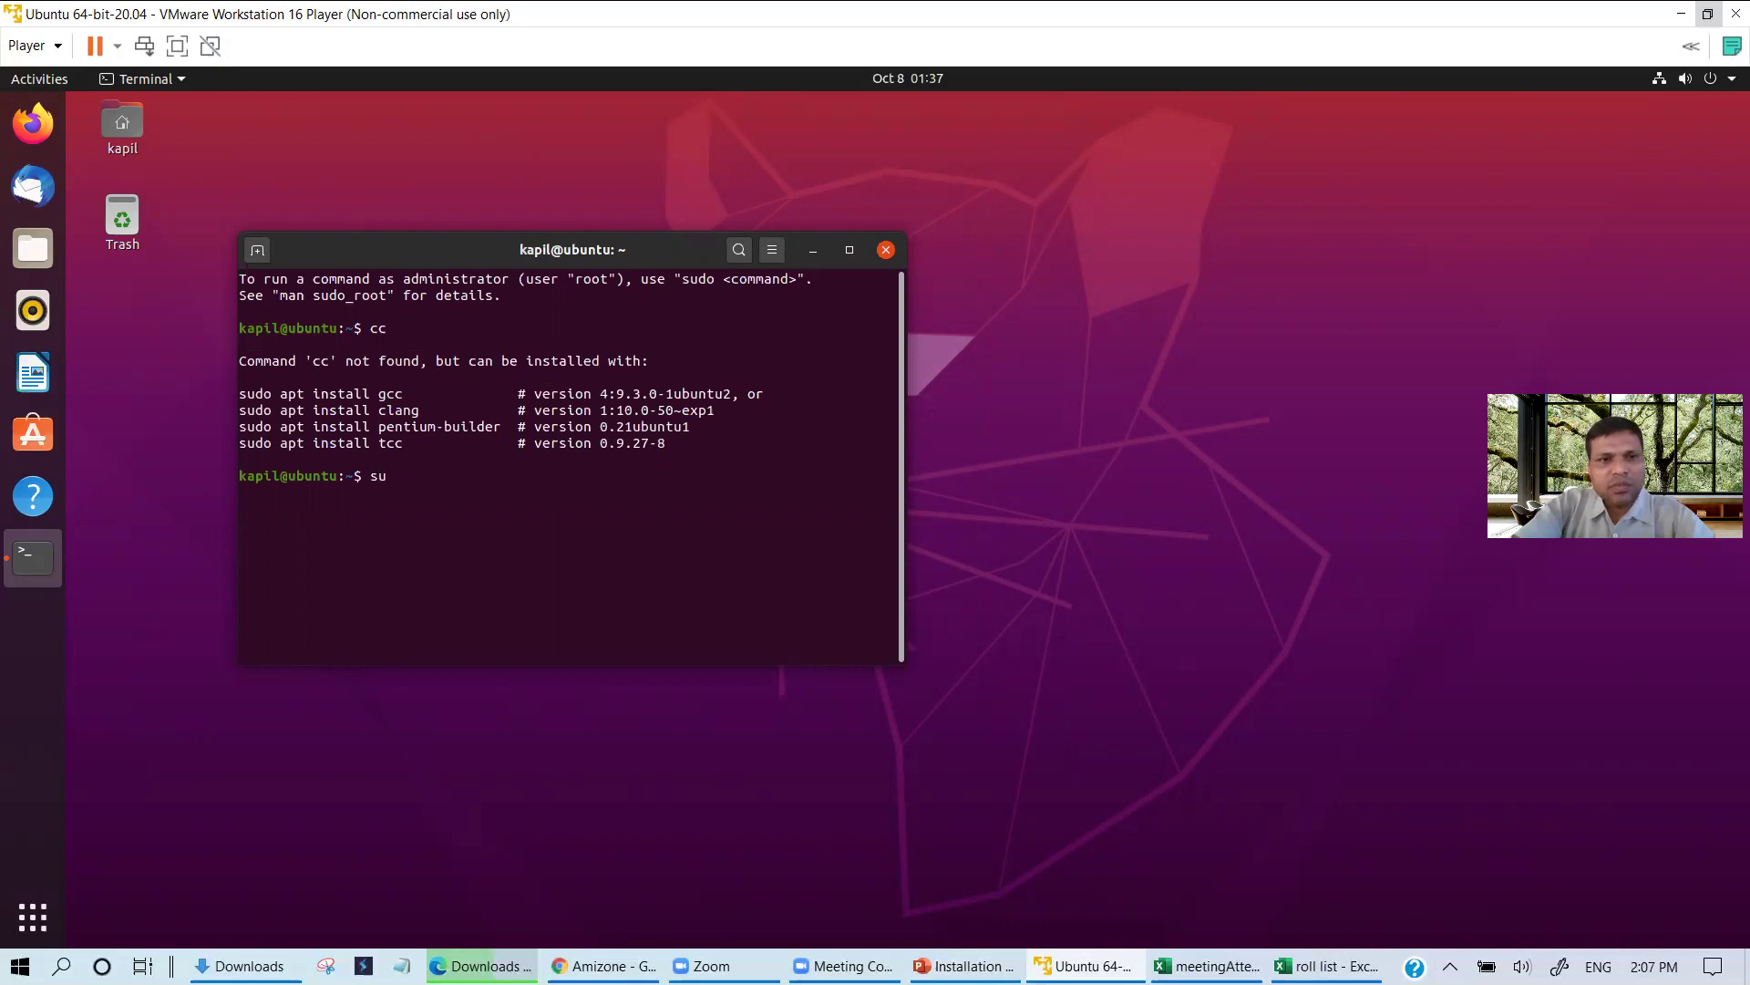
pyautogui.press('BackSpace')
pyautogui.press('BackSpace')
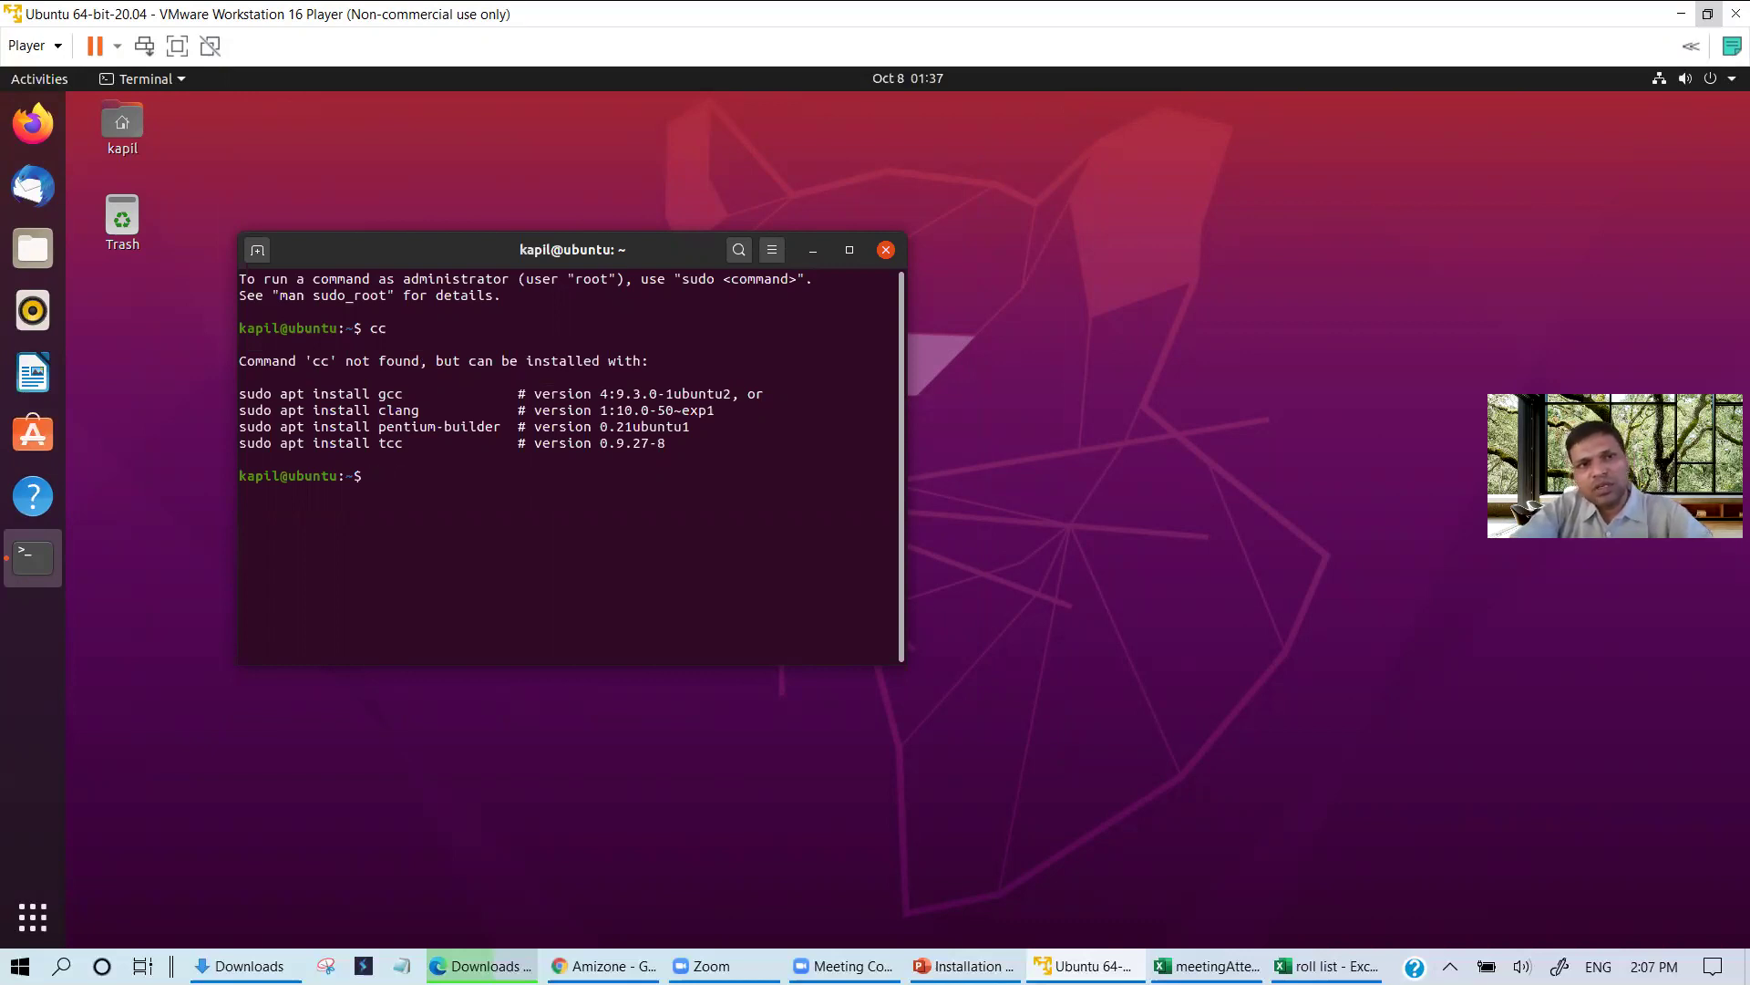
pyautogui.write('sud')
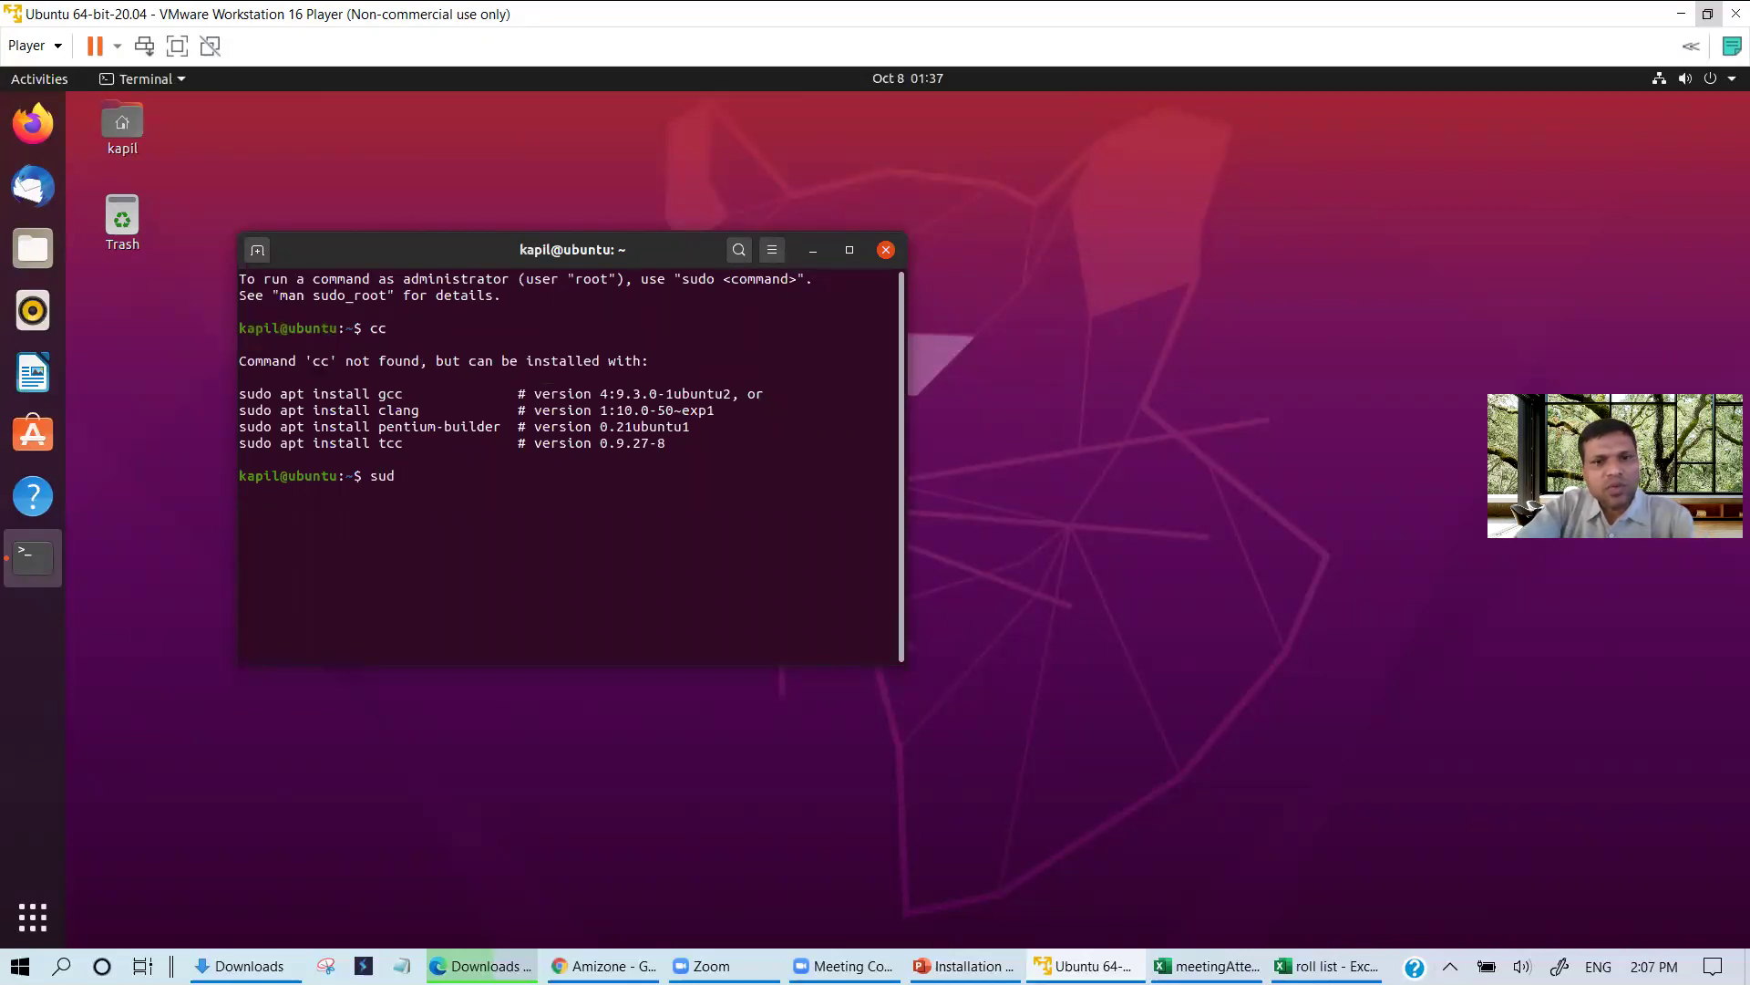
pyautogui.write('o apt ')
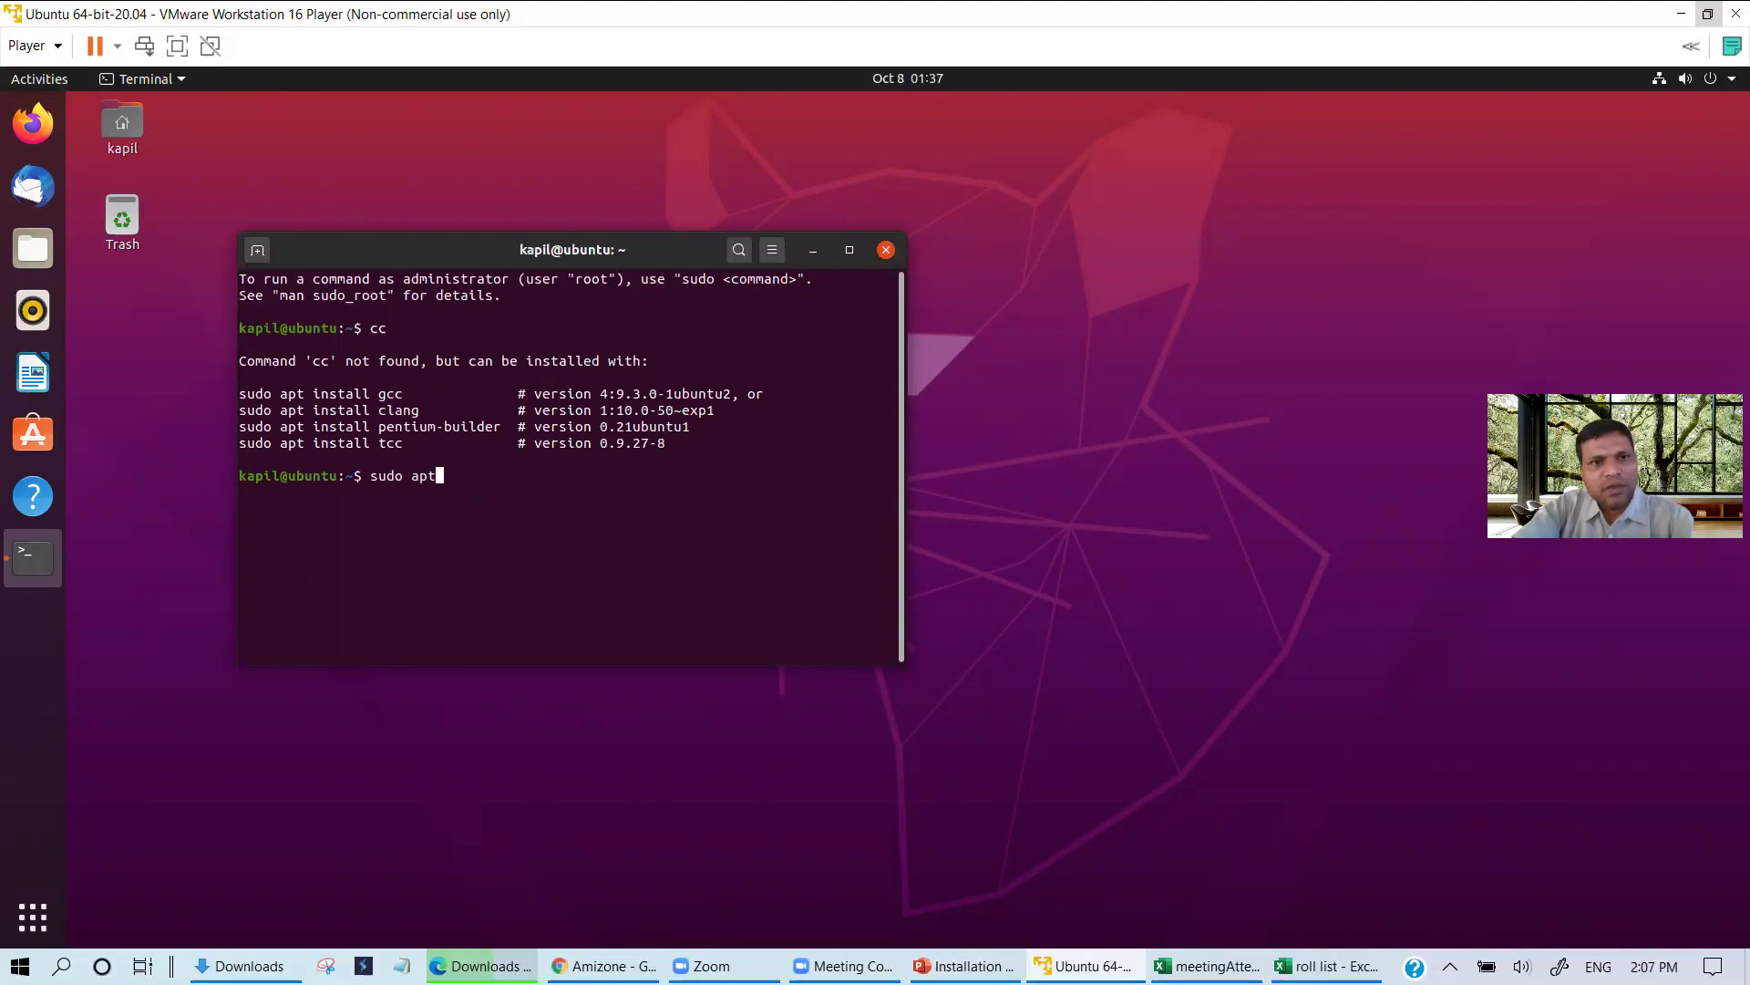
pyautogui.write('inst')
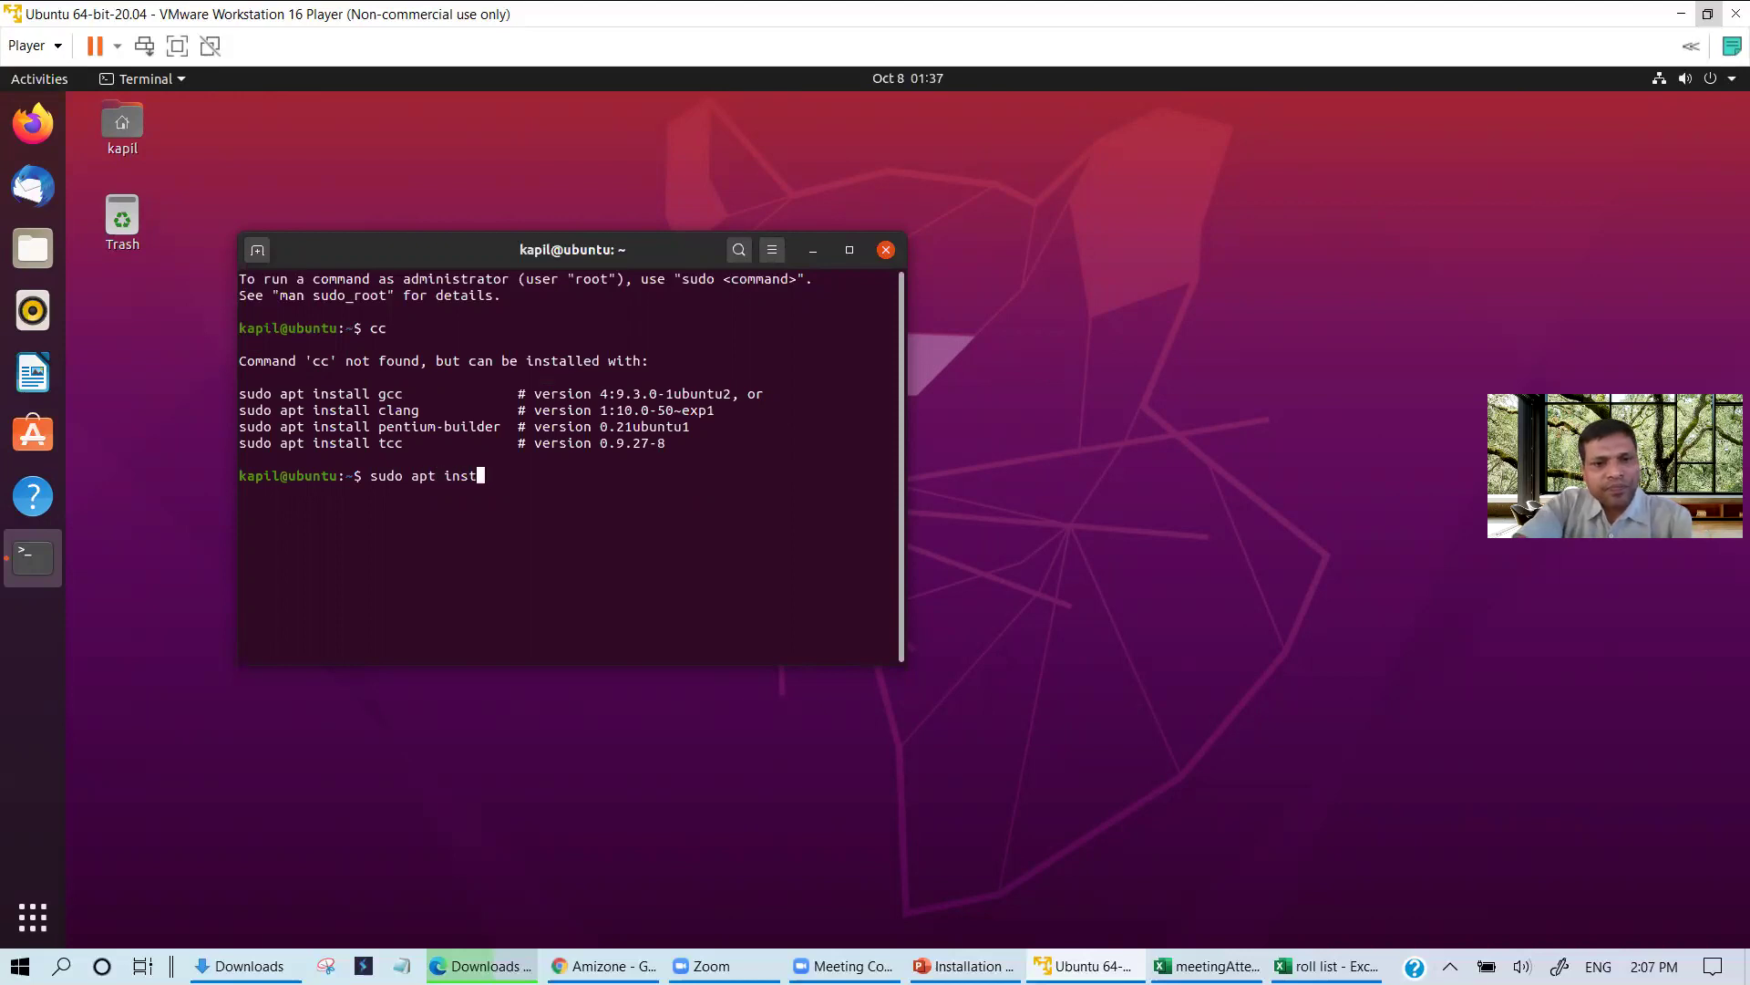
pyautogui.write('all gc')
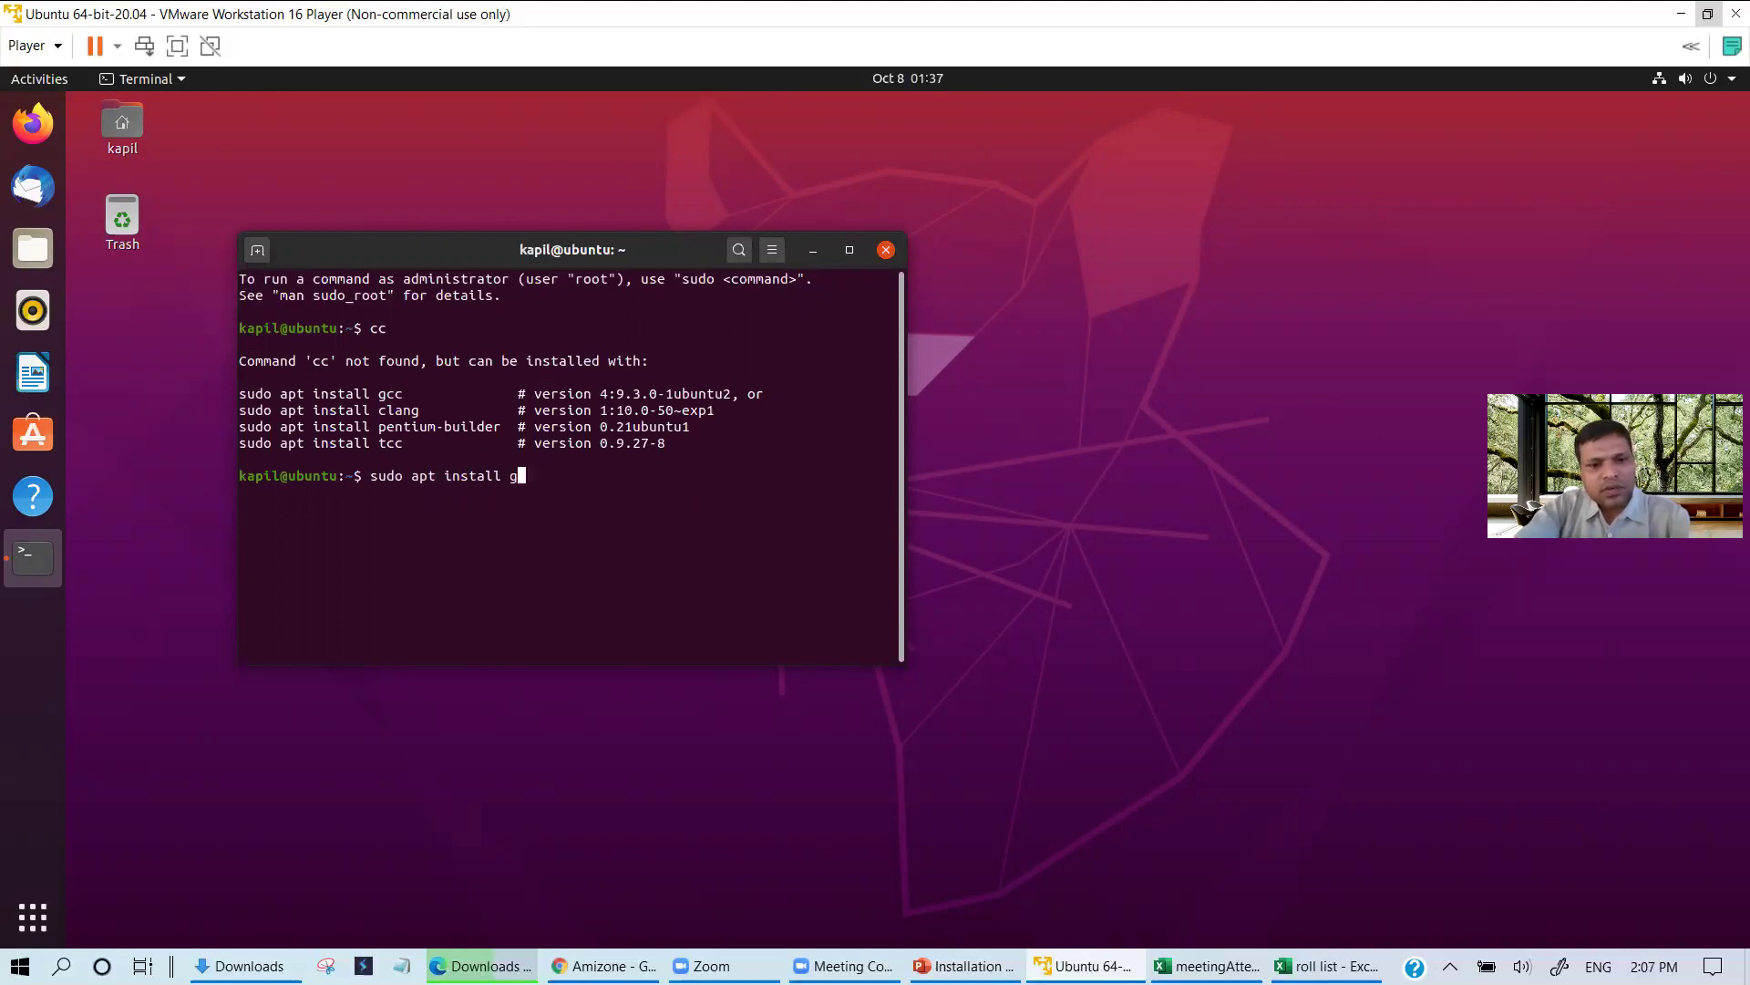
pyautogui.write('c')
pyautogui.press('Return')
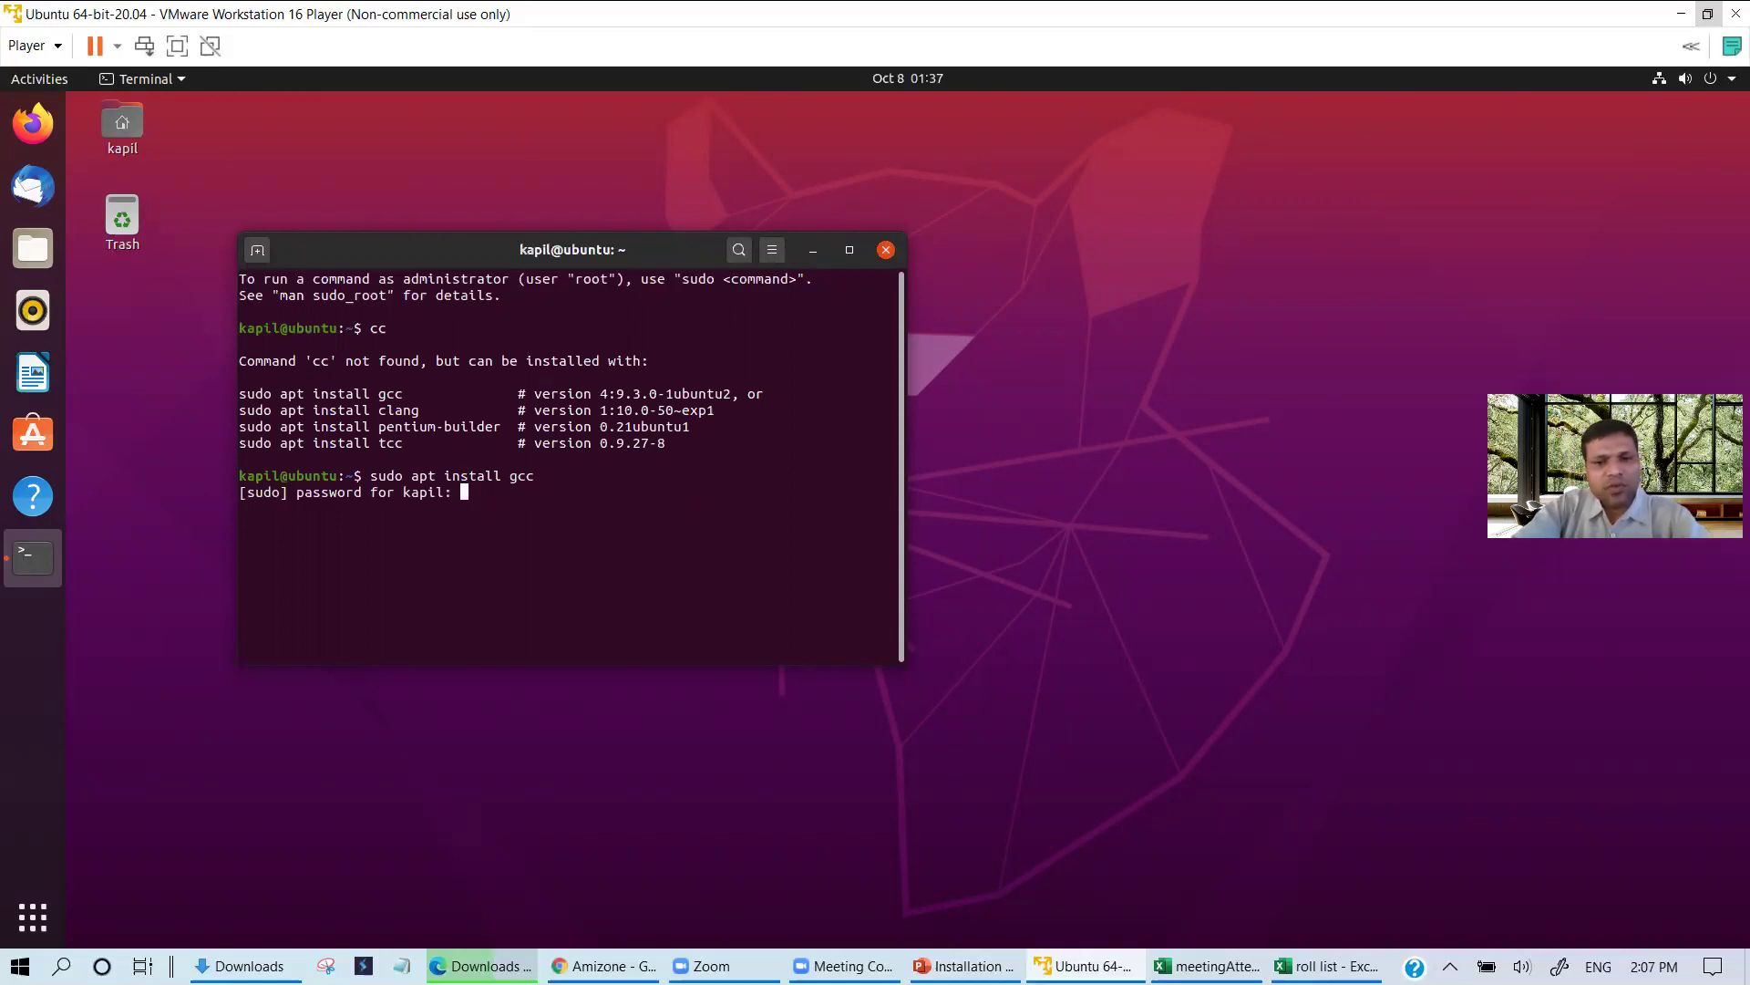
# - Give the sudo password, answer y to install gcc, and postpone Software Updater with Remind Me Later
pyautogui.press('Return')
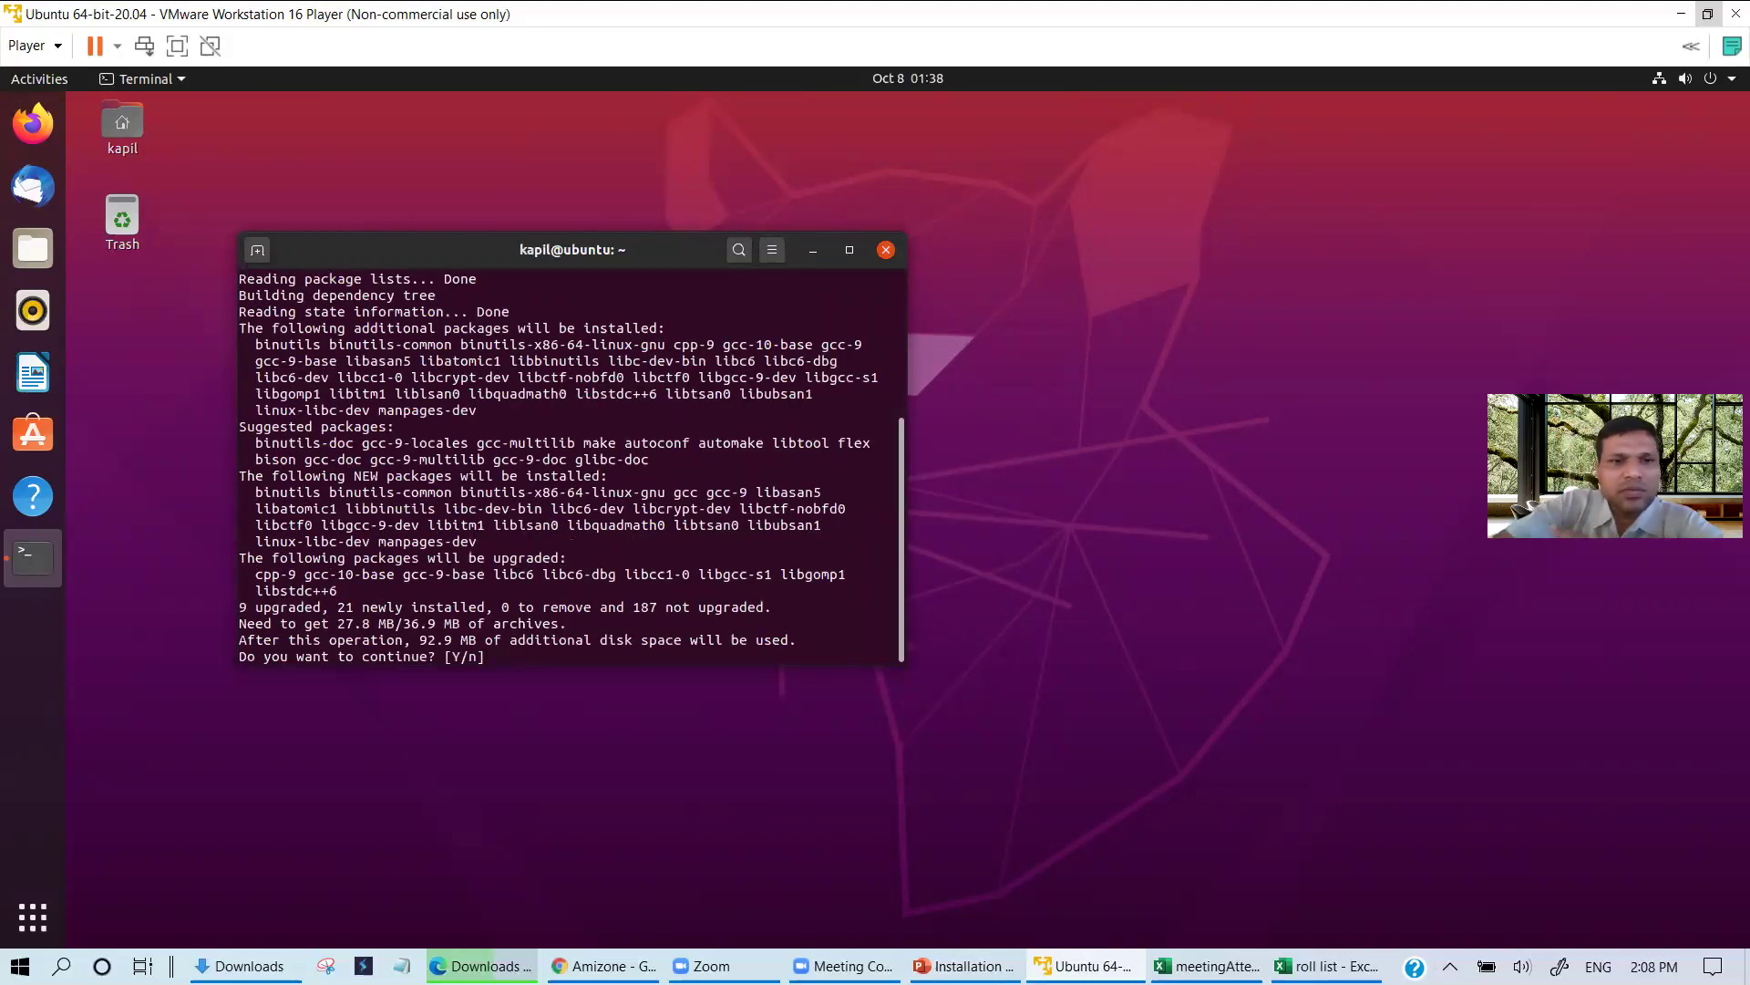
pyautogui.write('y')
pyautogui.press('Return')
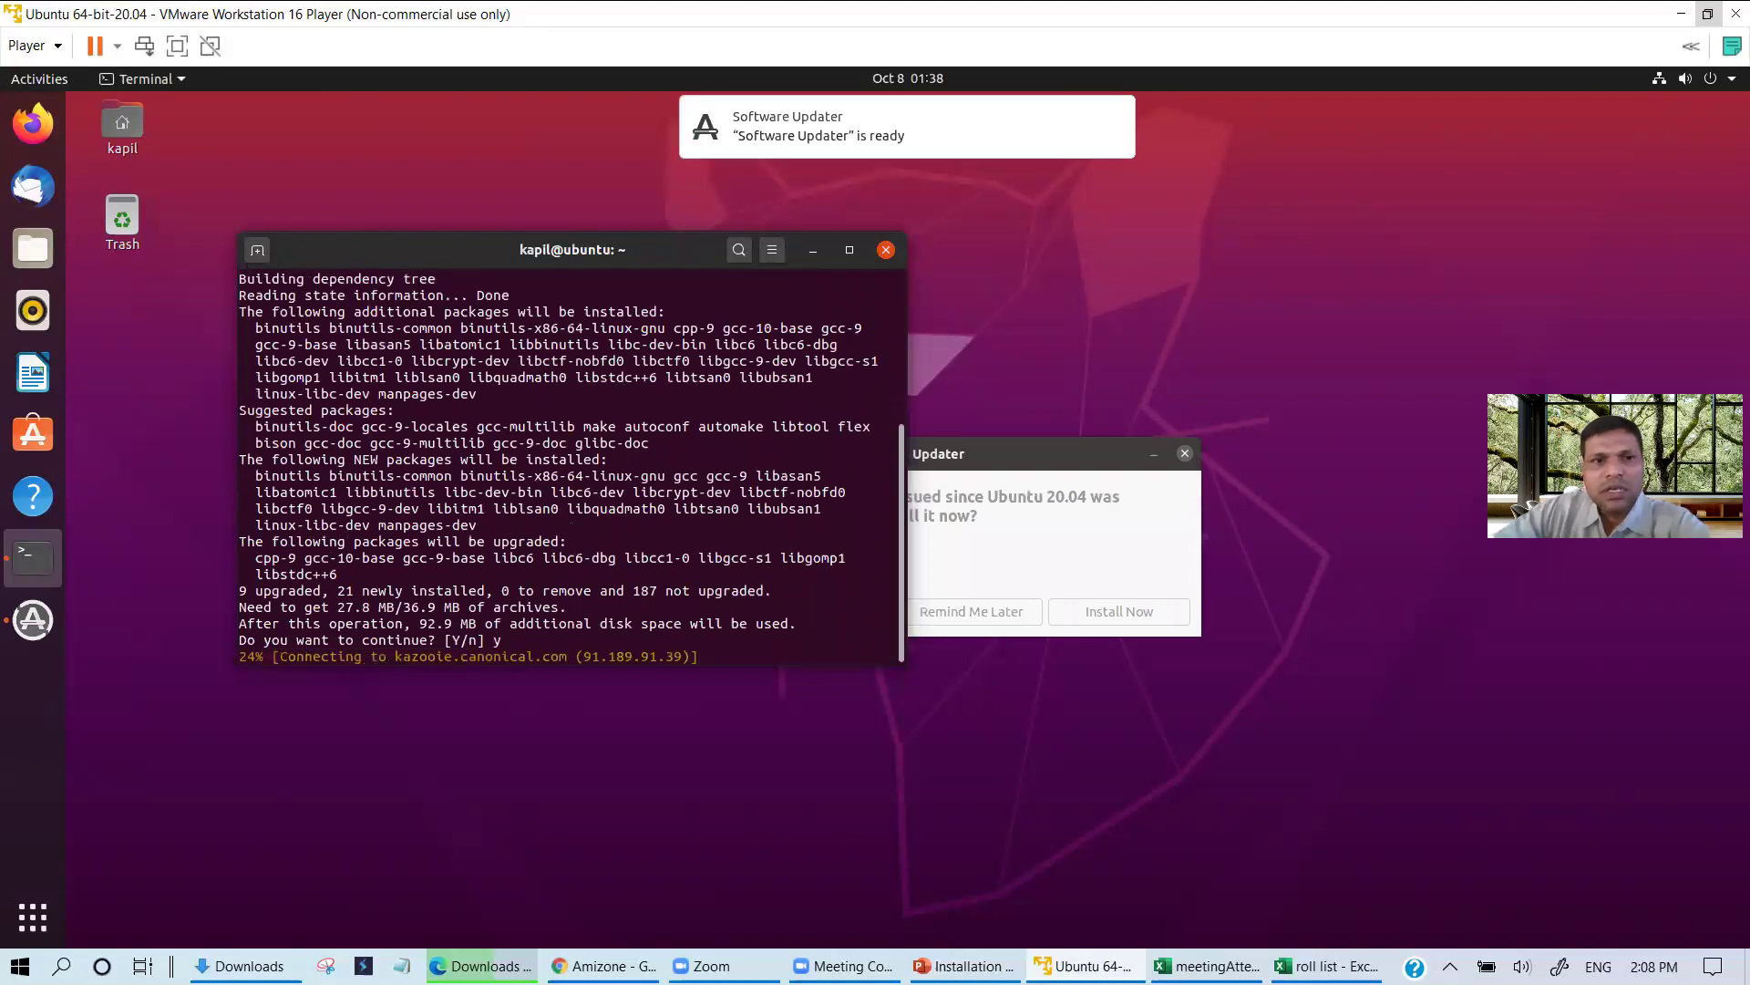
pyautogui.click(1003, 449)
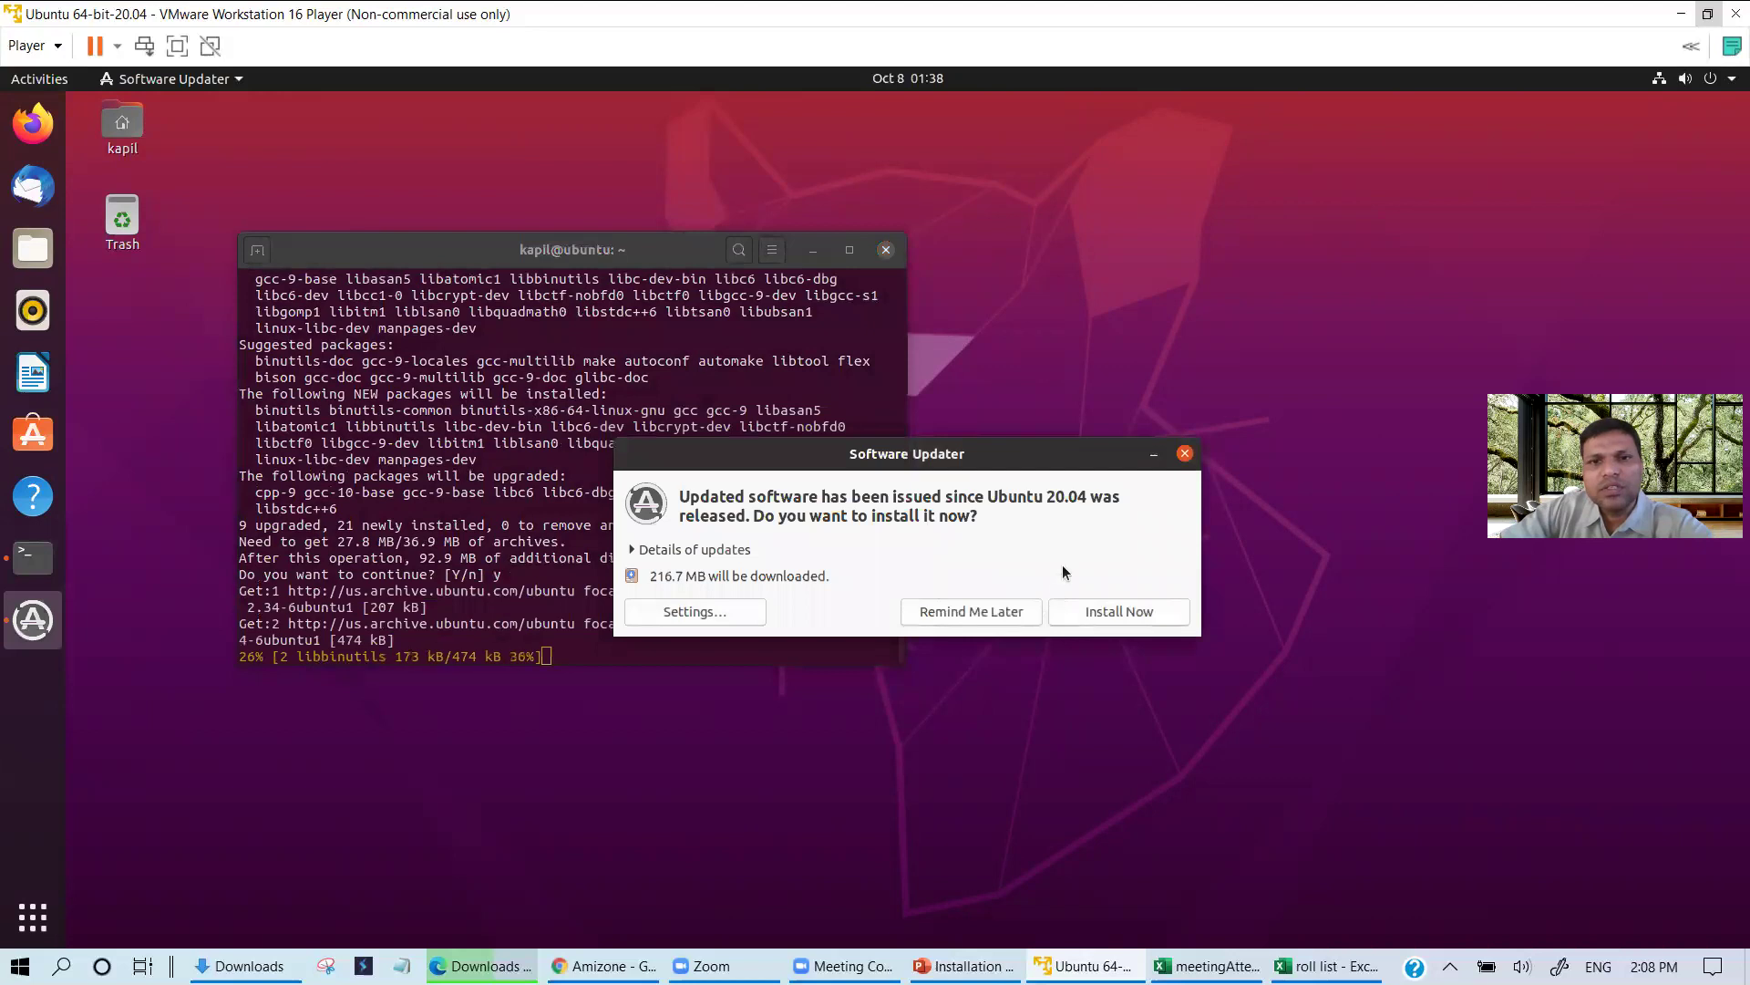
pyautogui.click(972, 611)
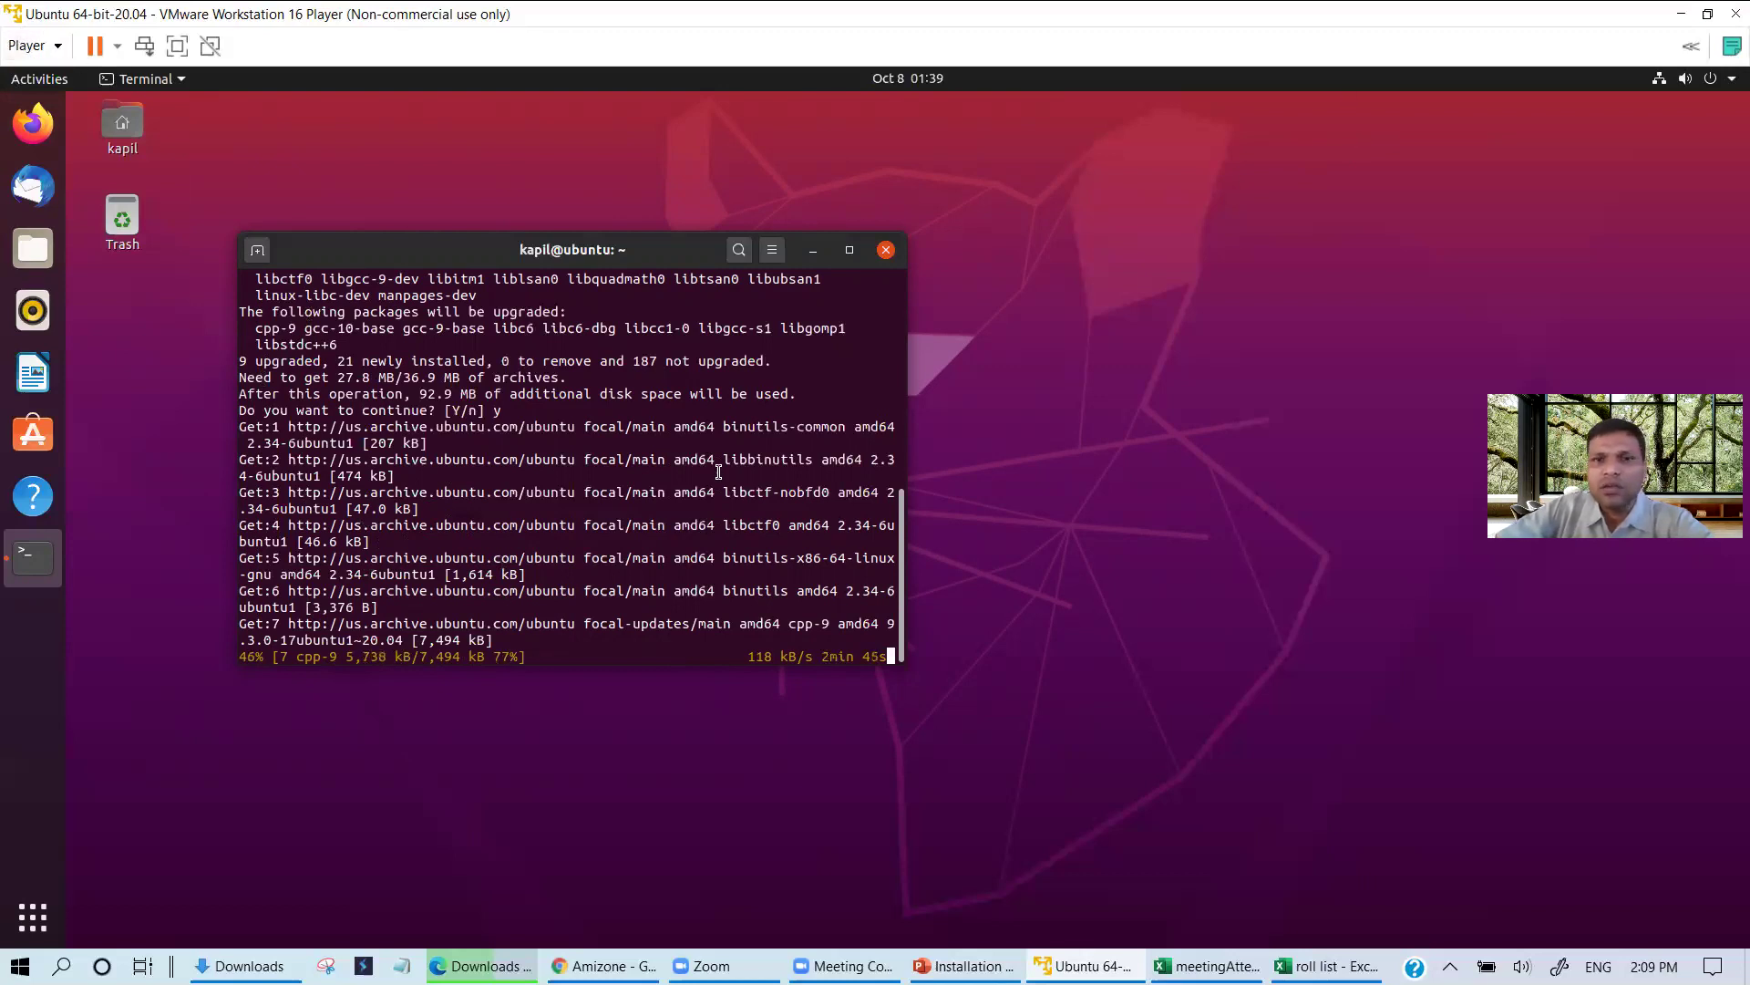
pyautogui.press('super')
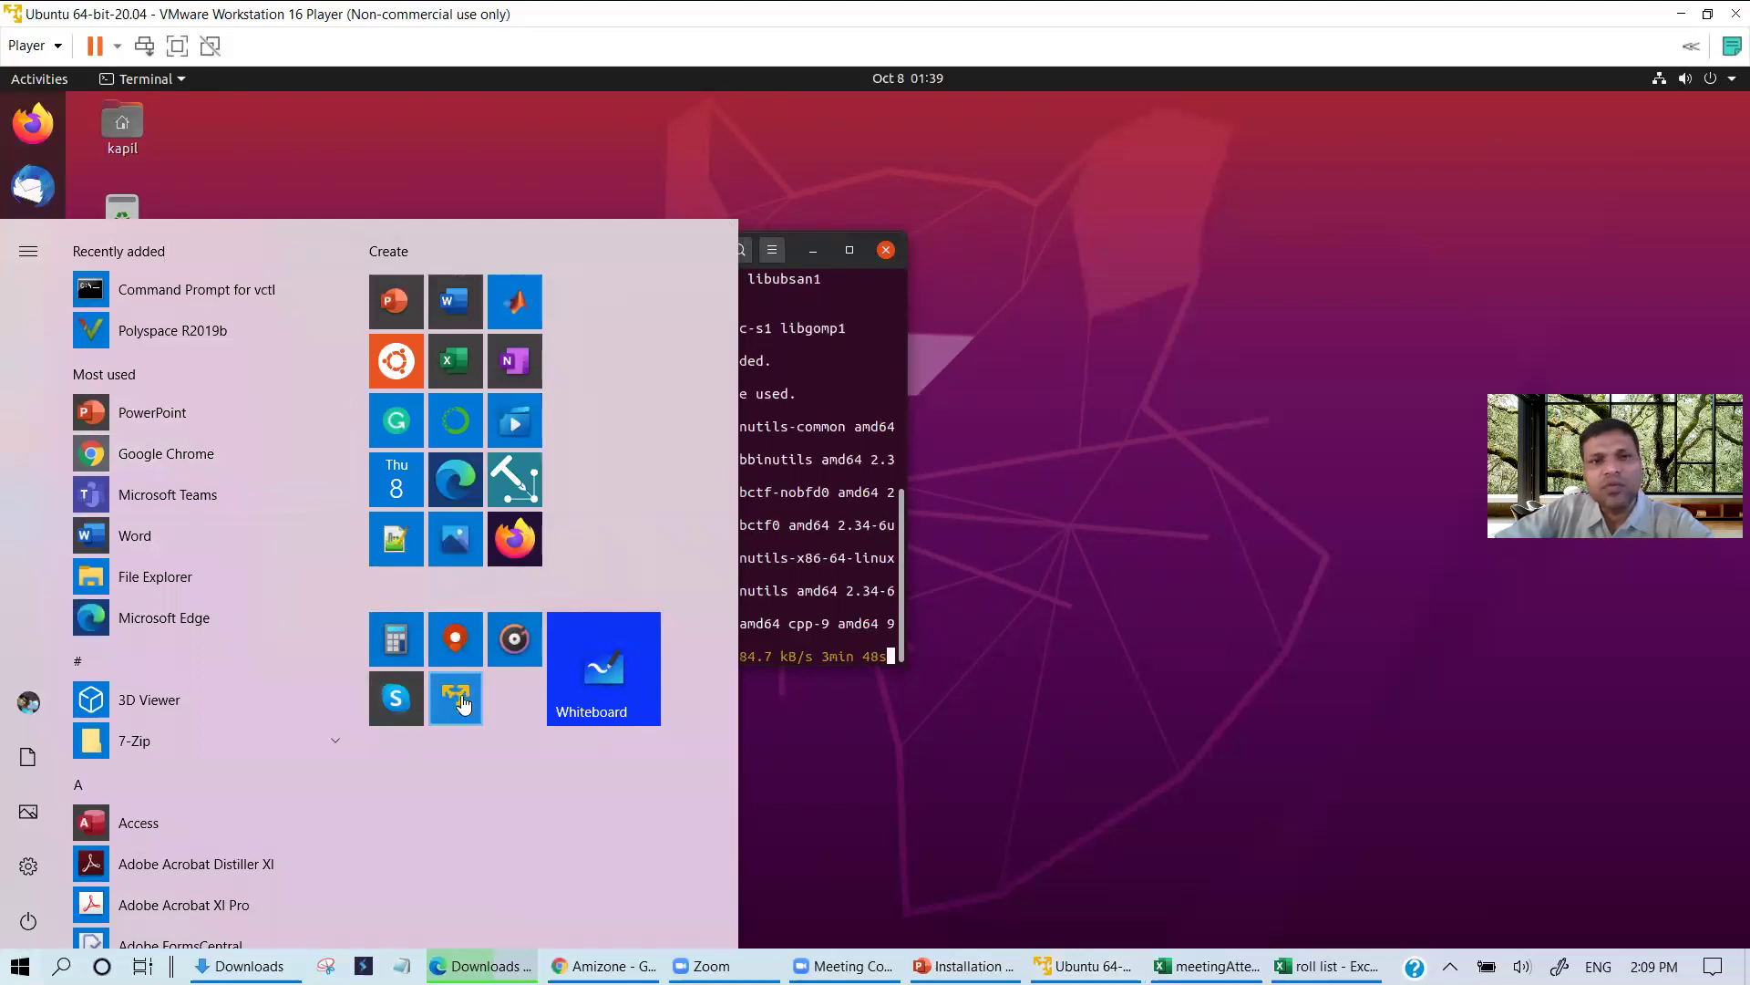
pyautogui.press('super')
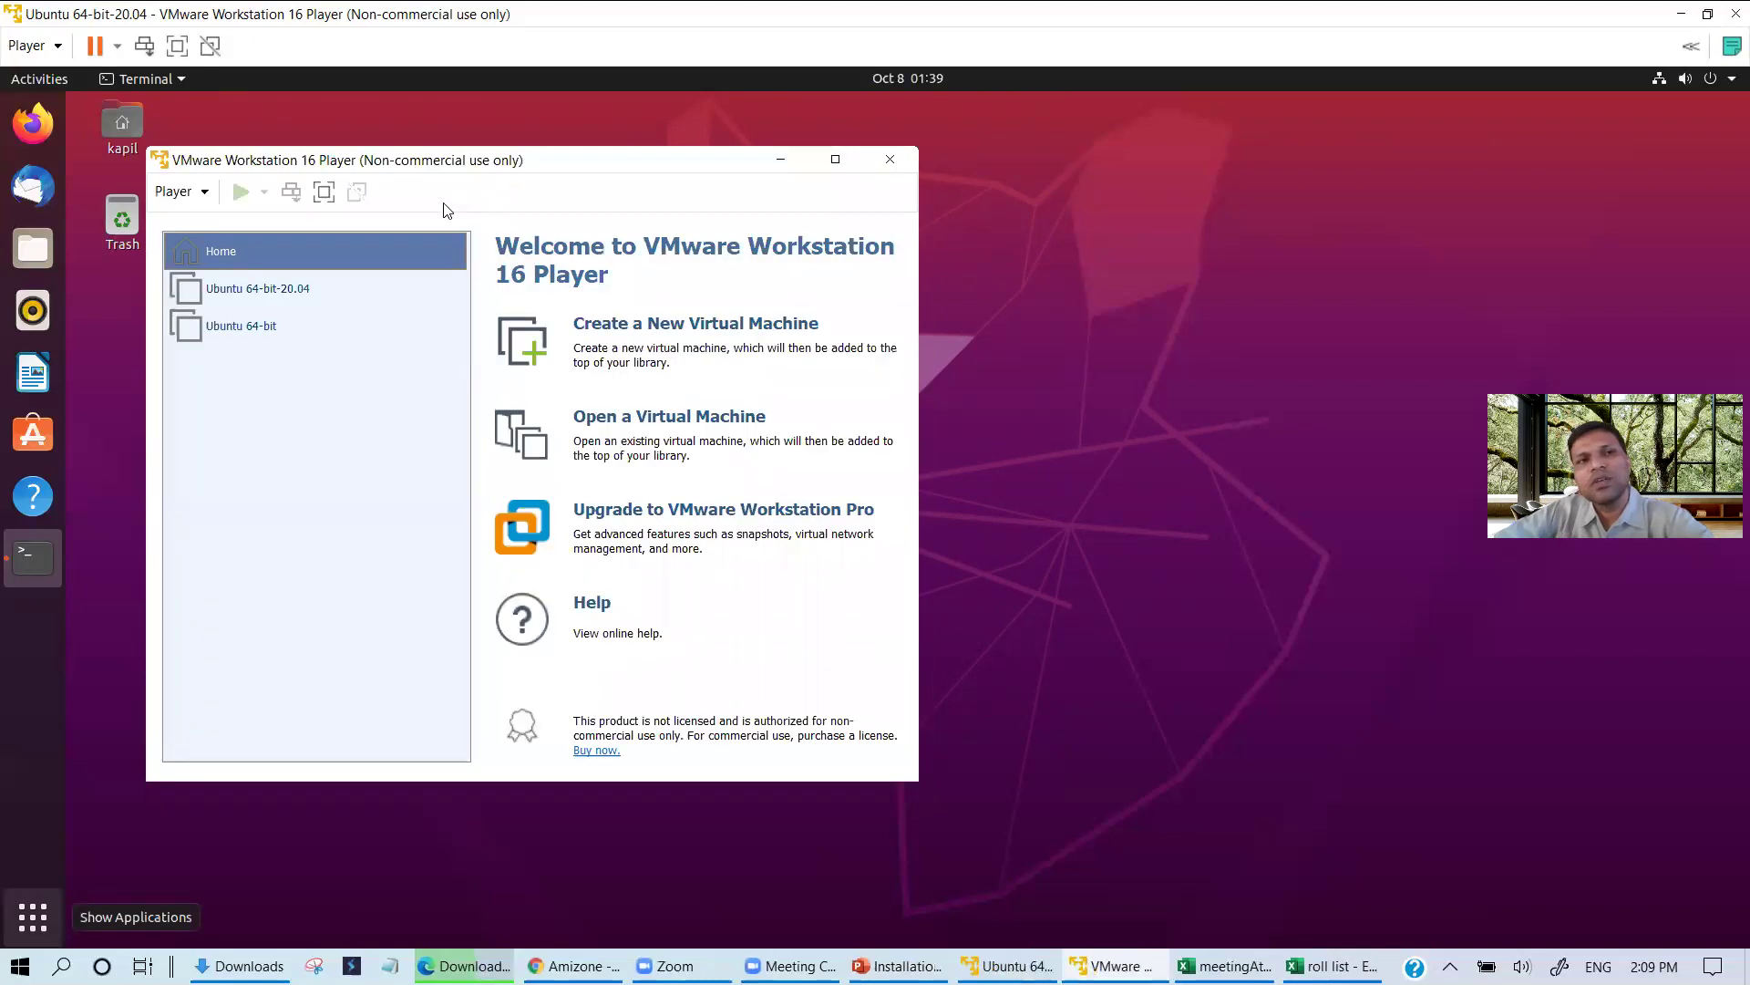
pyautogui.click(239, 295)
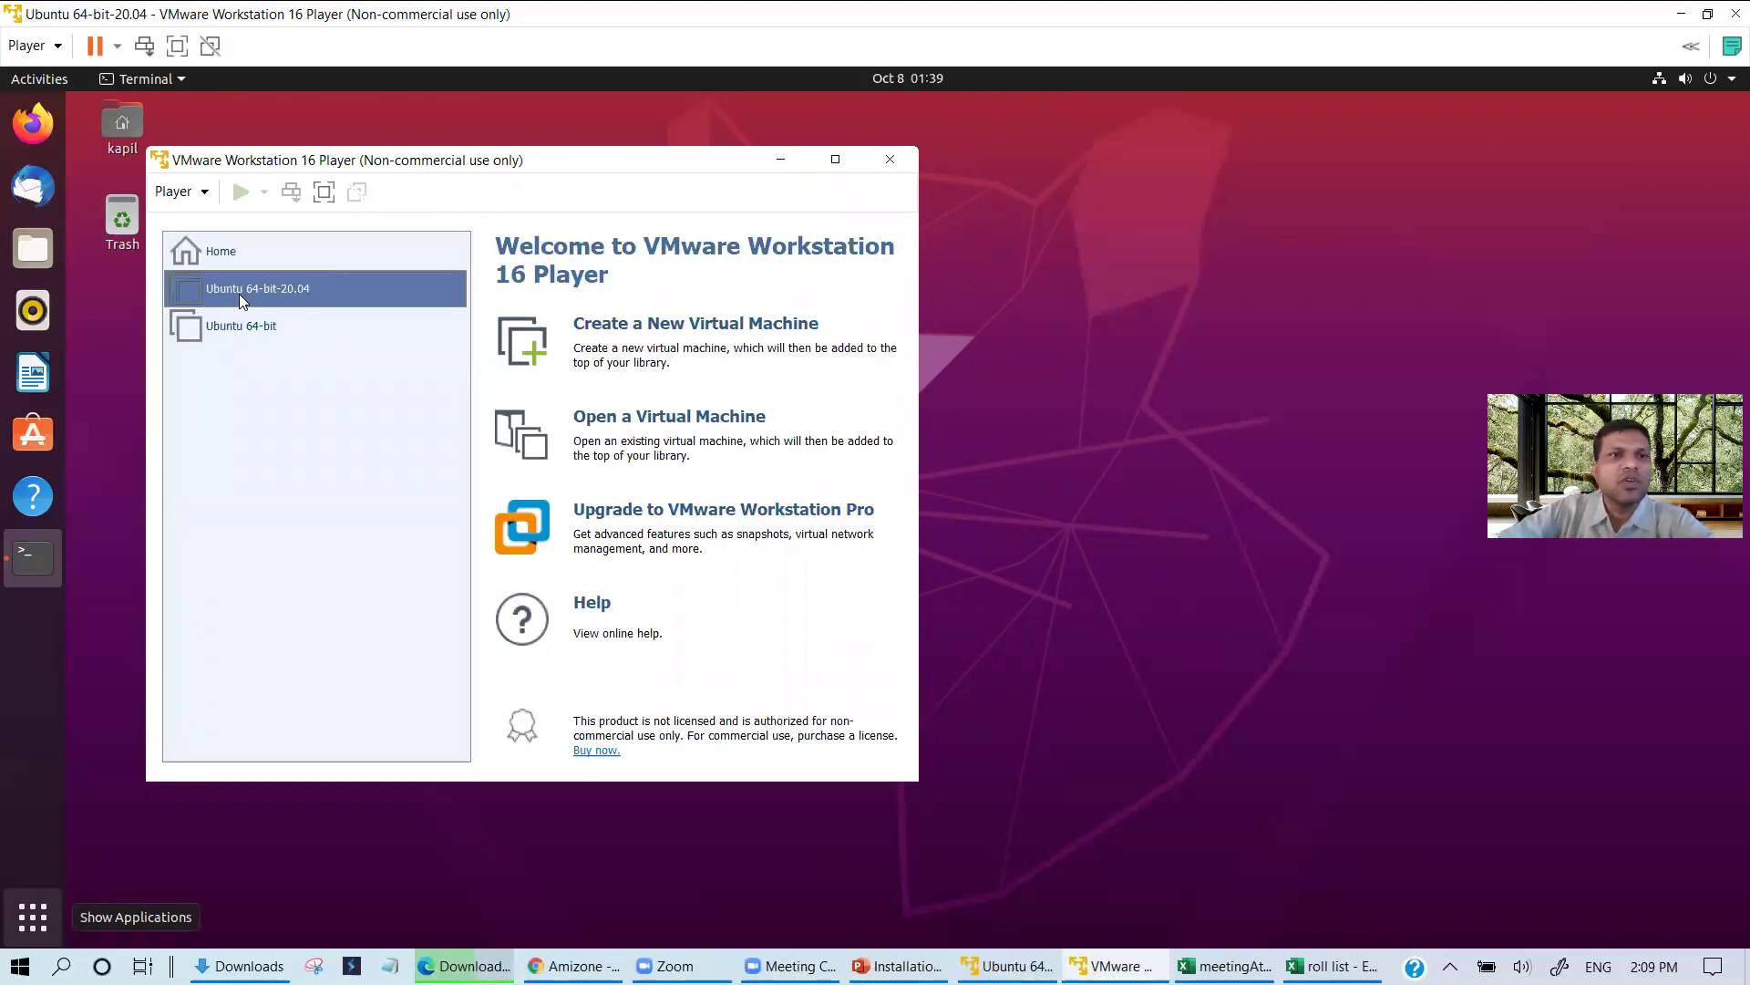
pyautogui.doubleClick(299, 296)
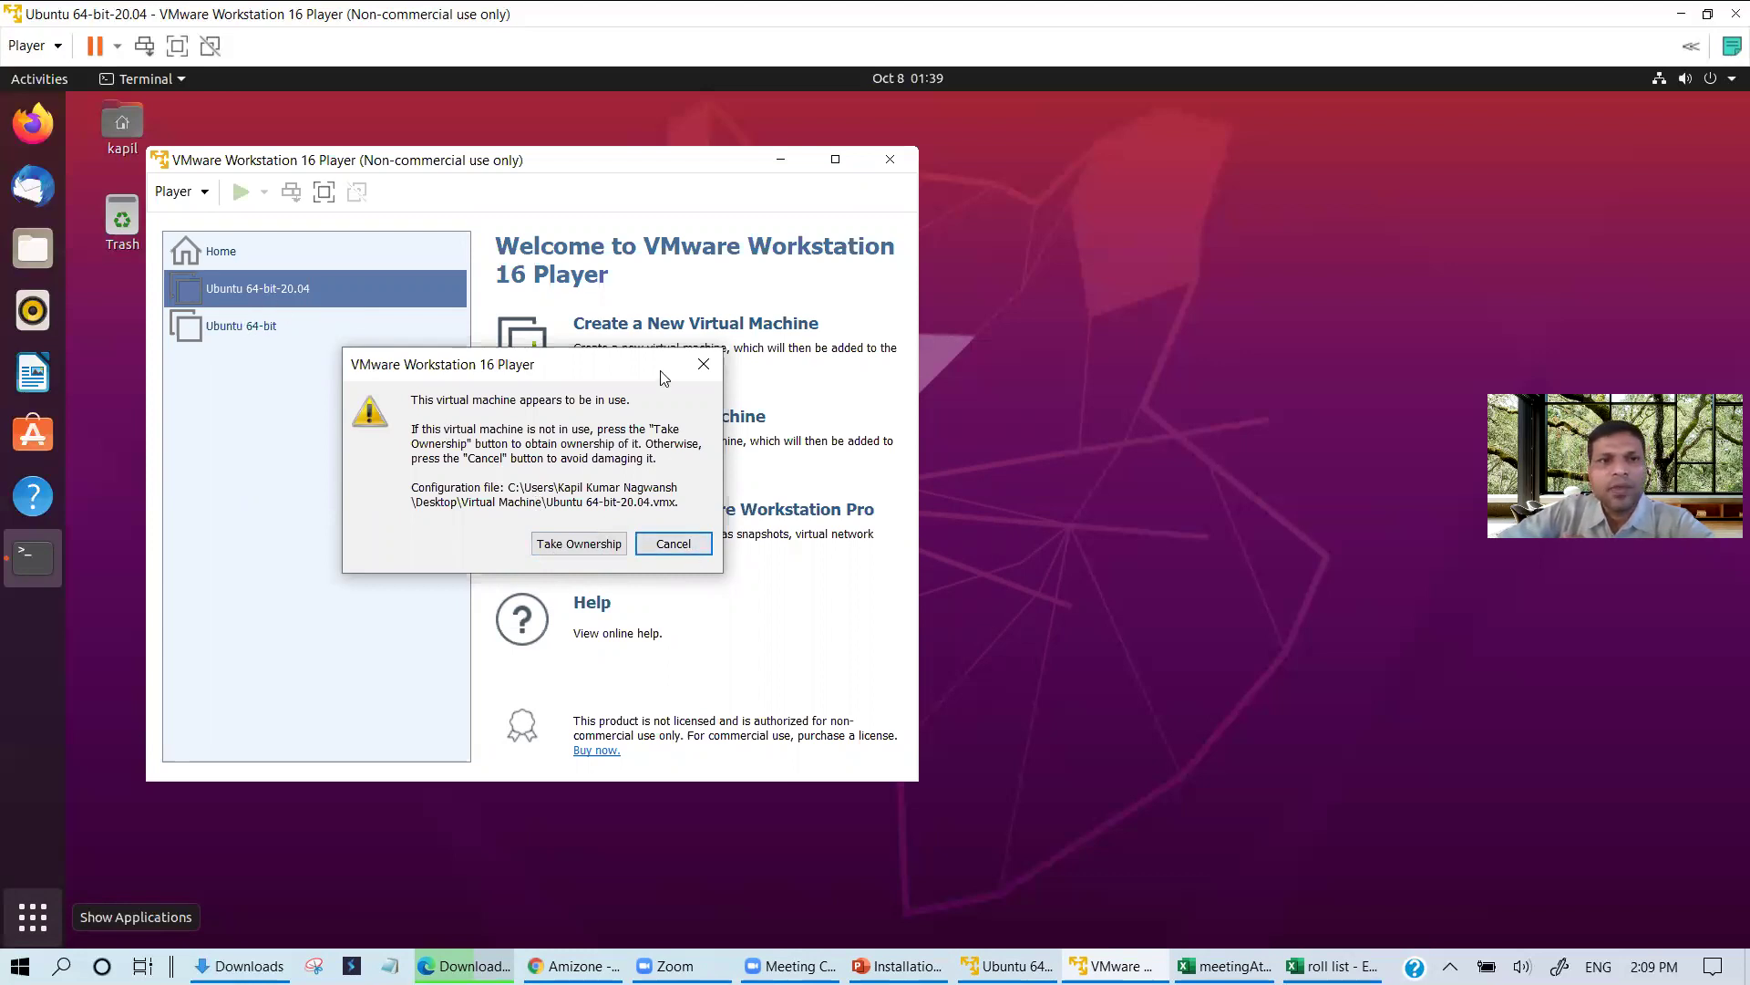
pyautogui.click(702, 366)
pyautogui.click(256, 293)
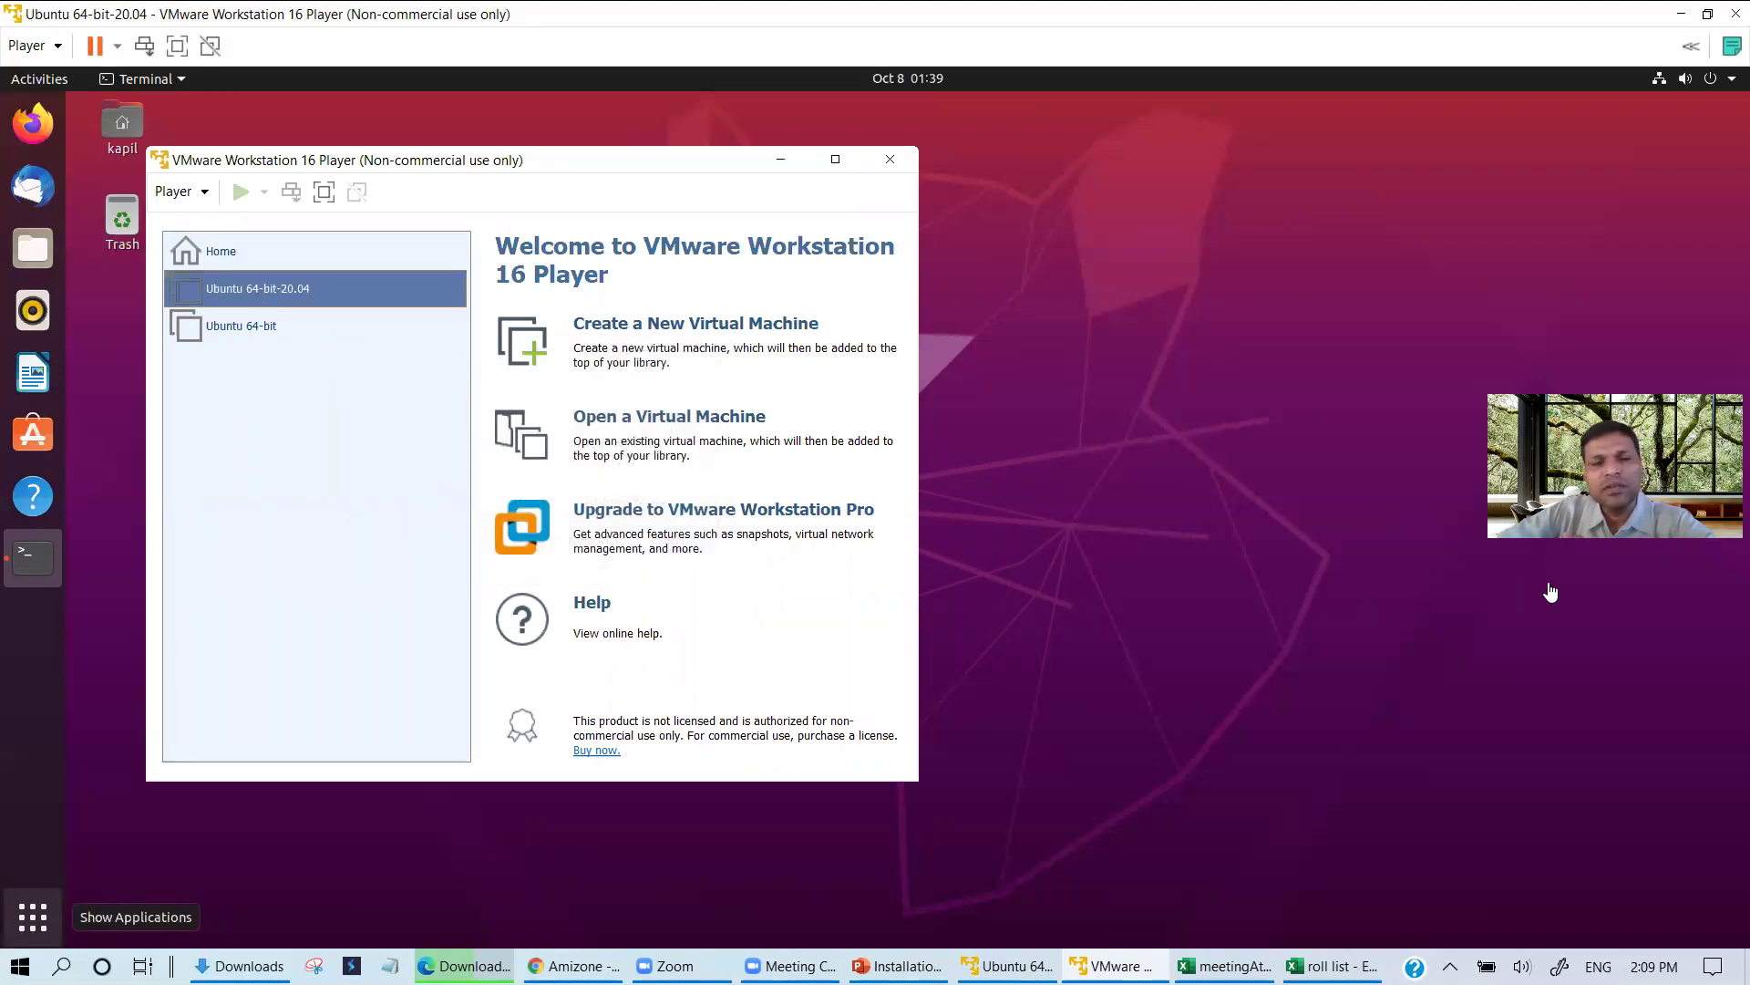
pyautogui.click(778, 160)
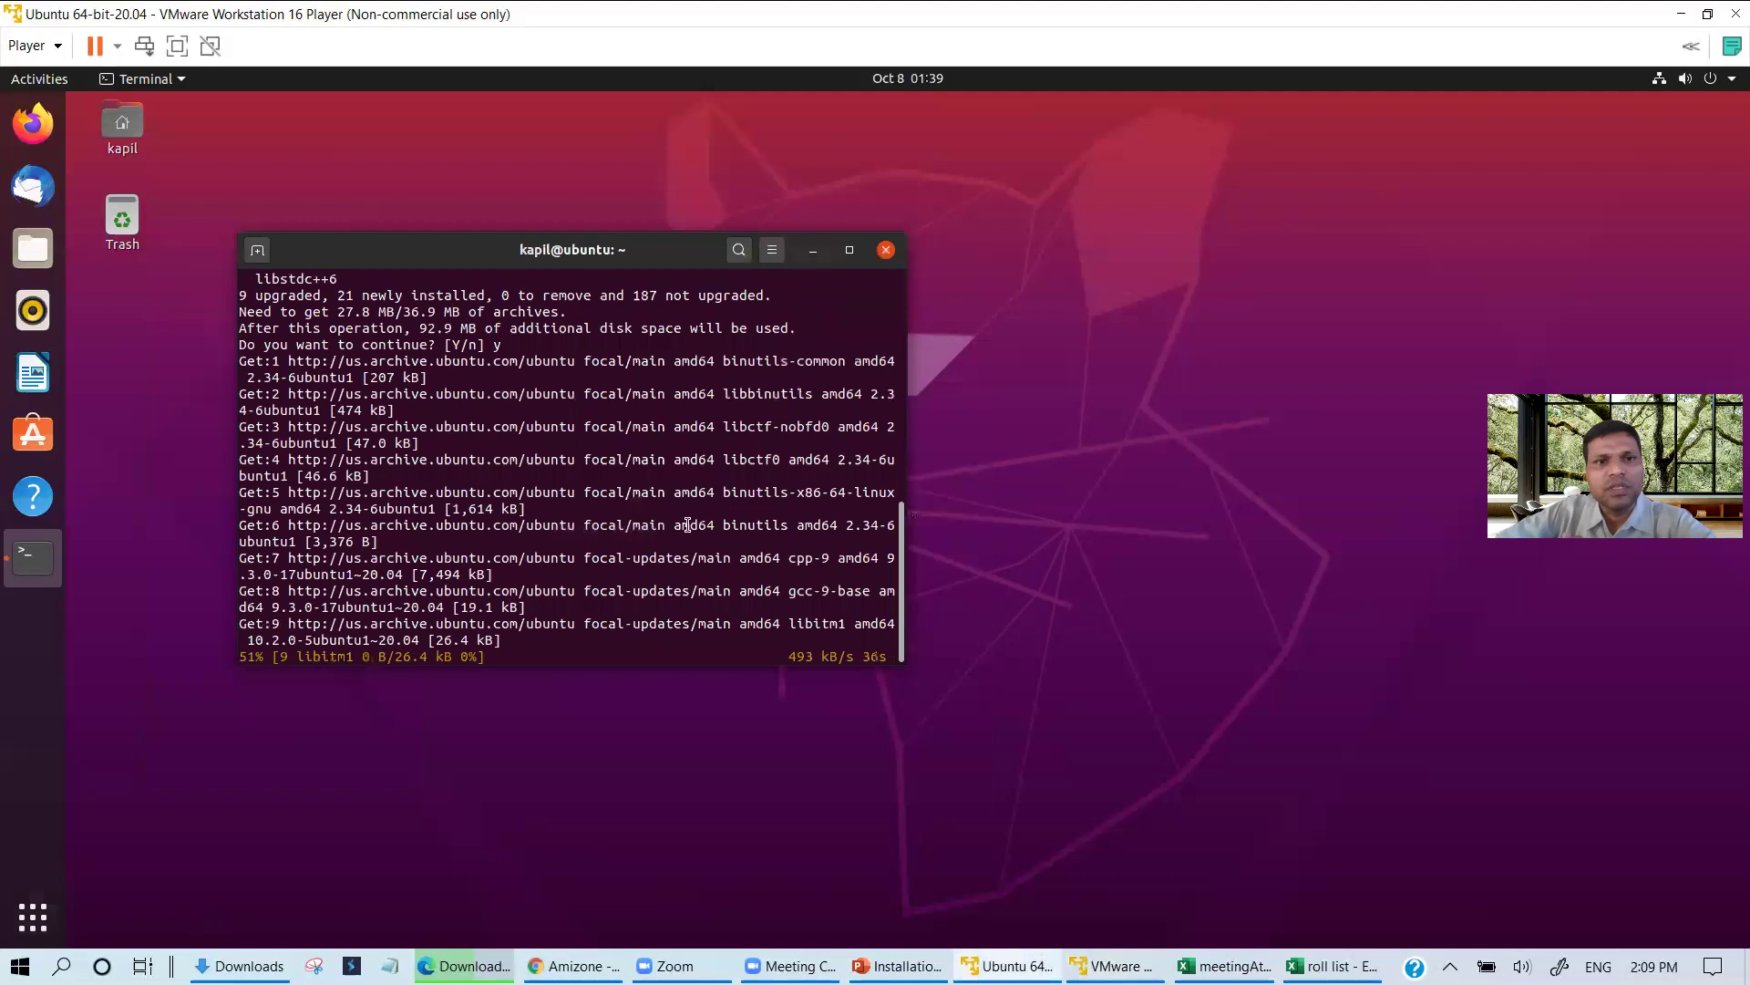